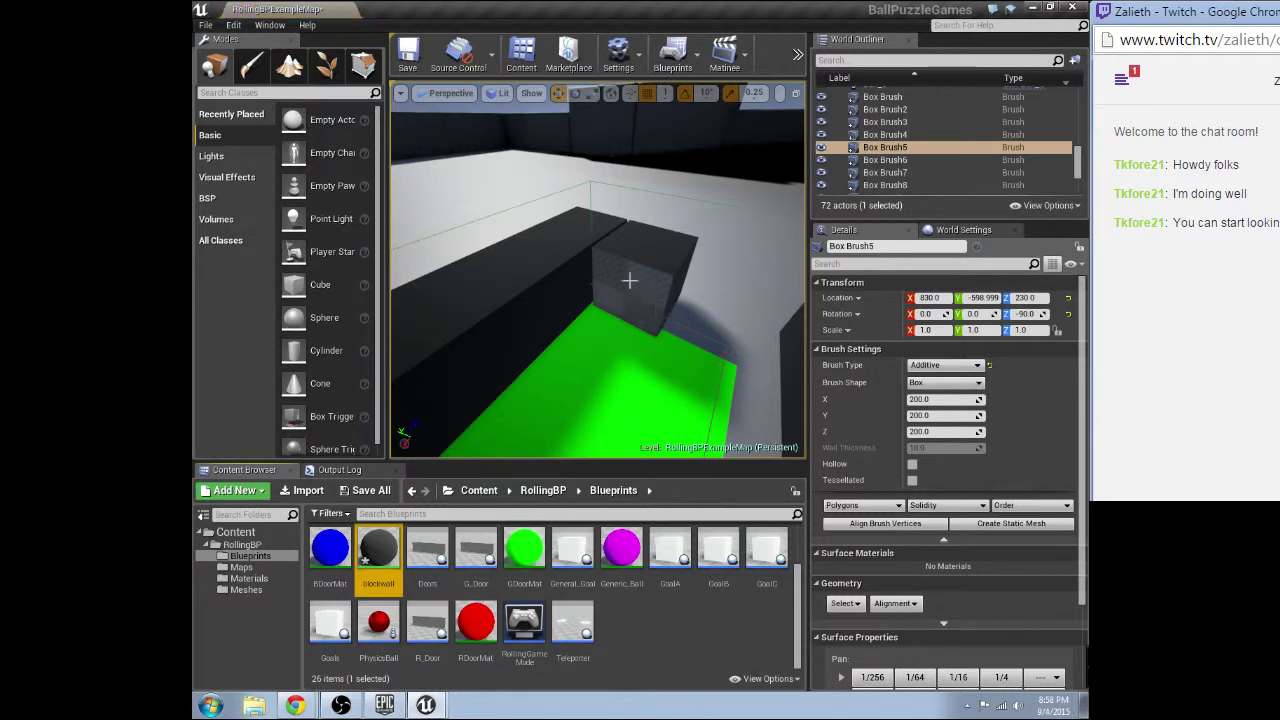
# Apply the blockwall material to the remaining uncovered faces of the box walls around the green goal.
pyautogui.moveTo(629, 280)
pyautogui.mouseDown(button='right')
pyautogui.moveTo(720, 300)
pyautogui.moveTo(760, 280)
pyautogui.moveTo(630, 250)
pyautogui.moveTo(570, 260)
pyautogui.moveTo(650, 270)
pyautogui.moveTo(620, 262)
pyautogui.mouseUp(button='right')
pyautogui.moveTo(380, 558); pyautogui.dragTo(426, 499)
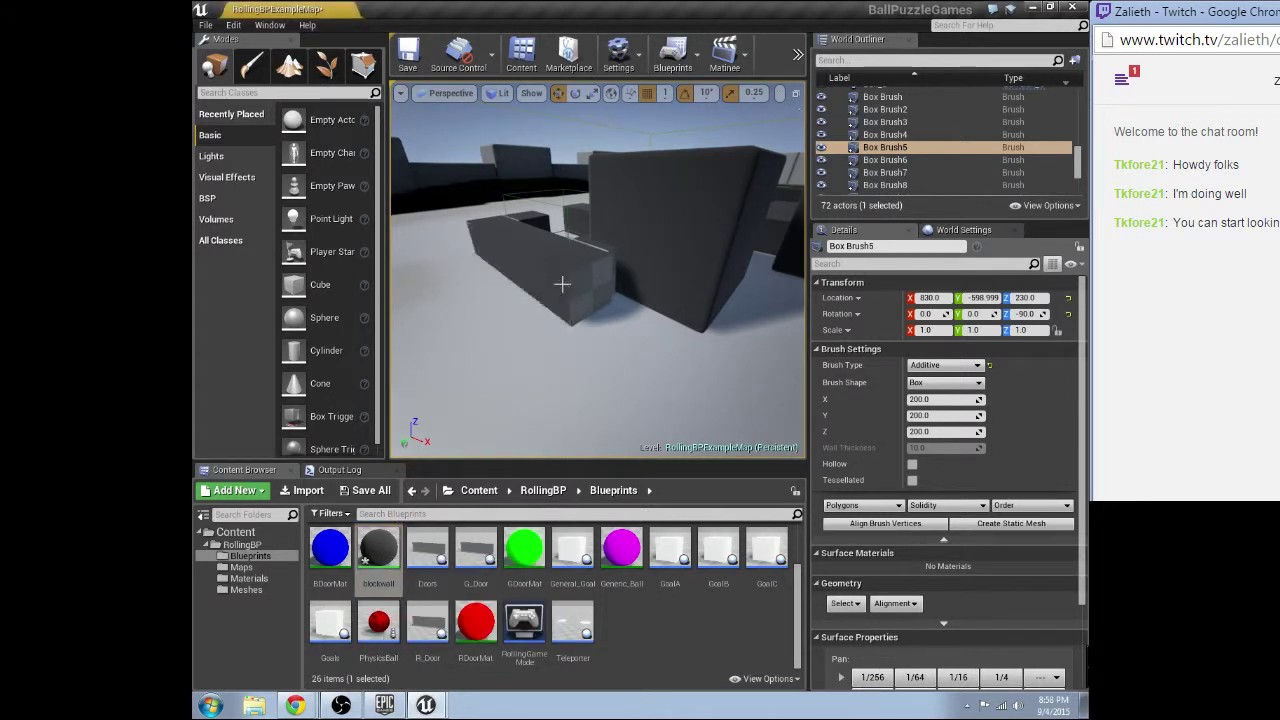
pyautogui.moveTo(378, 555); pyautogui.dragTo(590, 315)
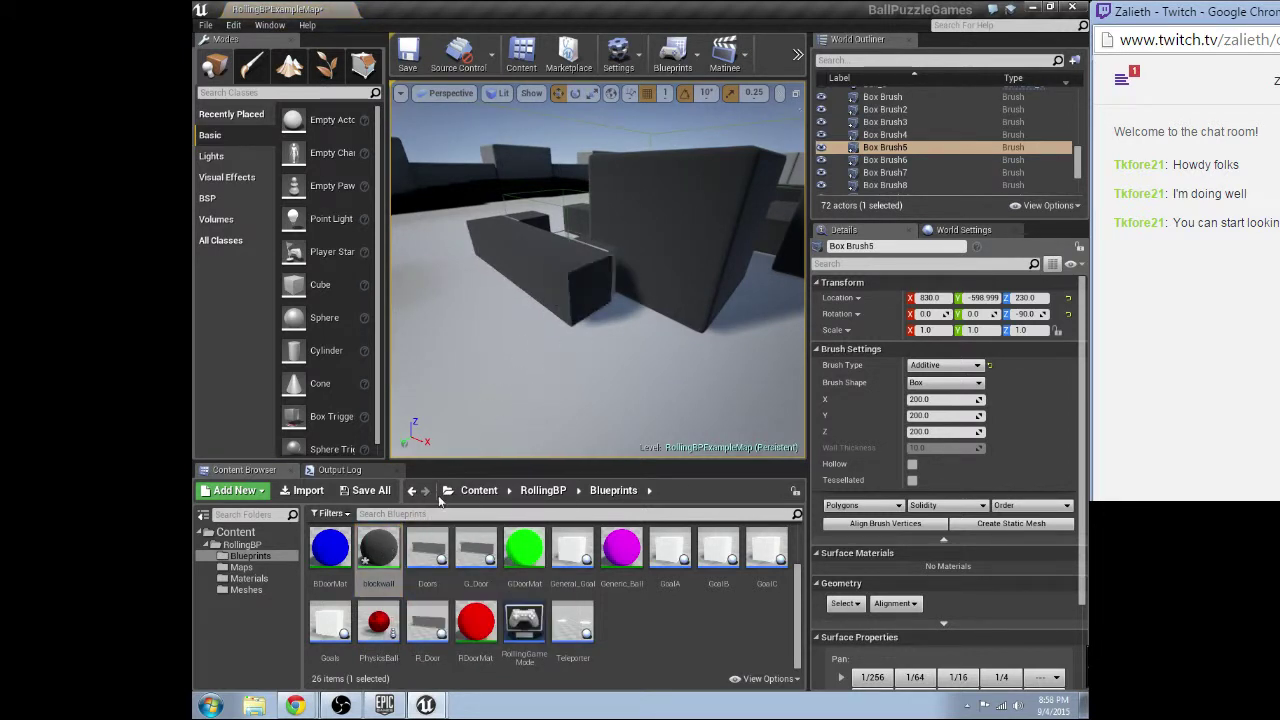
pyautogui.moveTo(385, 555); pyautogui.dragTo(610, 280)
pyautogui.moveTo(615, 280); pyautogui.dragTo(605, 360, button='right')
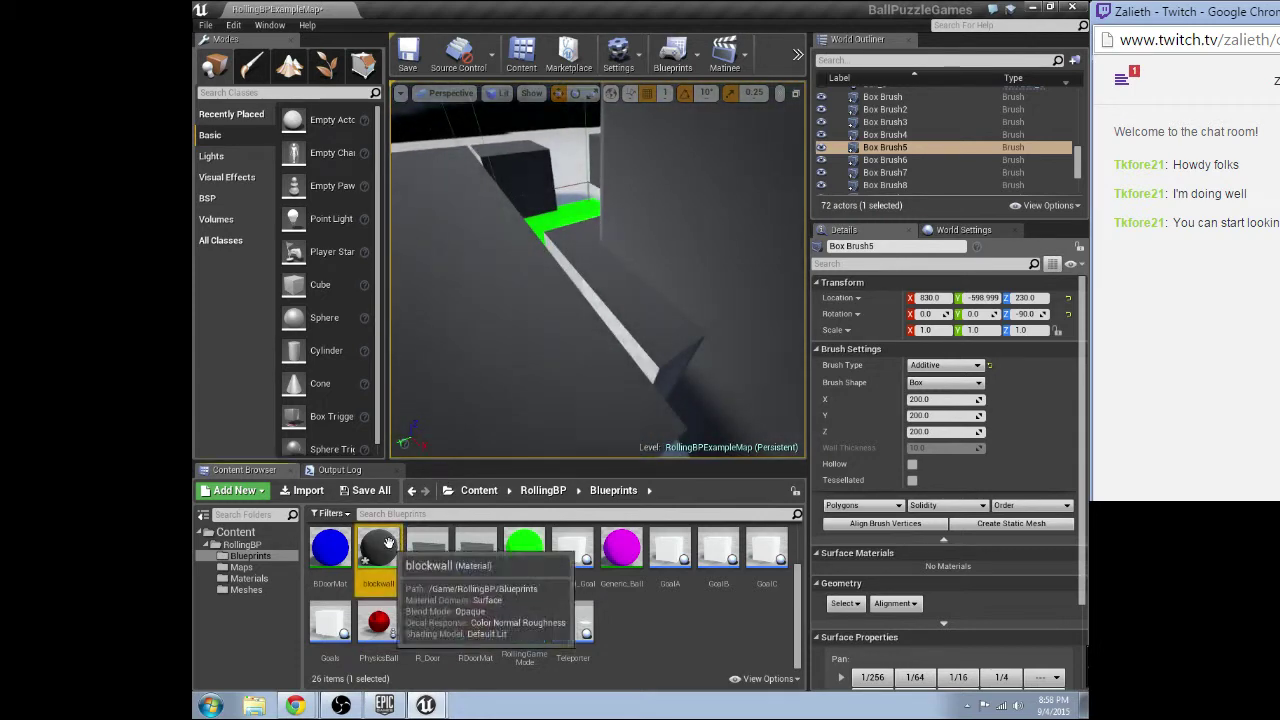
pyautogui.moveTo(385, 550); pyautogui.dragTo(612, 330)
pyautogui.moveTo(581, 348); pyautogui.dragTo(564, 369, button='right')
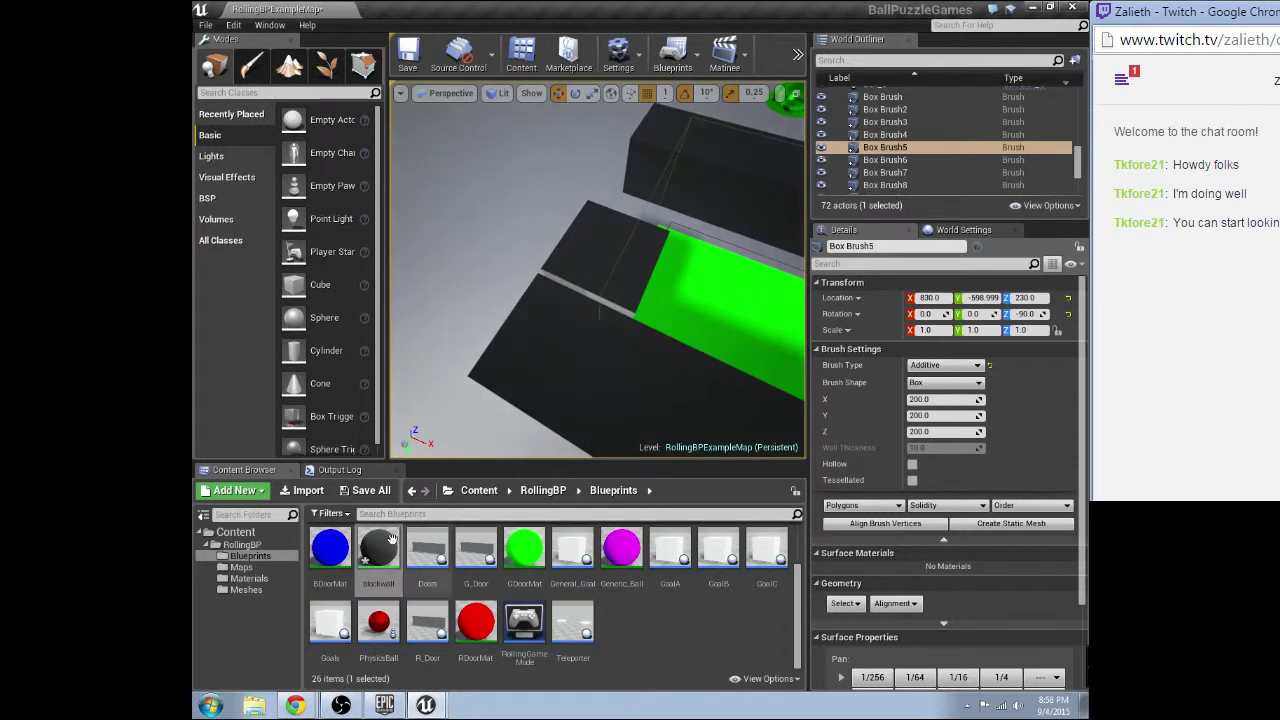
pyautogui.moveTo(581, 295); pyautogui.dragTo(666, 167, button='right')
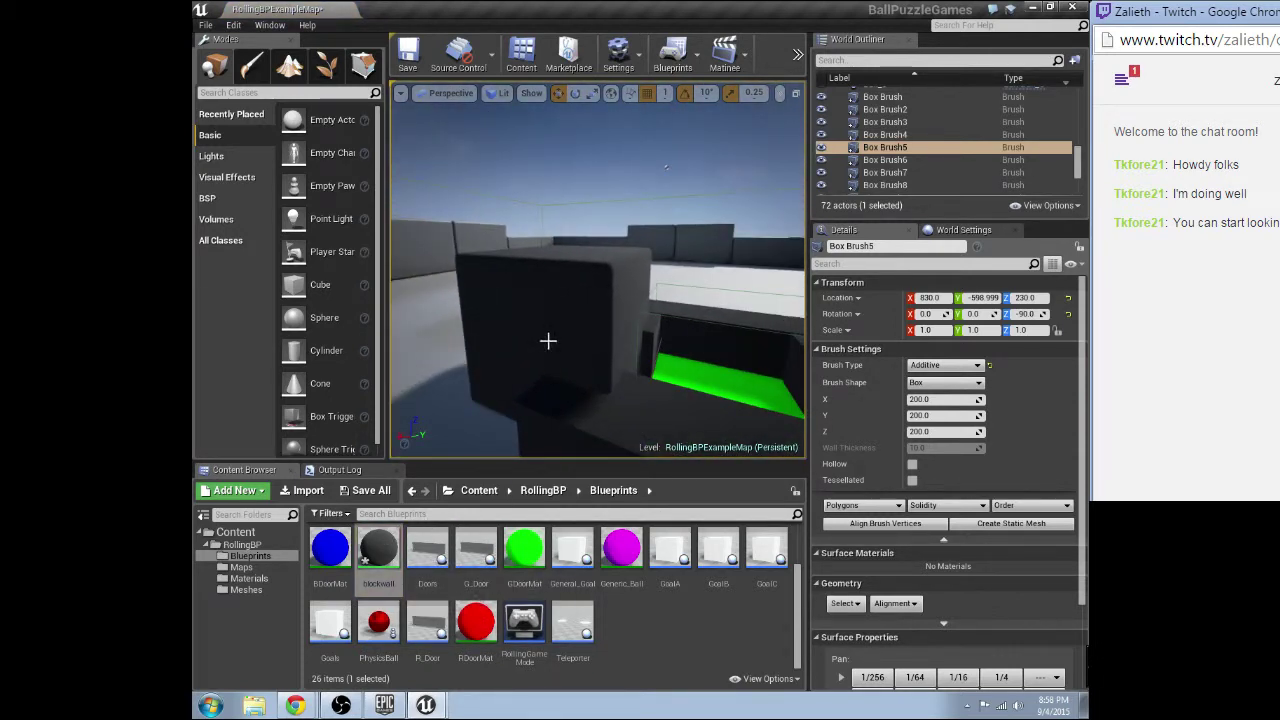
pyautogui.moveTo(546, 340); pyautogui.dragTo(523, 406, button='right')
pyautogui.moveTo(378, 548); pyautogui.dragTo(594, 306)
pyautogui.moveTo(594, 306); pyautogui.dragTo(580, 276, button='right')
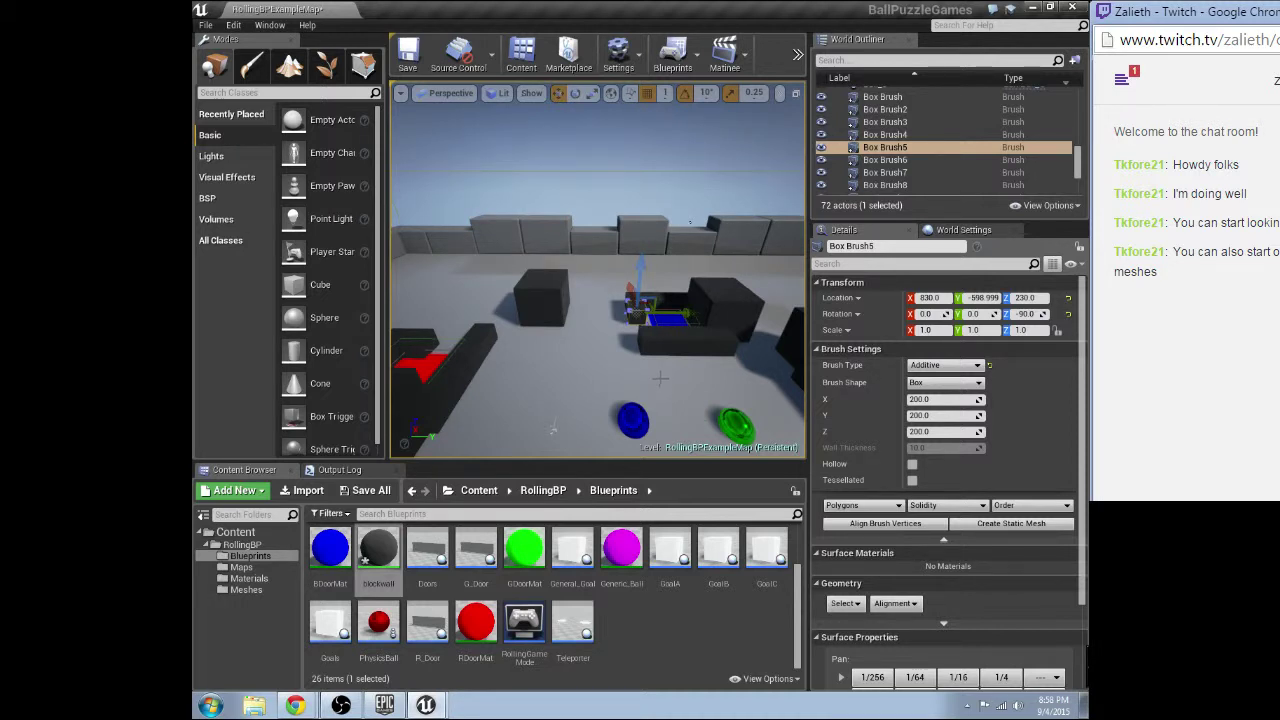
# Inspect the walls around the blue goal and select the GoalB actor there.
pyautogui.press('w')
pyautogui.moveTo(667, 373)
pyautogui.mouseDown(button='right')
pyautogui.moveTo(760, 450)
pyautogui.moveTo(637, 334)
pyautogui.moveTo(660, 270)
pyautogui.moveTo(650, 240)
pyautogui.mouseUp(button='right')
pyautogui.press('w')
pyautogui.click(637, 334)
pyautogui.press('s')
# Switch to Notepad and start a new note headed "LIST OF PUZZLE STUFF TO BE DONE:".
pyautogui.click(207, 704)
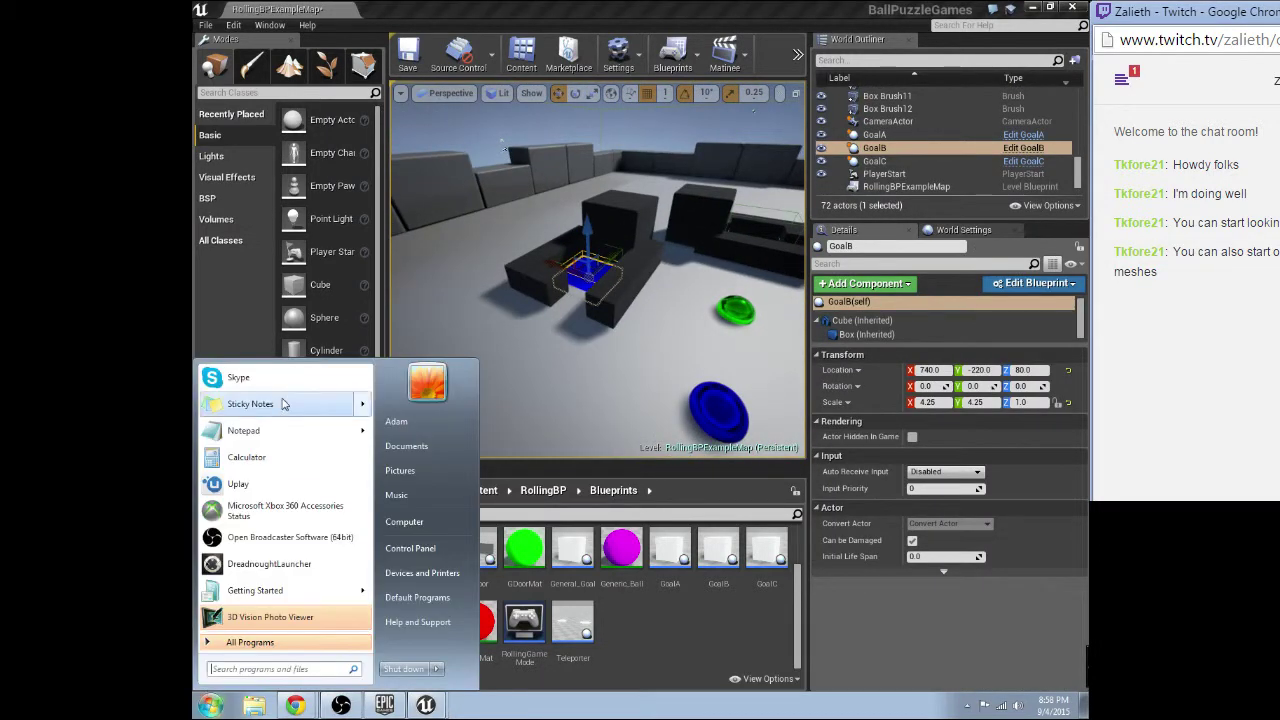
pyautogui.click(279, 431)
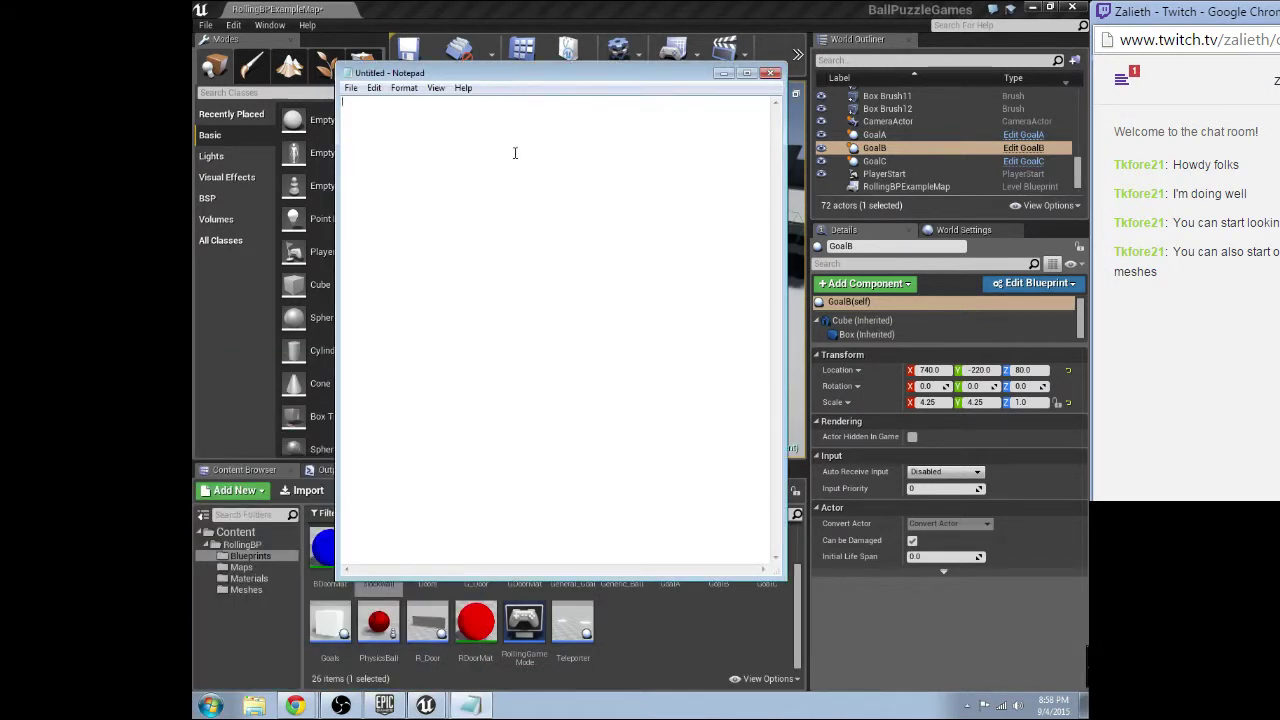
pyautogui.write('LIST OF PUZZLE STUFF TO BE DONE')
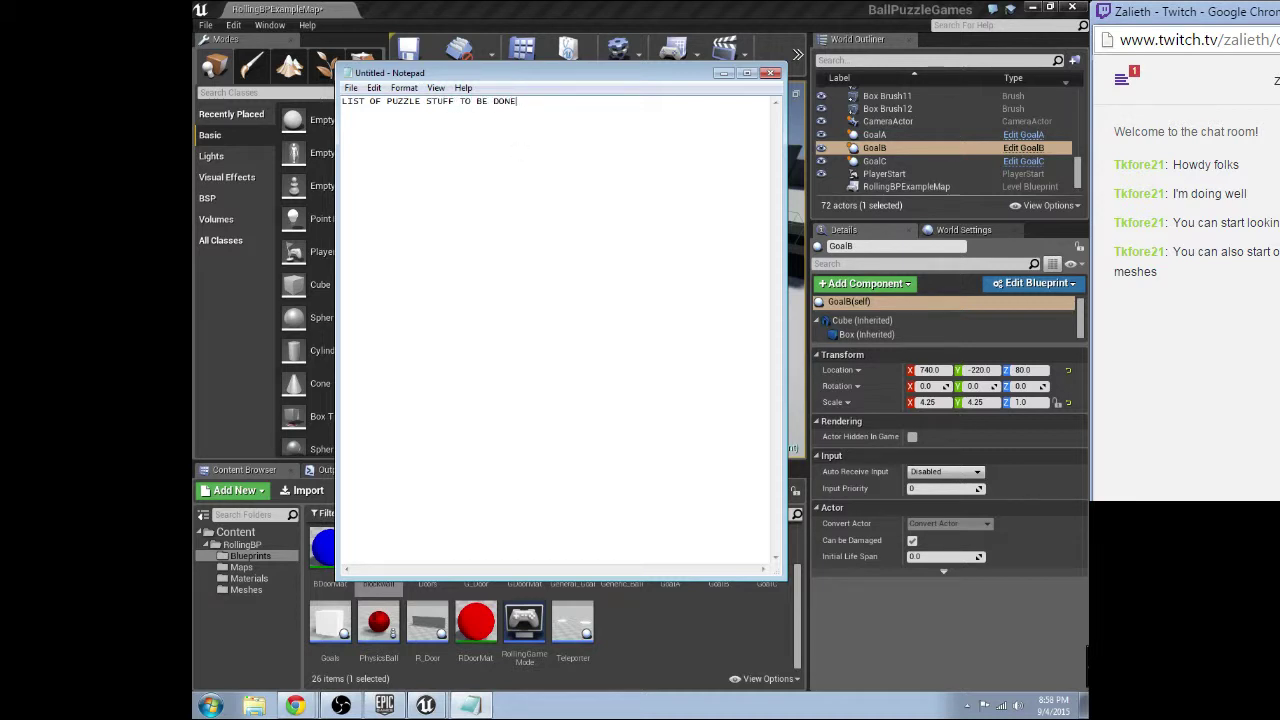
pyautogui.write(':')
pyautogui.press('Return')
pyautogui.press('Return')
# Add the first list item "1. Main Menu - Level Selection? Just begin play? Options..." under the heading.
pyautogui.write('1. Main Menu - LLevel Selcti')
pyautogui.press('BackSpace')
pyautogui.press('BackSpace')
pyautogui.press('BackSpace')
pyautogui.write('ection? ')
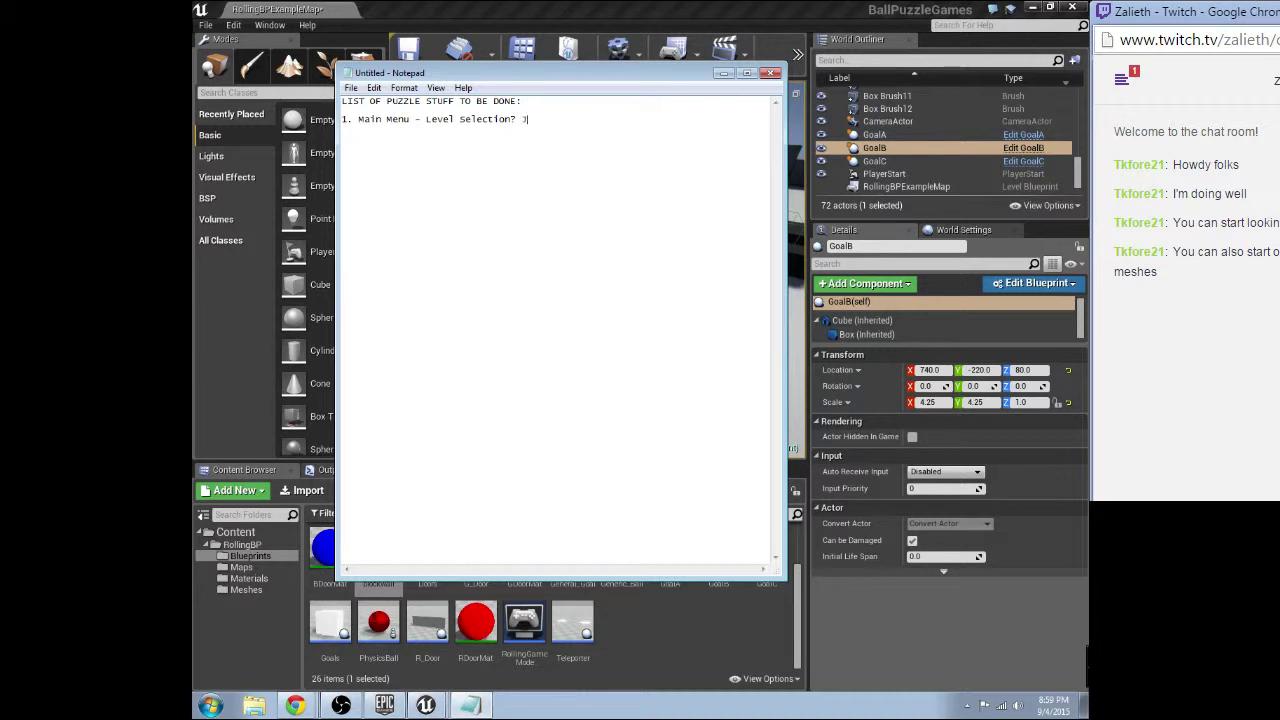
pyautogui.write('J')
pyautogui.write('ust begin play? ')
pyautogui.write('Options... ')
# Add the list items "2. Standardize object sizes" and "3. Transfer BSPs to static meshes".
pyautogui.write('2.')
pyautogui.write('Standar')
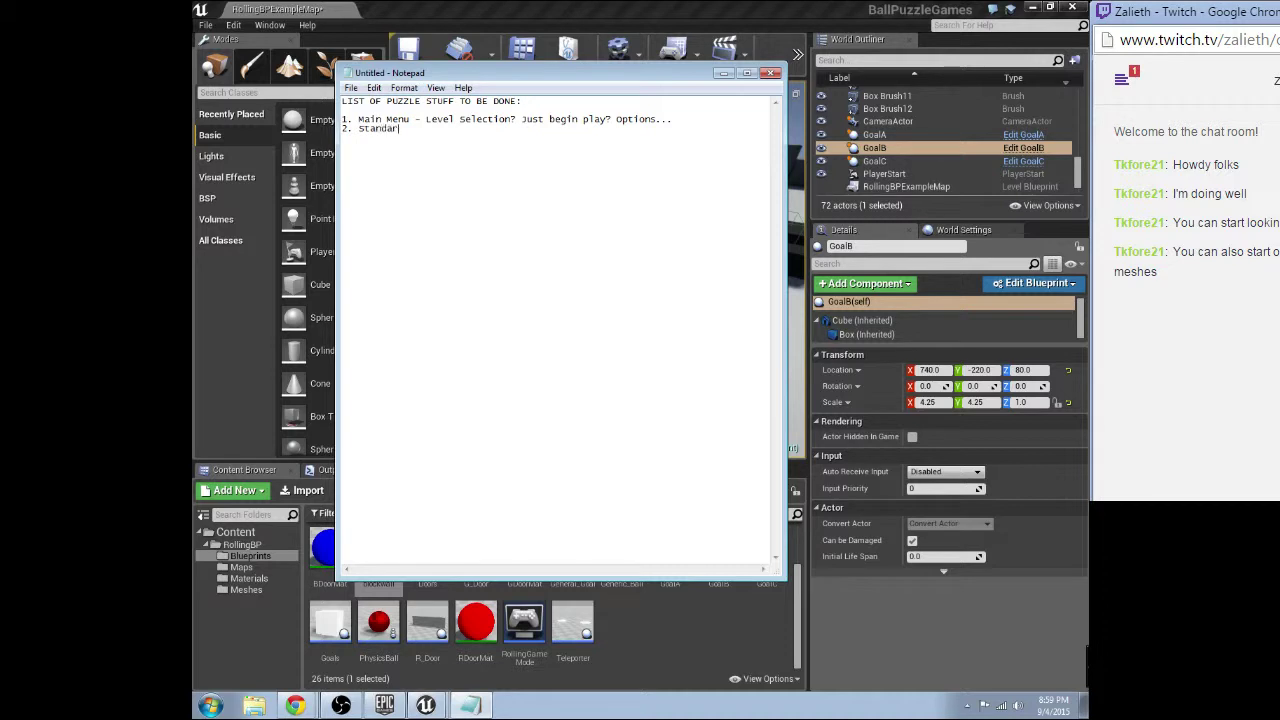
pyautogui.write('dize object sizes')
pyautogui.press('Return')
pyautogui.write('3. Transfer b')
pyautogui.press('BackSpace')
pyautogui.write('BSP')
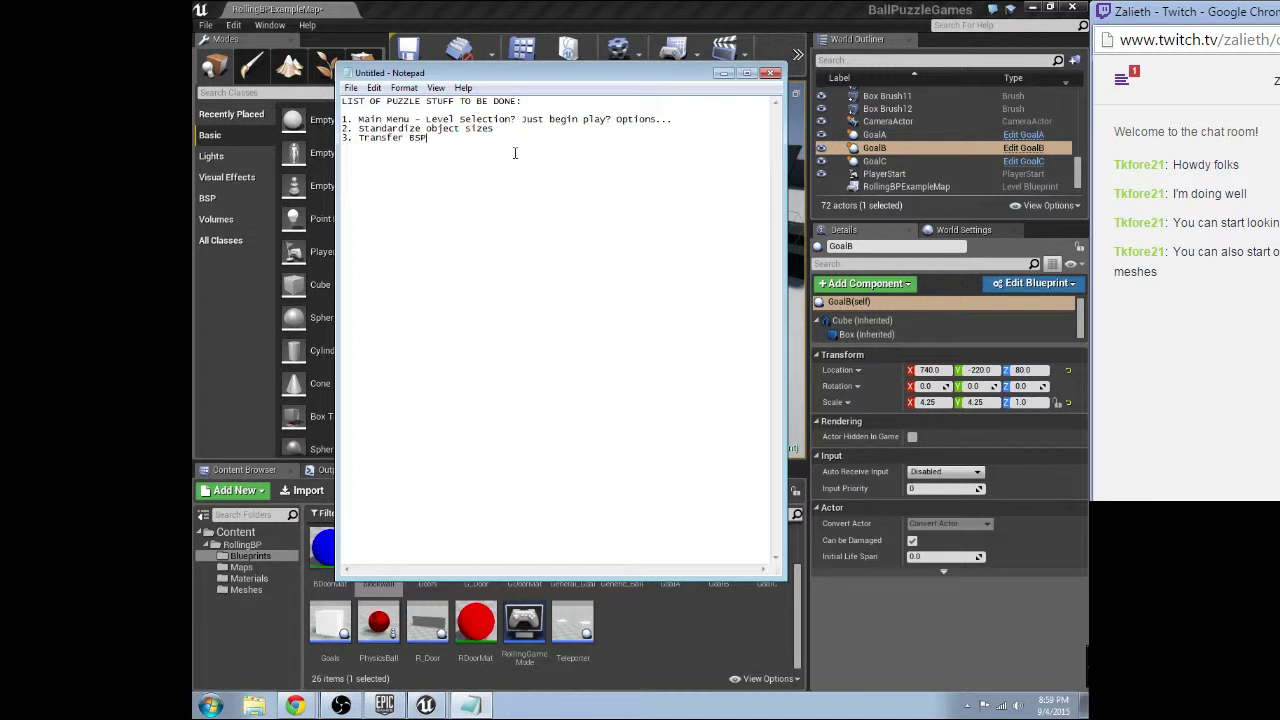
pyautogui.write('s to static meshes ')
# Add the list items "4. Ensure Camera position/angle/View standardized" and "5. Adding Sound".
pyautogui.write('4. Ensure')
pyautogui.write(' Camera ')
pyautogui.write('position/na')
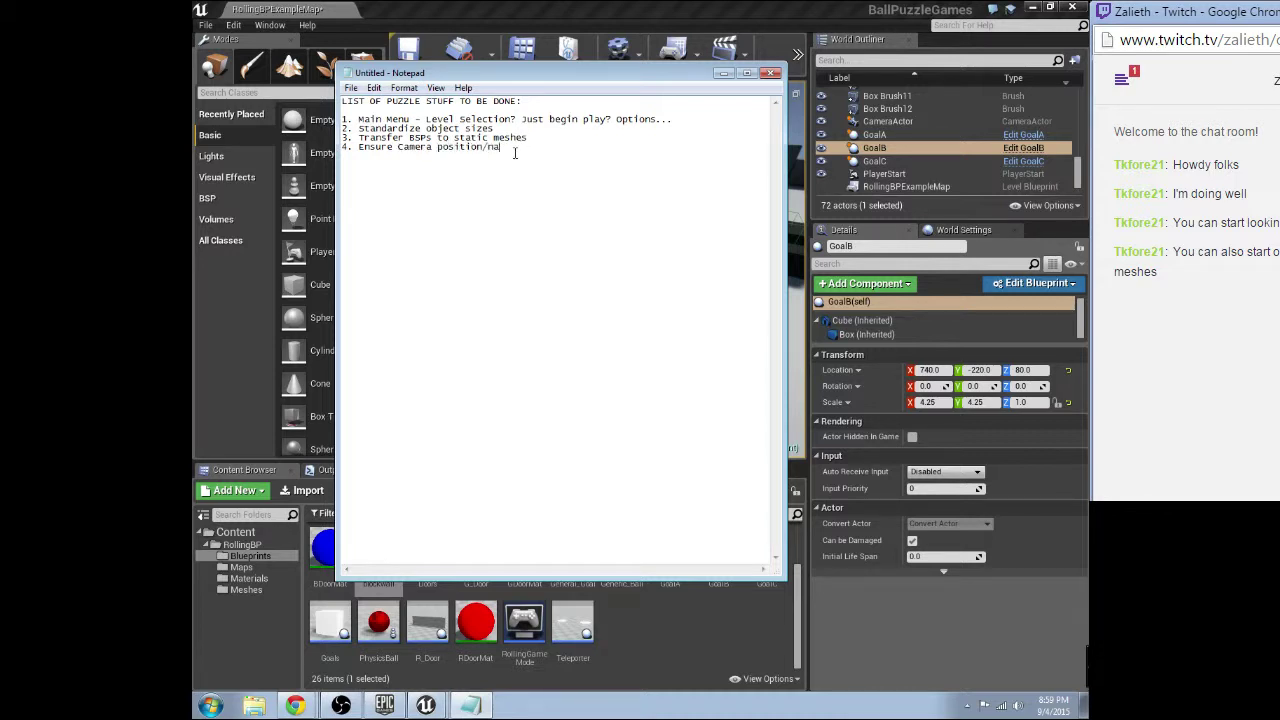
pyautogui.press('BackSpace')
pyautogui.press('BackSpace')
pyautogui.write('angle/.View standardized')
pyautogui.press('Return')
pyautogui.write('5. ')
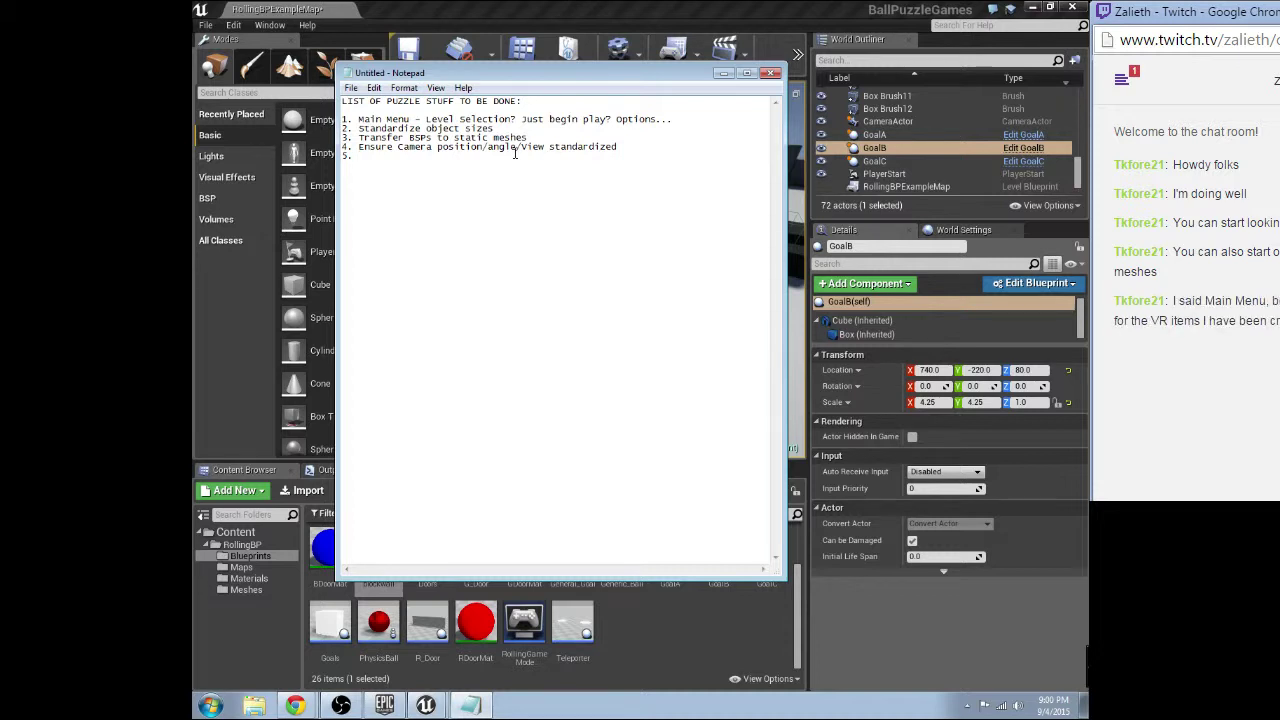
pyautogui.write('Adding Sound')
pyautogui.press('Return')
# Save the note to the Desktop as a text document named PuzzleToDo and minimize it.
pyautogui.click(351, 87)
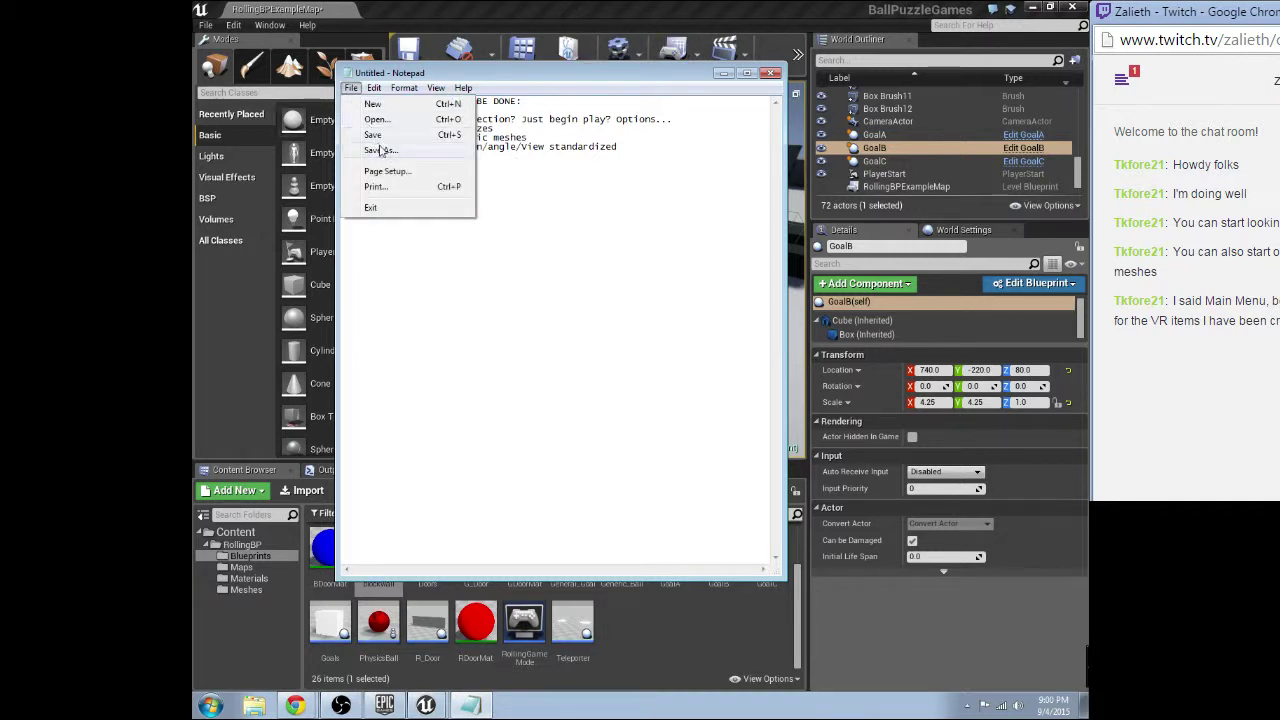
pyautogui.click(372, 149)
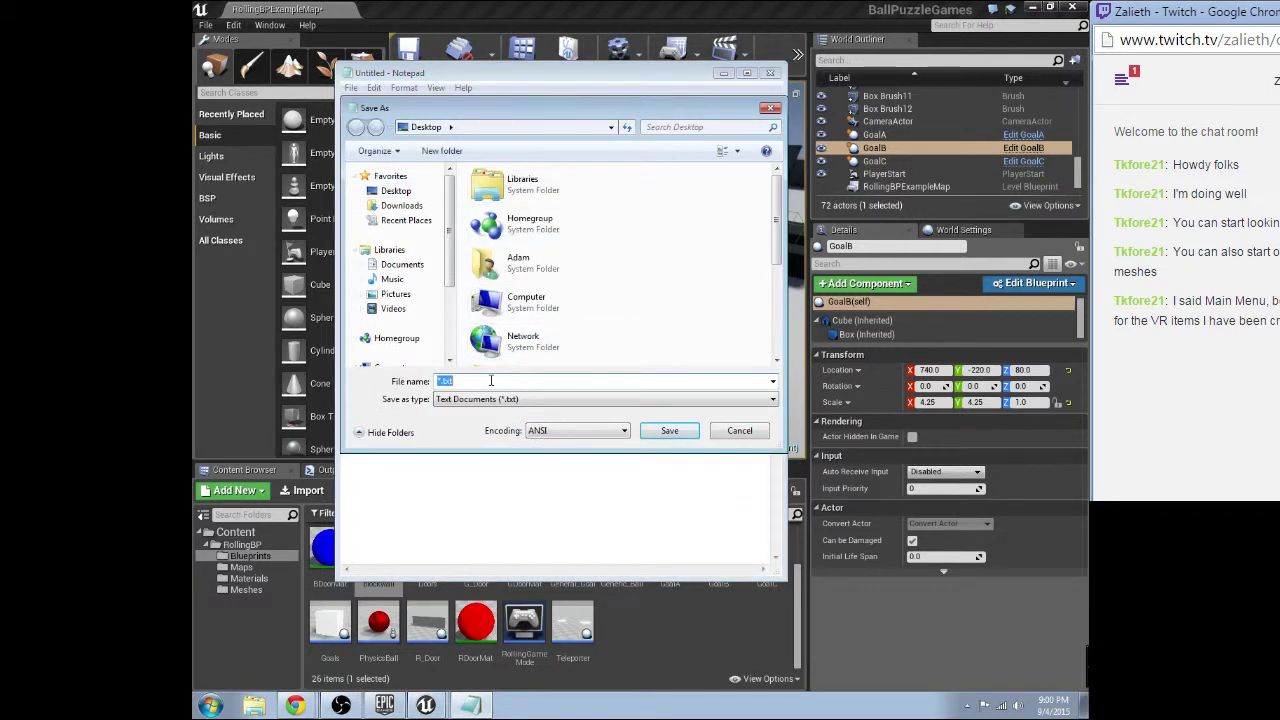
pyautogui.write('Puz')
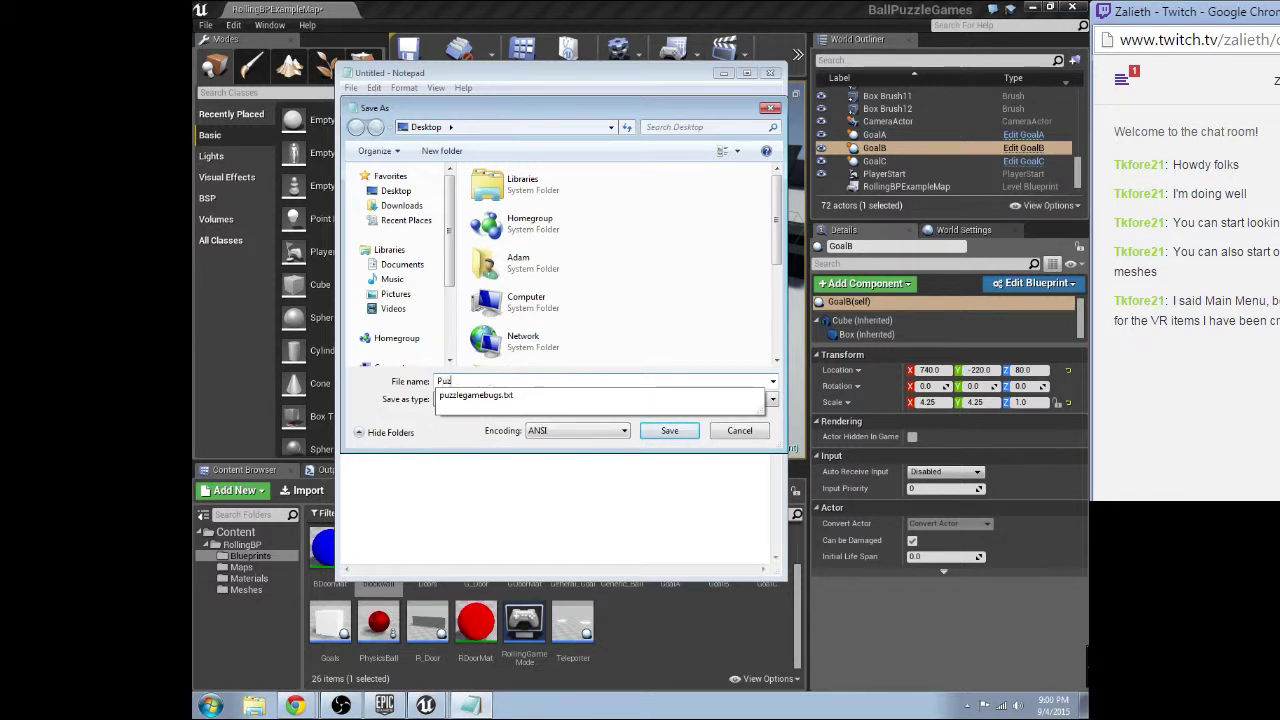
pyautogui.write('zleToDo')
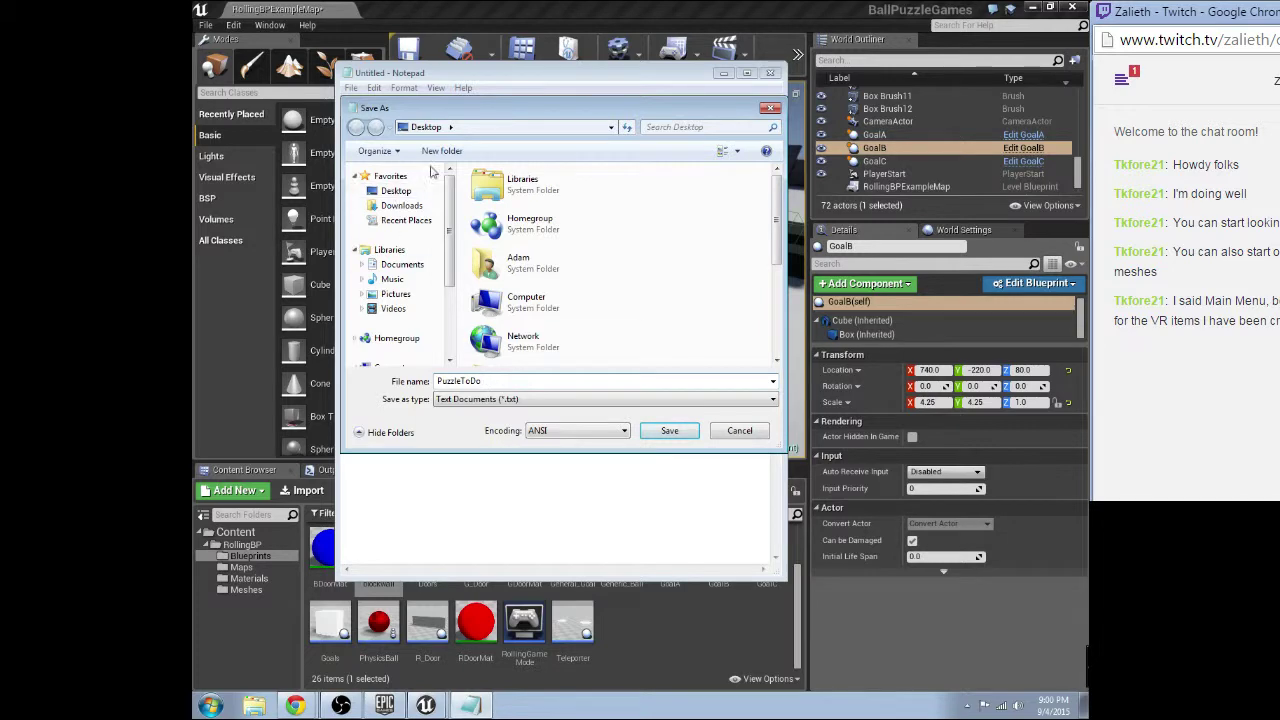
pyautogui.click(669, 431)
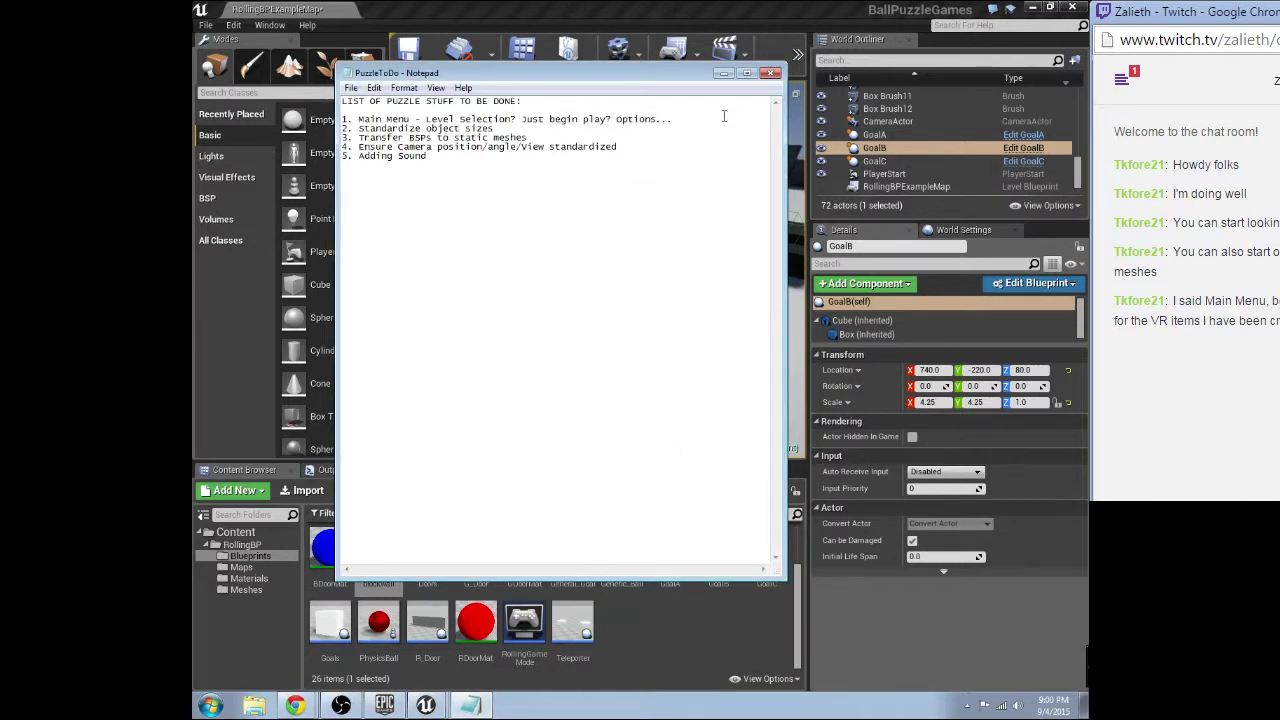
pyautogui.click(723, 73)
pyautogui.moveTo(559, 149)
pyautogui.mouseDown(button='right')
pyautogui.moveTo(610, 150)
pyautogui.moveTo(559, 149)
pyautogui.mouseUp(button='right')
pyautogui.click(205, 24)
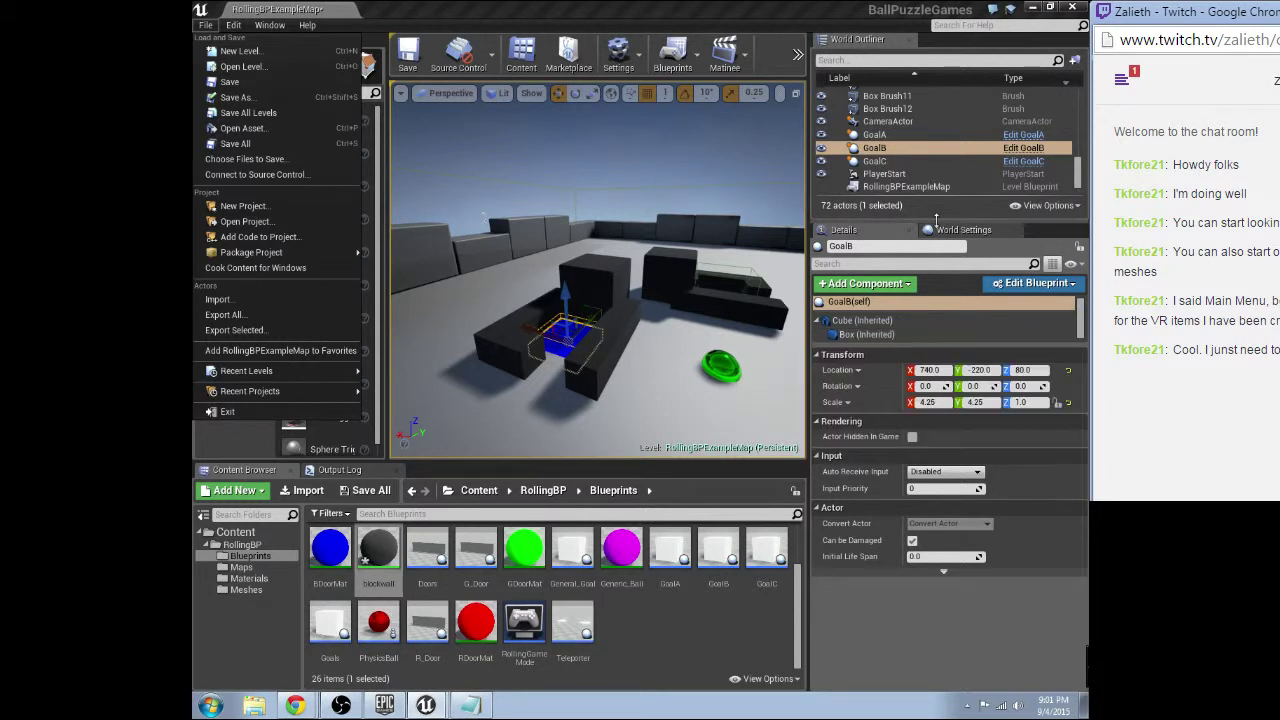
# Return to the PuzzleToDo note and add a "1. Main Menu" section with the indented line "Type of menu" below the list.
pyautogui.click(480, 702)
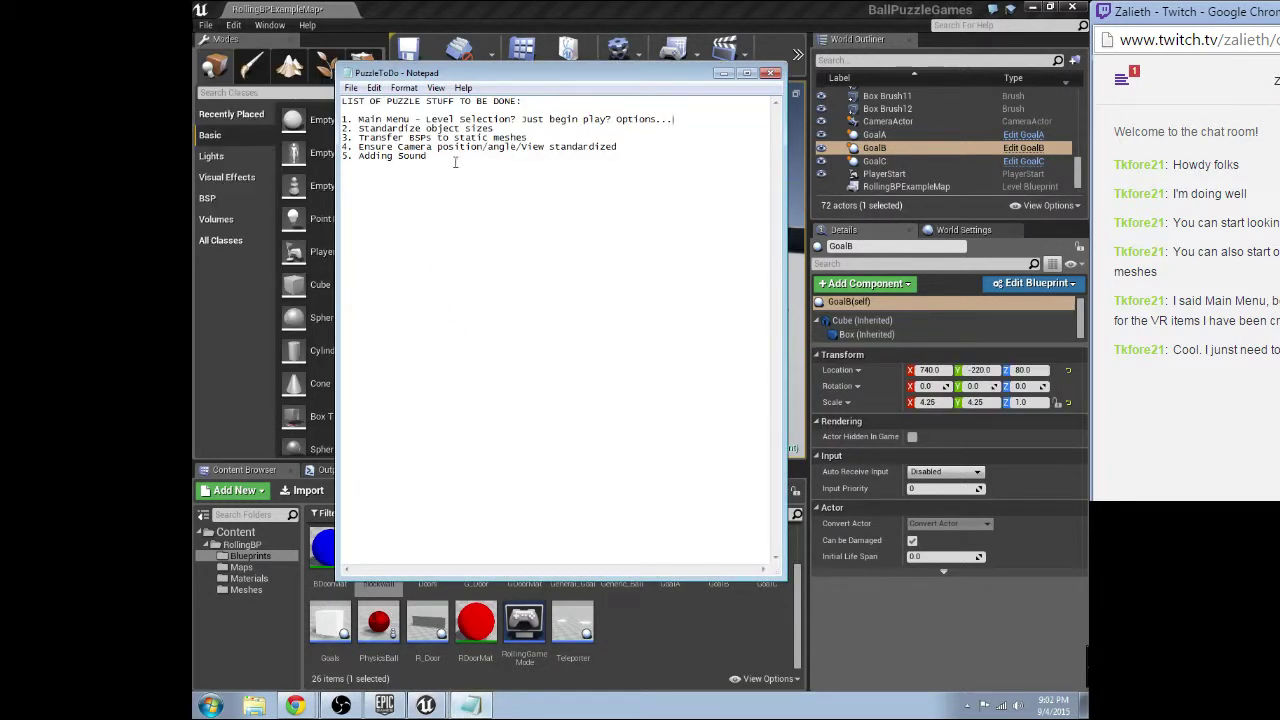
pyautogui.press('Return')
pyautogui.press('Return')
pyautogui.write('1. Main Menu')
pyautogui.press('Return')
pyautogui.write('Type of menu')
pyautogui.press('Return')
# Add the indented line "3d widgets with selection controller" to the Main Menu section.
pyautogui.write('2')
pyautogui.write('d widgets wit')
pyautogui.write('h selection cont')
pyautogui.write('roller')
pyautogui.press('Return')
# Add the indented line "playable character roll into level choices (ex: Rayman Legends)" to the Main Menu section.
pyautogui.press('Tab')
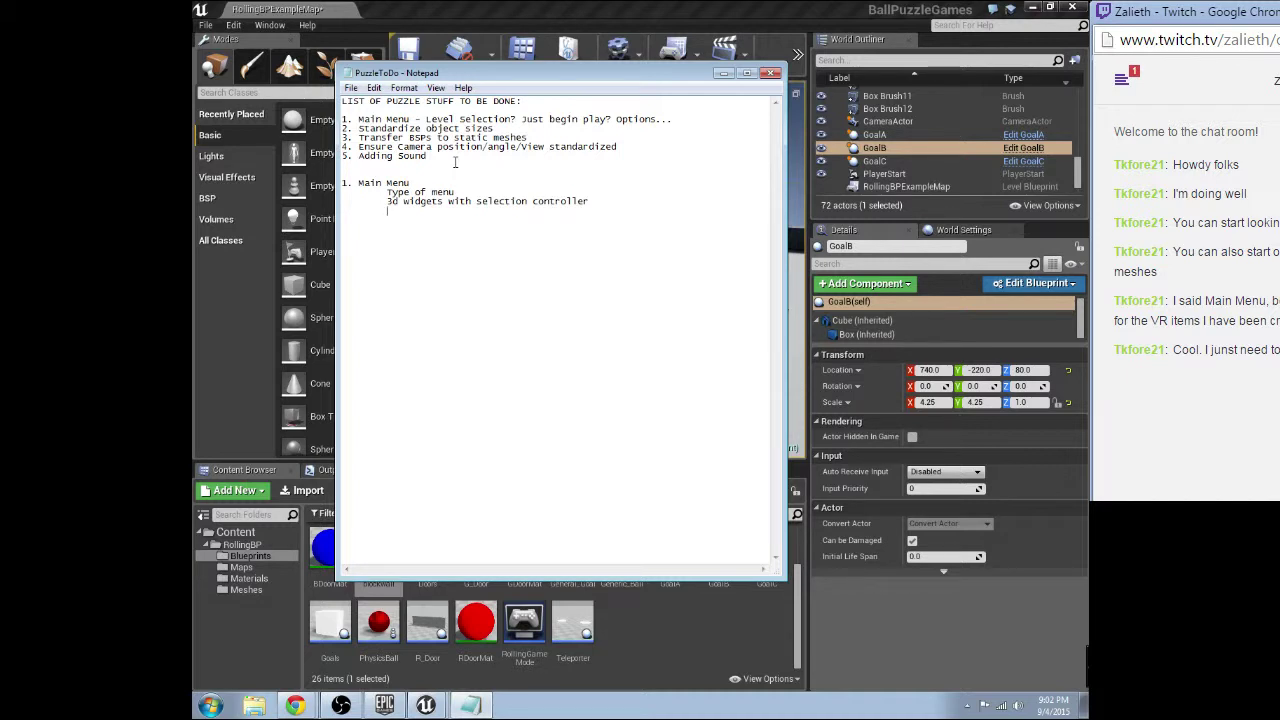
pyautogui.write('playable character roll into level choices (')
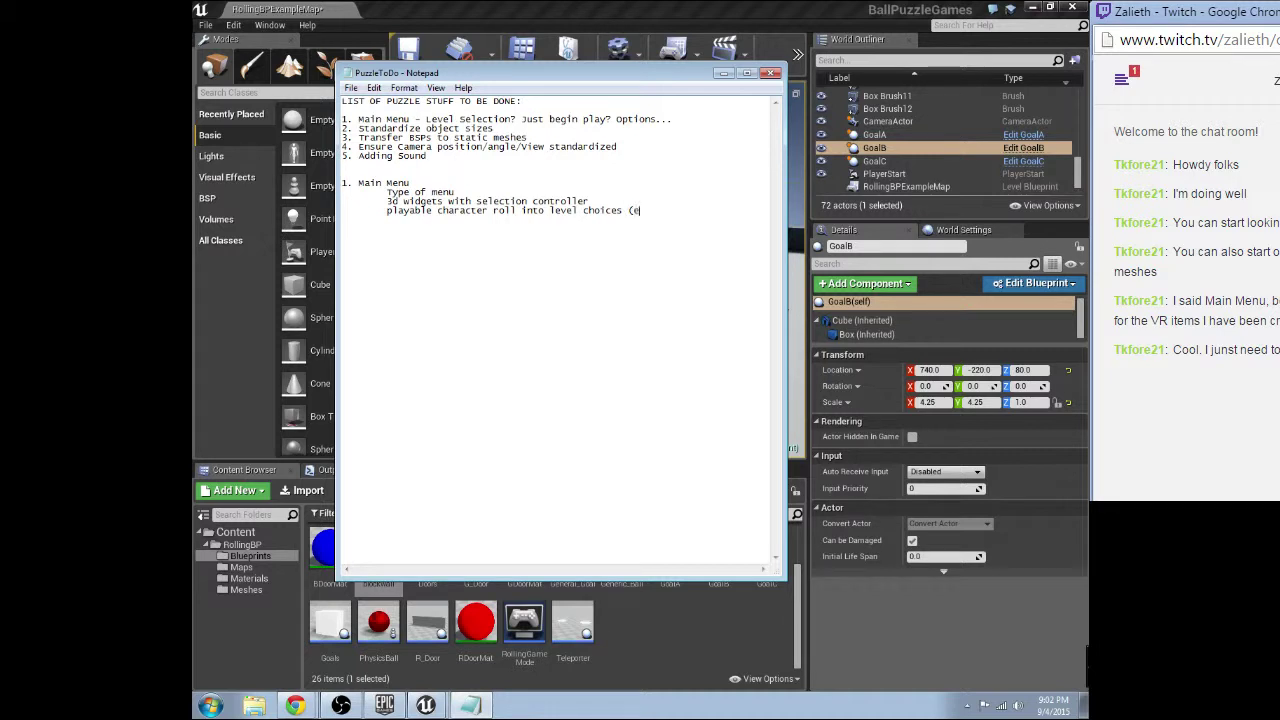
pyautogui.write('ex: ')
pyautogui.write('Rayman')
pyautogui.write(' Land')
pyautogui.press('BackSpace')
pyautogui.press('BackSpace')
pyautogui.write('egends)')
pyautogui.press('Return')
# Add the indented line "Full UI/HUD (in tut lvl or own lvl)" and capitalize "Playable" in the line above it.
pyautogui.press('Tab')
pyautogui.write('Full UI')
pyautogui.press('Return')
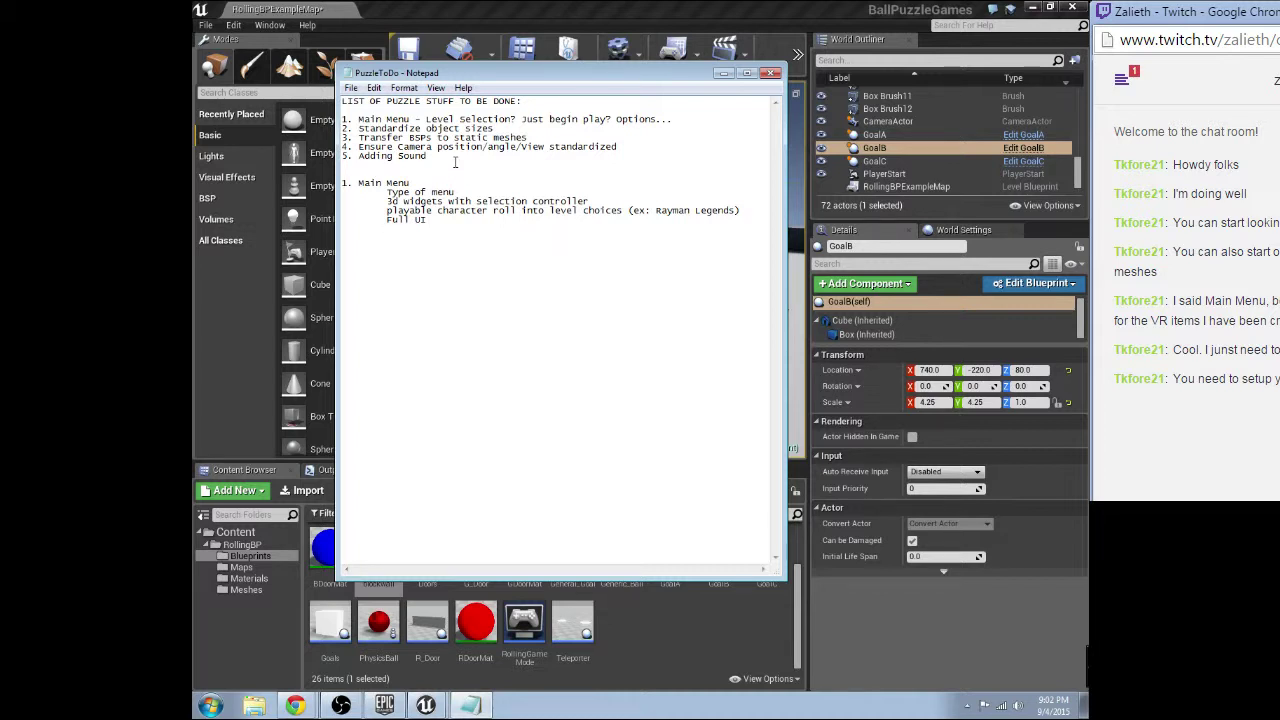
pyautogui.write('/HUD ')
pyautogui.write('(in le')
pyautogui.press('BackSpace')
pyautogui.press('BackSpace')
pyautogui.write('tut lvl')
pyautogui.write(' or own lo')
pyautogui.write('l) .')
pyautogui.press('Delete')
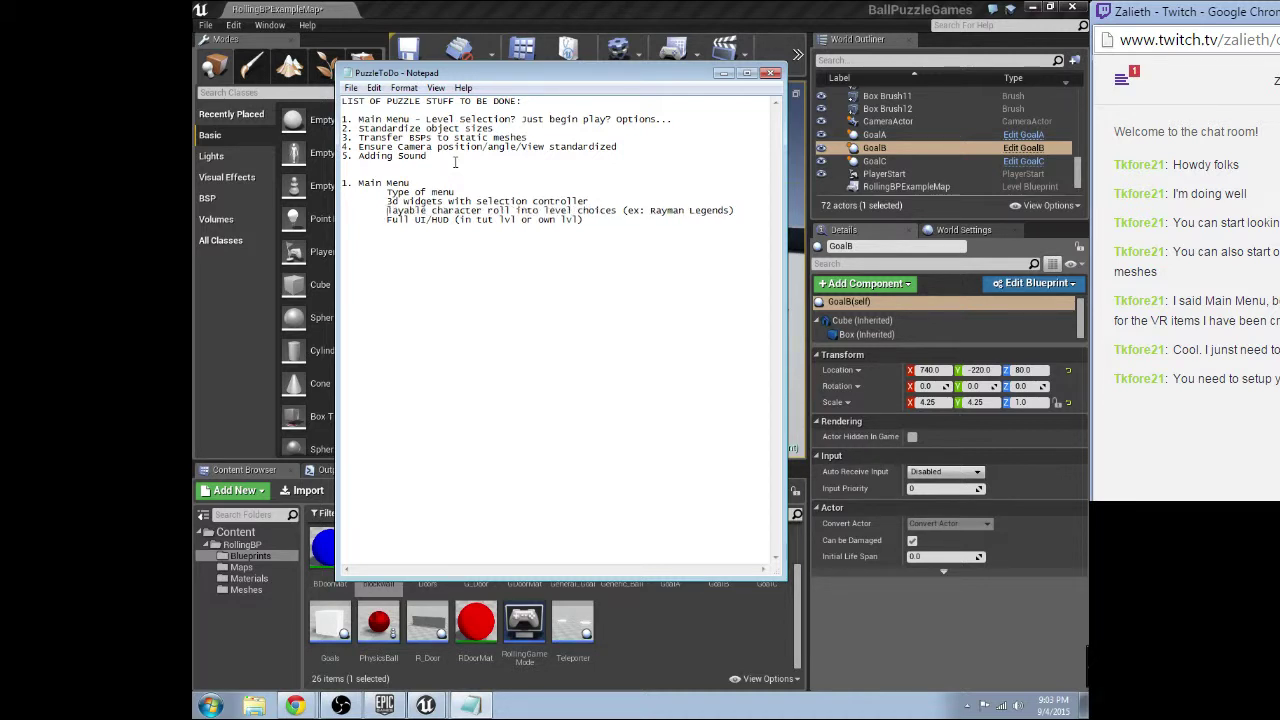
pyautogui.write('P')
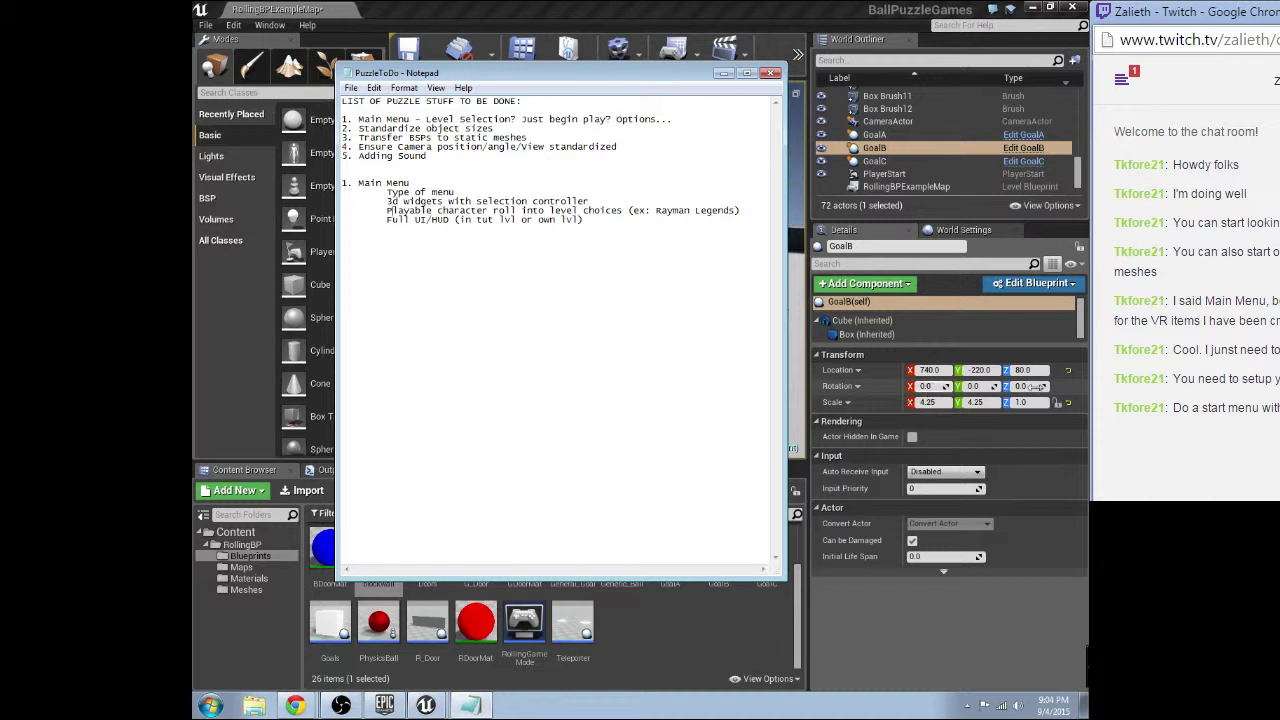
# Remove "Just begin play?" and the question mark after "Level Selection" from list item 1.
pyautogui.moveTo(521, 119); pyautogui.dragTo(613, 121)
pyautogui.press('BackSpace')
pyautogui.press('BackSpace')
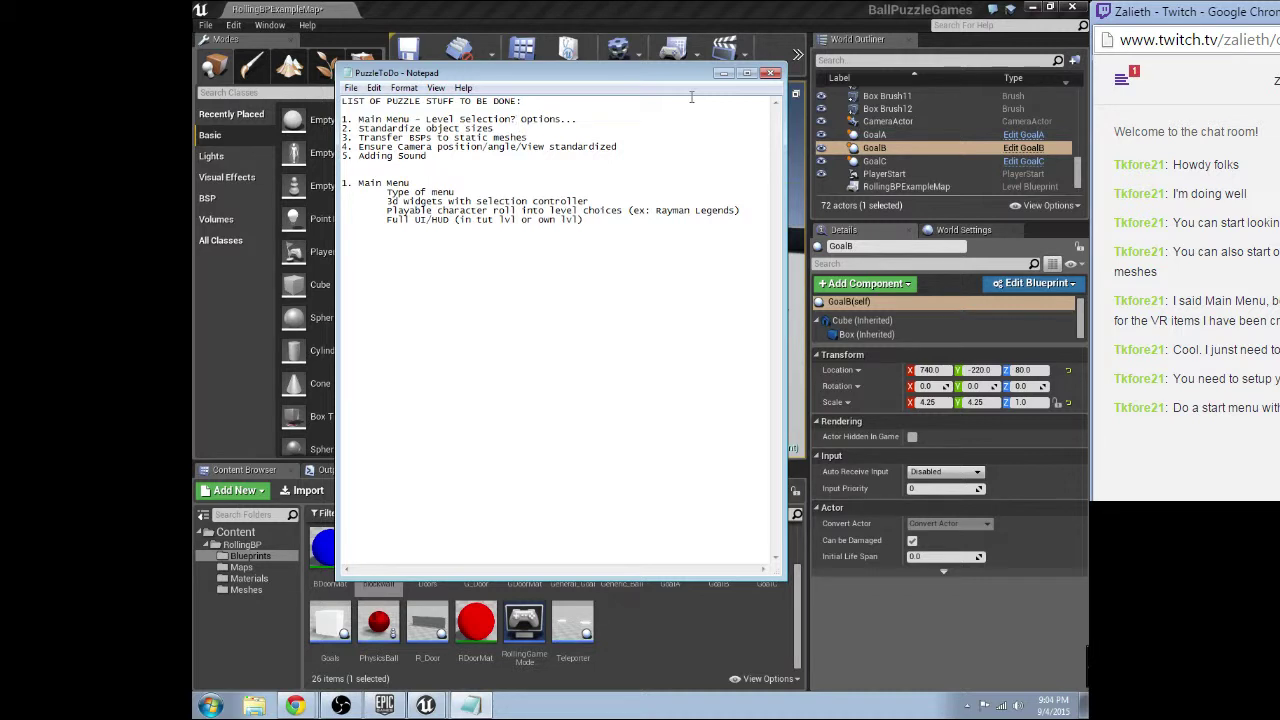
pyautogui.hotkey('shift', 'Right')
pyautogui.hotkey('shift', 'Right')
pyautogui.hotkey('shift', 'Right')
pyautogui.press('Left')
pyautogui.press('BackSpace')
# Delete the trailing "Options..." from list item 1.
pyautogui.hotkey('shift', 'Down')
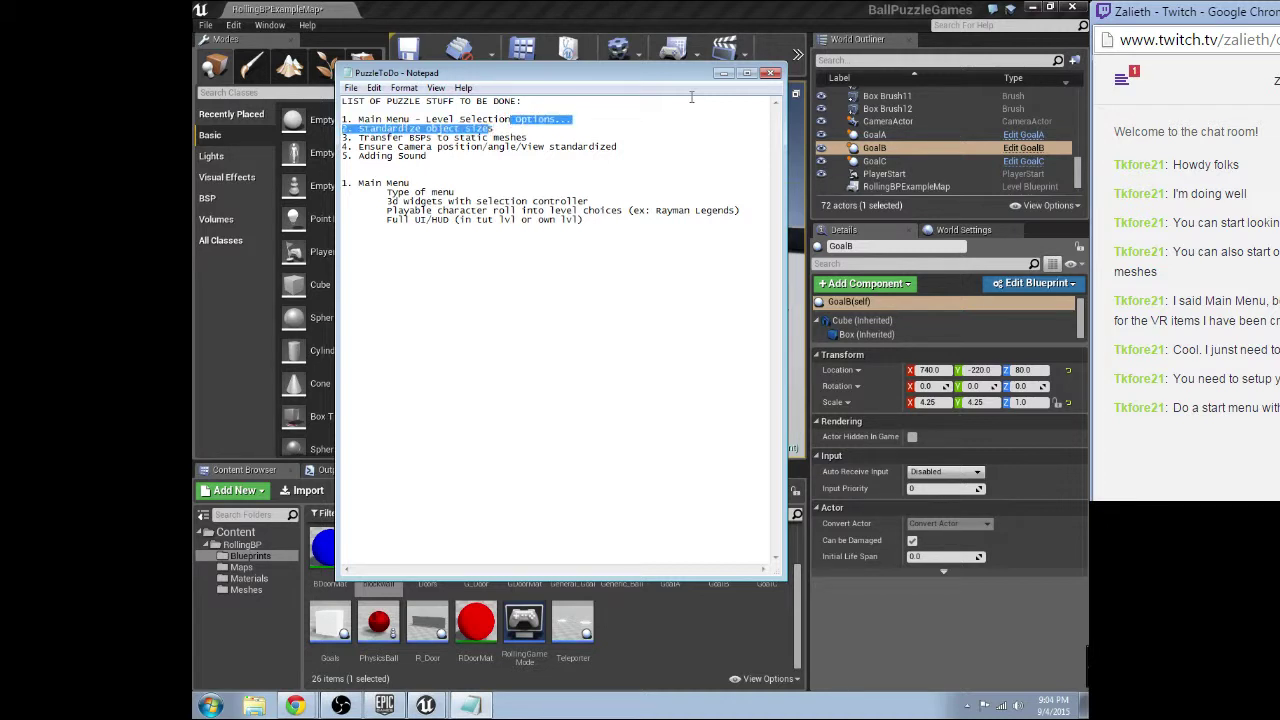
pyautogui.hotkey('shift', 'Left')
pyautogui.hotkey('shift', 'Left')
pyautogui.hotkey('shift', 'Left')
pyautogui.hotkey('shift', 'Left')
pyautogui.hotkey('shift', 'Left')
pyautogui.hotkey('shift', 'Left')
pyautogui.hotkey('shift', 'Left')
pyautogui.hotkey('shift', 'Left')
pyautogui.hotkey('shift', 'Left')
pyautogui.hotkey('shift', 'Left')
pyautogui.hotkey('shift', 'Left')
pyautogui.hotkey('shift', 'Left')
pyautogui.hotkey('shift', 'Left')
pyautogui.hotkey('shift', 'Left')
pyautogui.hotkey('shift', 'Left')
pyautogui.hotkey('shift', 'Left')
pyautogui.hotkey('shift', 'Left')
pyautogui.hotkey('shift', 'Left')
pyautogui.hotkey('shift', 'Left')
pyautogui.hotkey('shift', 'Left')
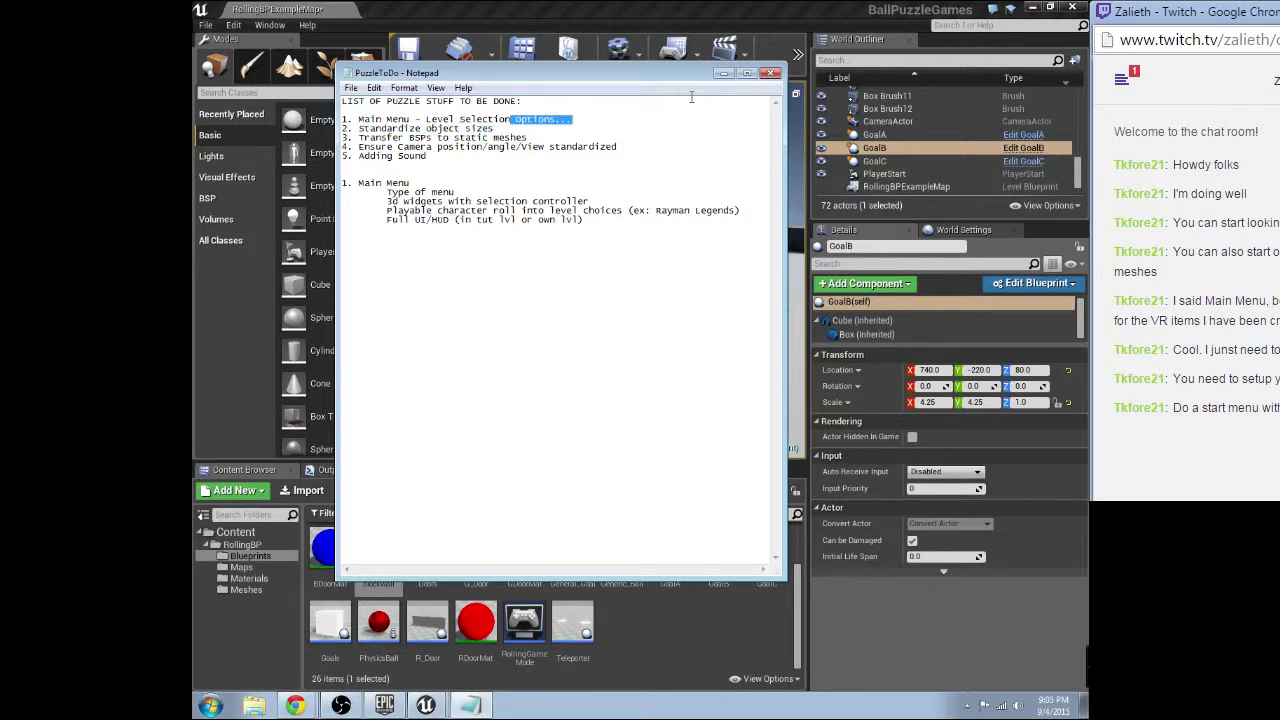
pyautogui.press('Delete')
pyautogui.rightClick(640, 626)
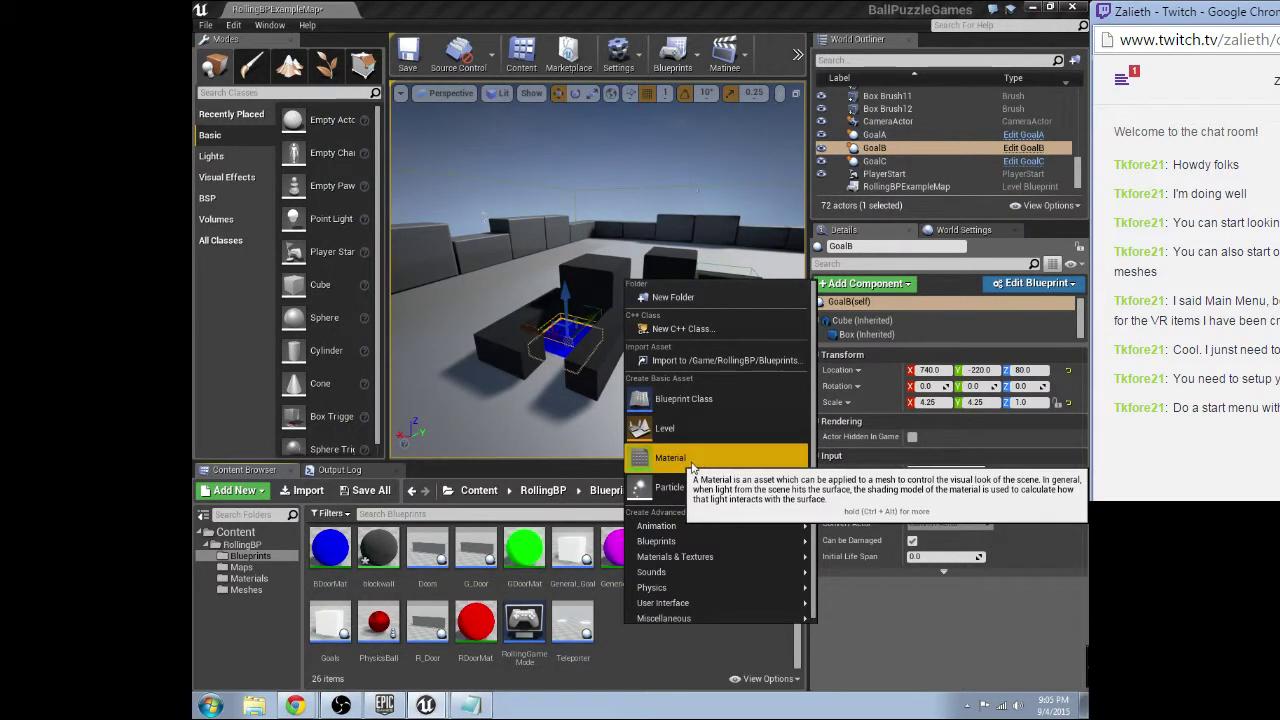
pyautogui.moveTo(697, 615)
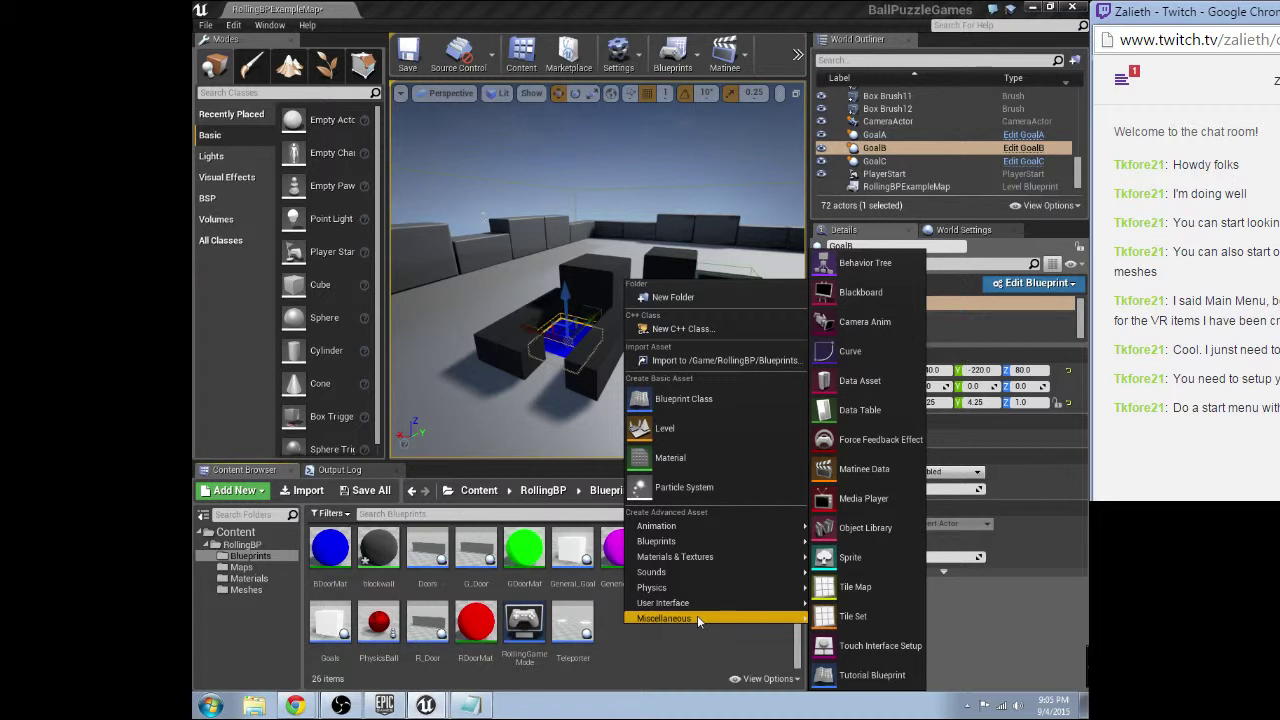
pyautogui.moveTo(689, 548)
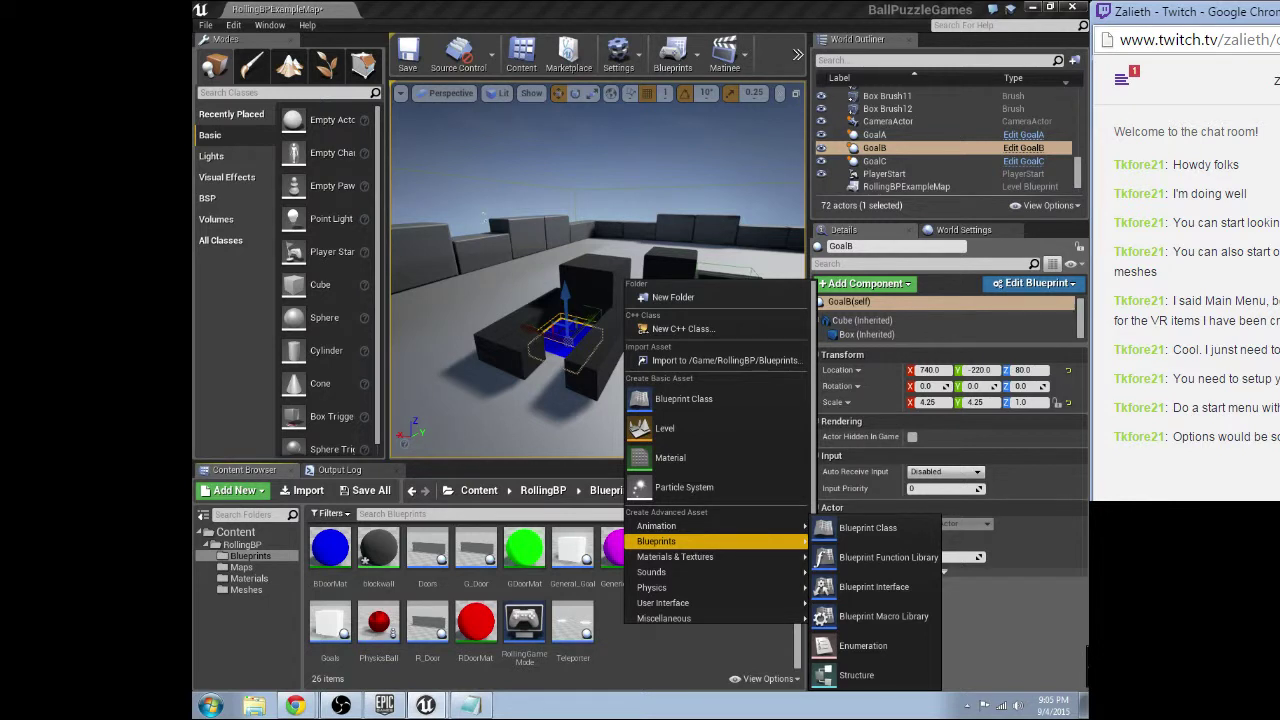
pyautogui.press('Escape')
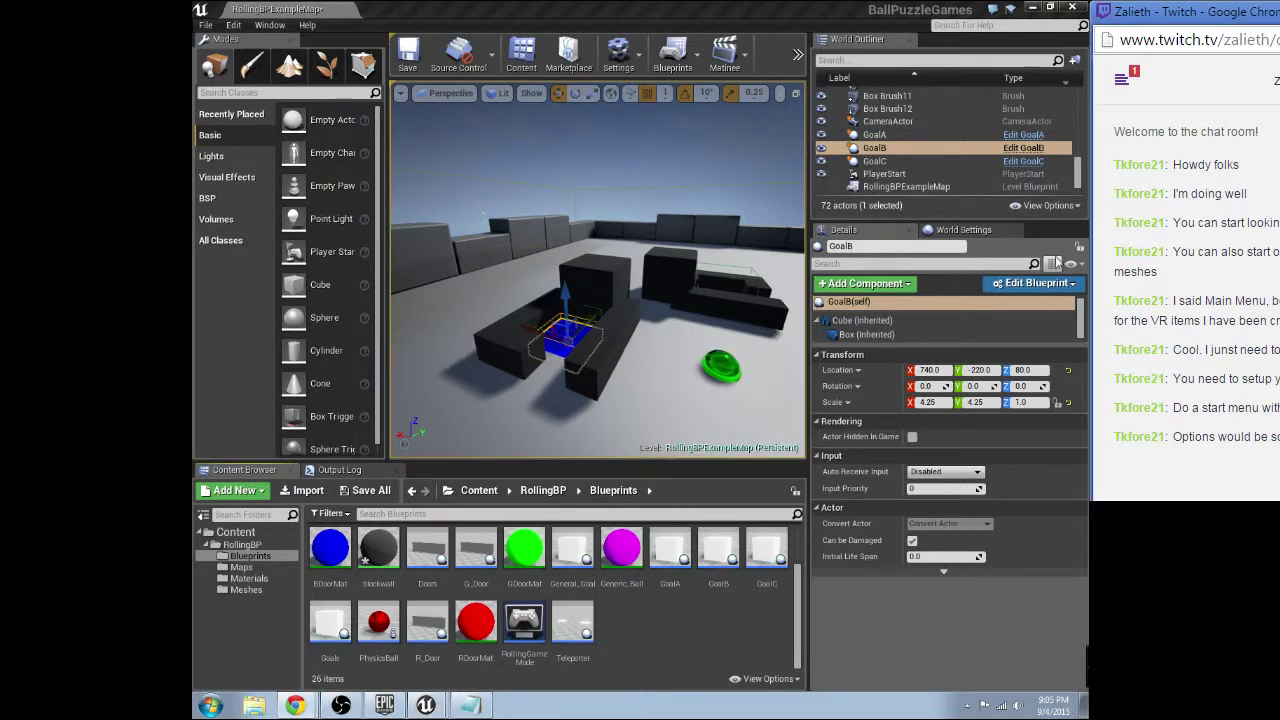
# Raise the green ball Ball_C in the level to a Z location of 194.
pyautogui.click(722, 355)
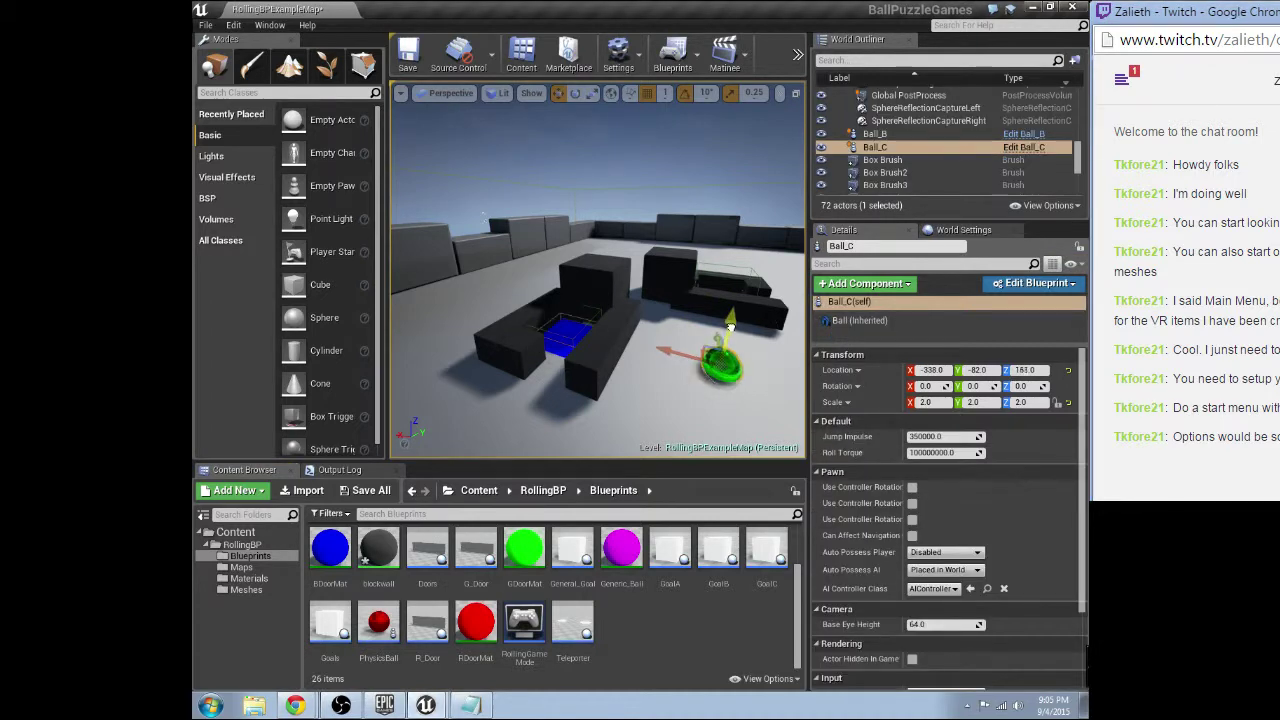
pyautogui.moveTo(731, 327); pyautogui.dragTo(731, 306)
pyautogui.moveTo(687, 362); pyautogui.dragTo(680, 395, button='right')
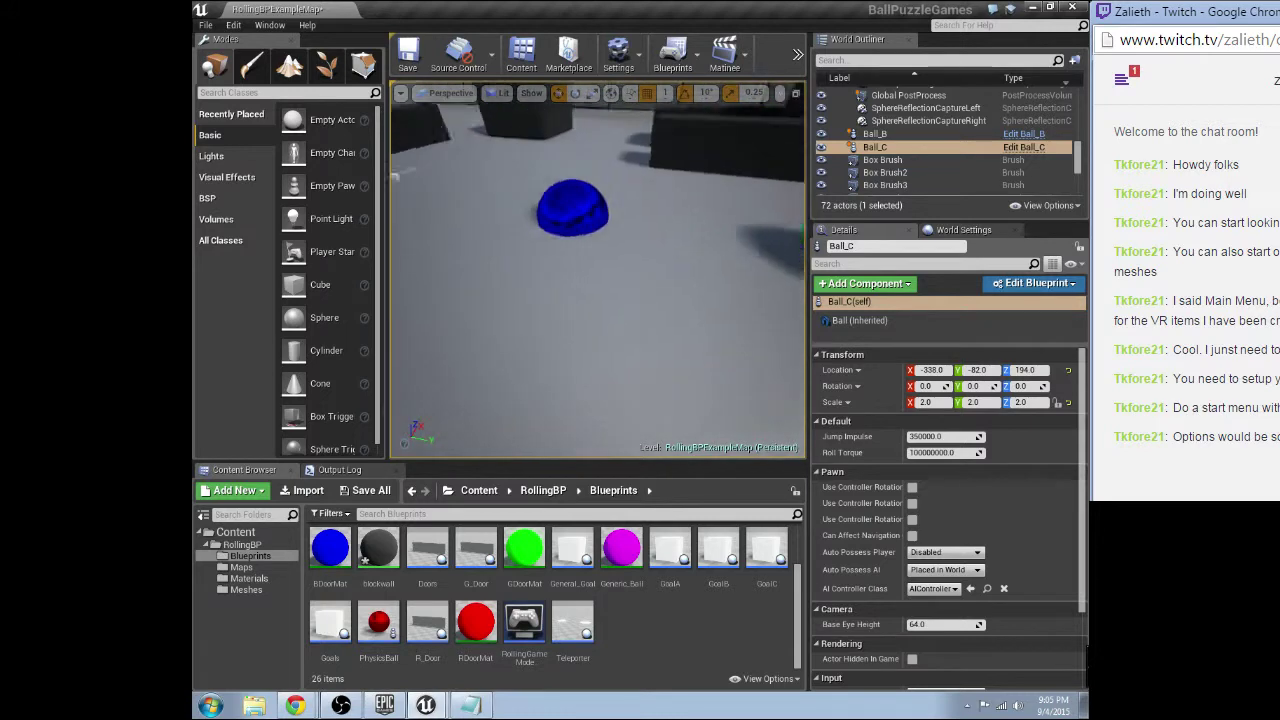
# Raise the blue ball Ball_B in the level to a Z location of 217.
pyautogui.moveTo(578, 264); pyautogui.dragTo(575, 262, button='right')
pyautogui.click(572, 258)
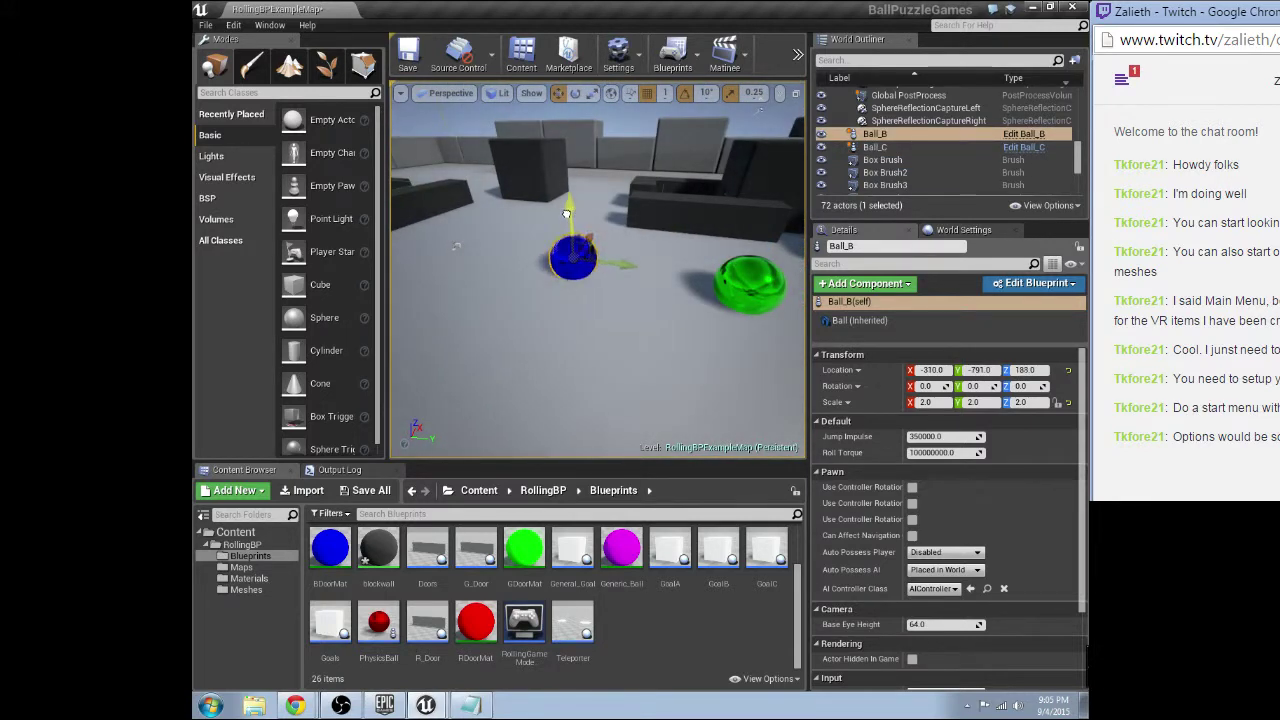
pyautogui.moveTo(566, 213); pyautogui.dragTo(567, 199)
pyautogui.moveTo(567, 199)
pyautogui.mouseDown(button='right')
pyautogui.moveTo(665, 175)
pyautogui.moveTo(566, 170)
pyautogui.moveTo(548, 207)
pyautogui.mouseUp(button='right')
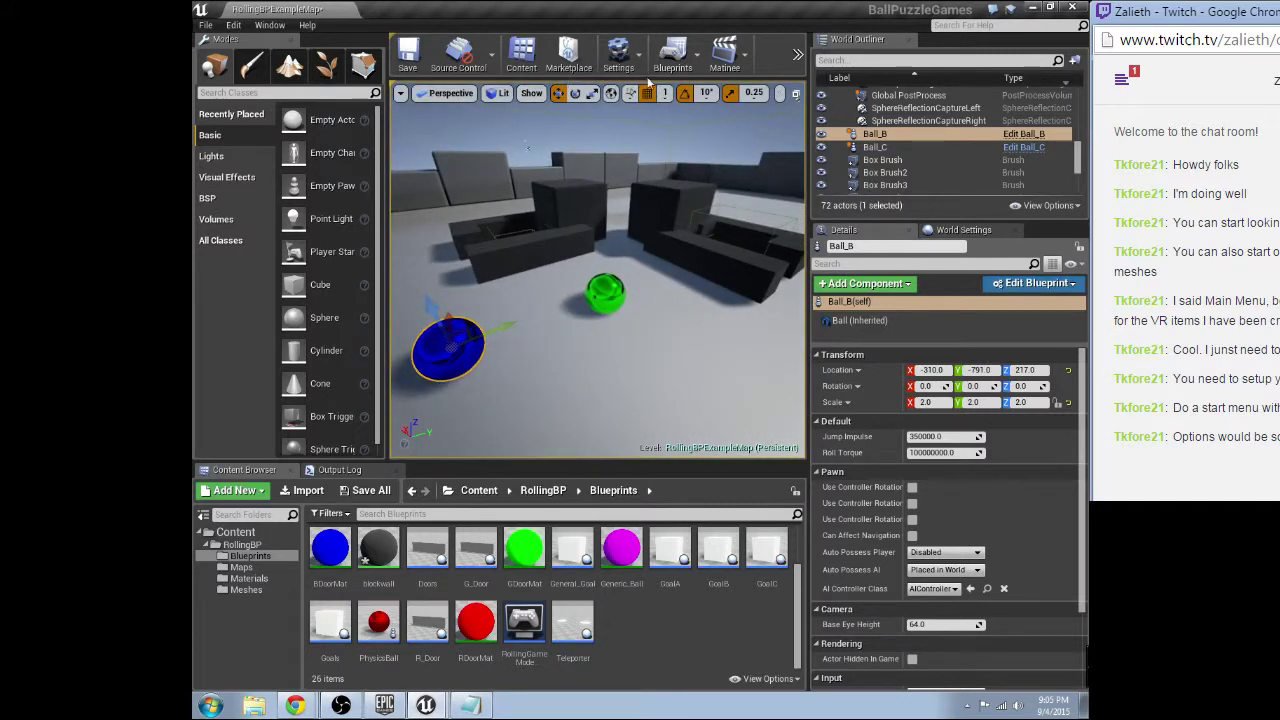
# Switch the overall engine scalability quality to the Low preset.
pyautogui.click(618, 57)
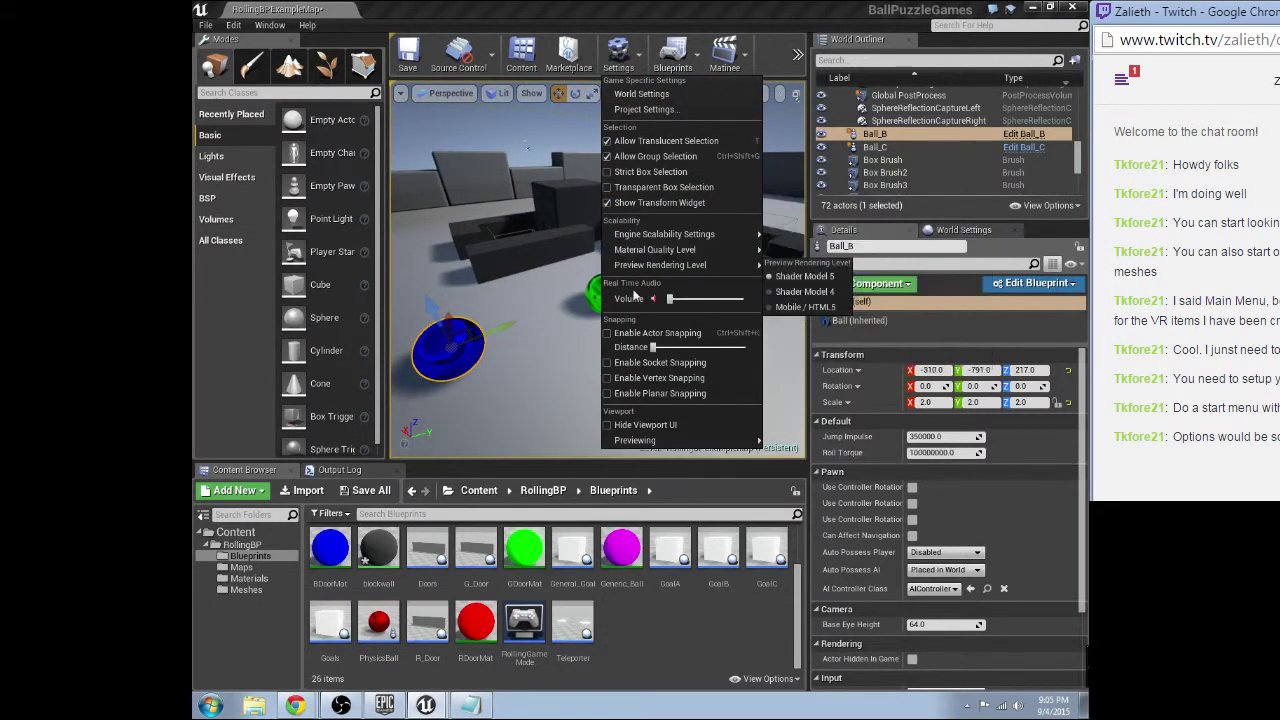
pyautogui.moveTo(682, 240)
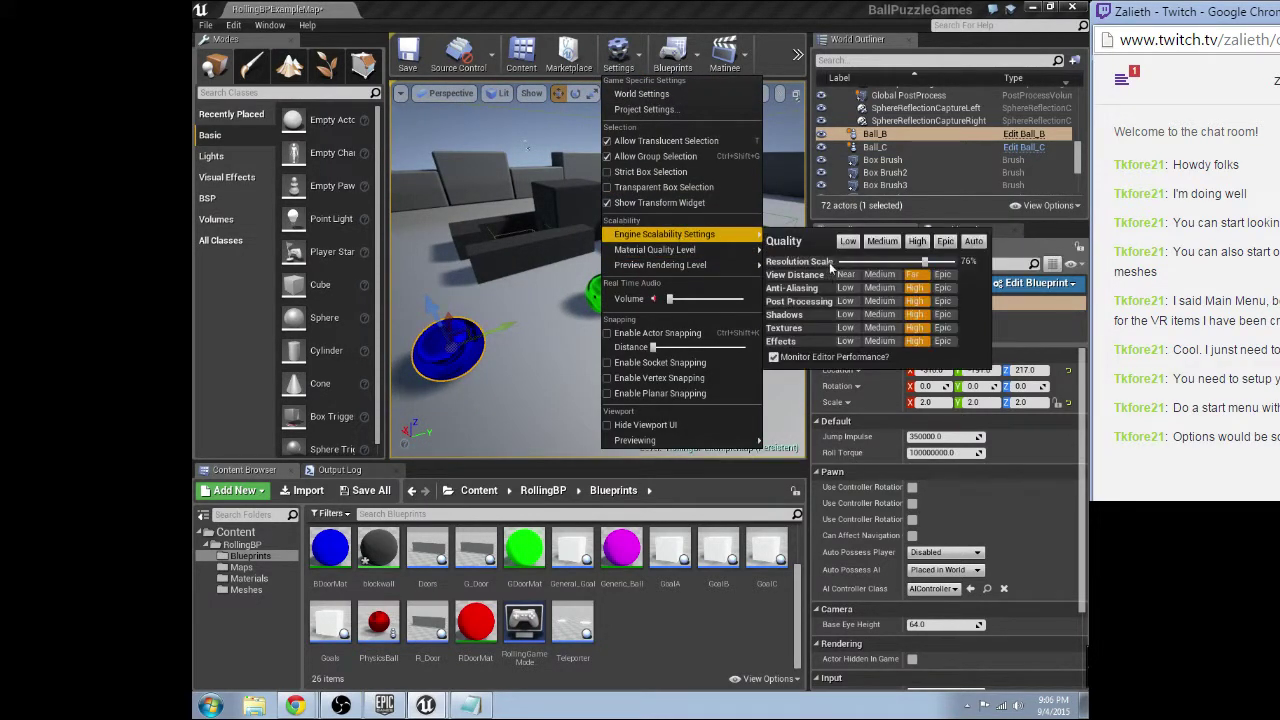
pyautogui.click(848, 241)
pyautogui.moveTo(547, 325); pyautogui.dragTo(450, 325, button='right')
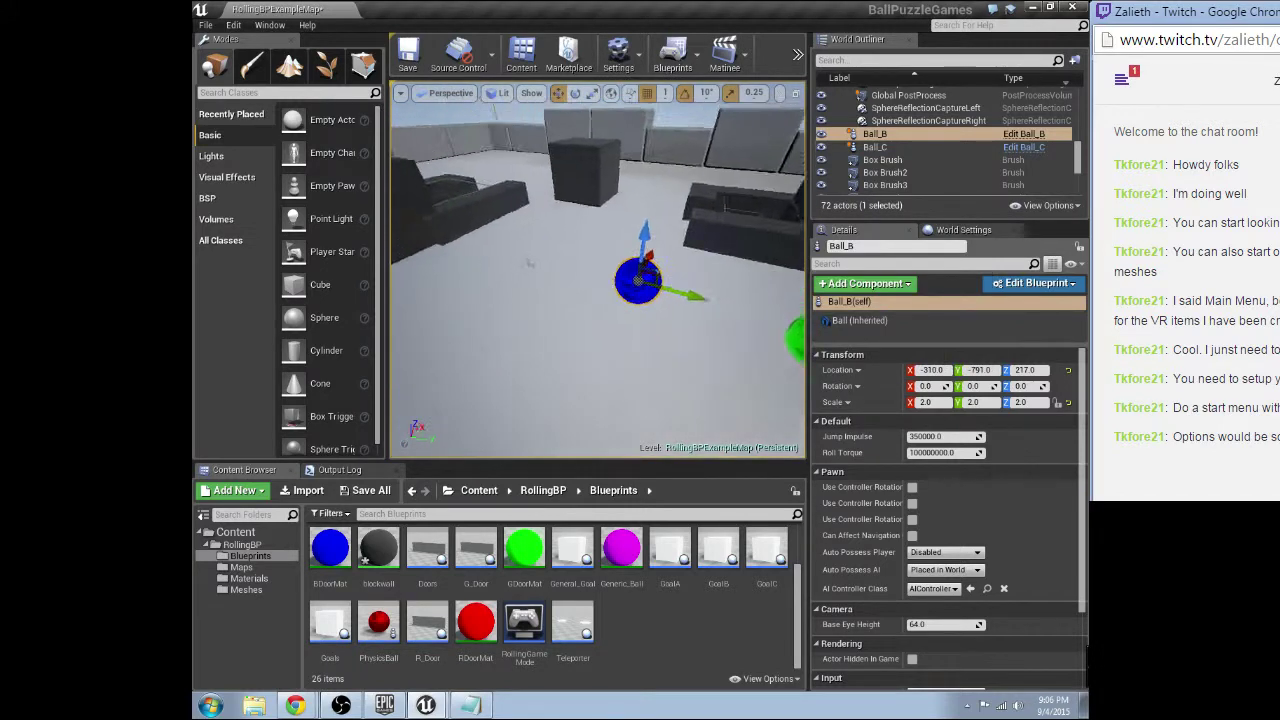
pyautogui.moveTo(600, 300); pyautogui.dragTo(600, 300, button='right')
# Apply the Auto preset to the engine scalability quality.
pyautogui.click(618, 55)
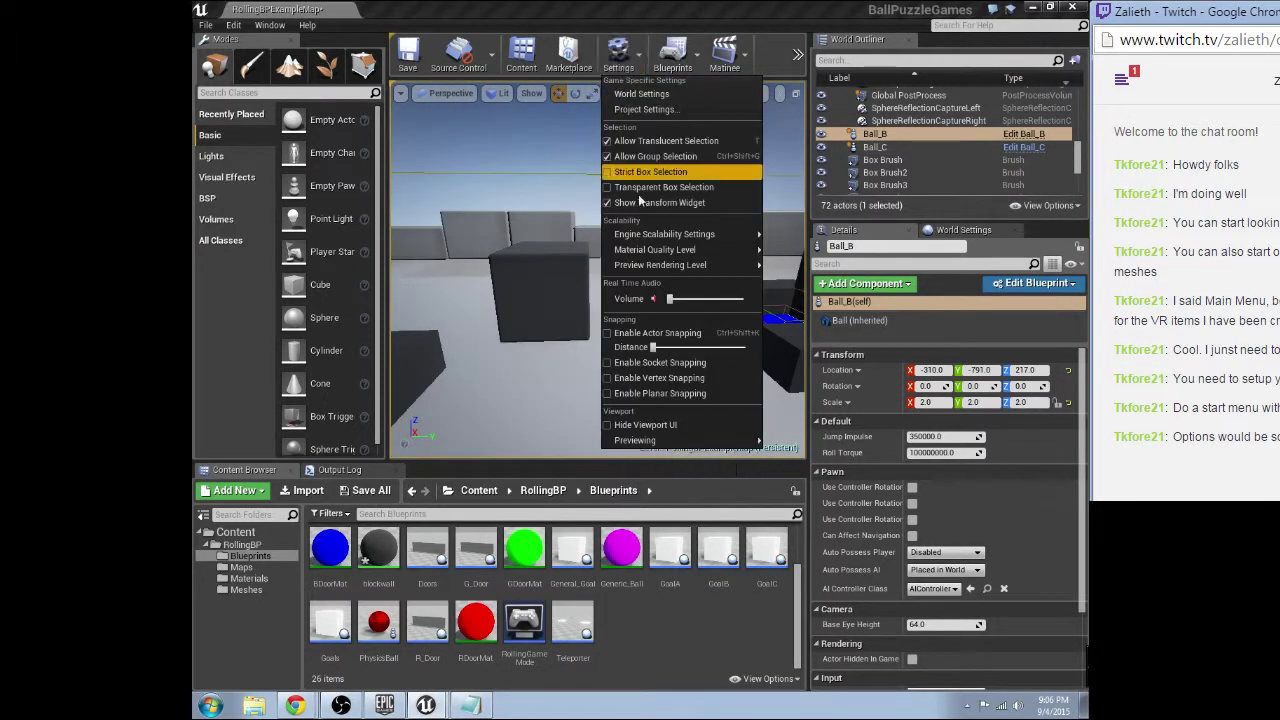
pyautogui.moveTo(720, 234)
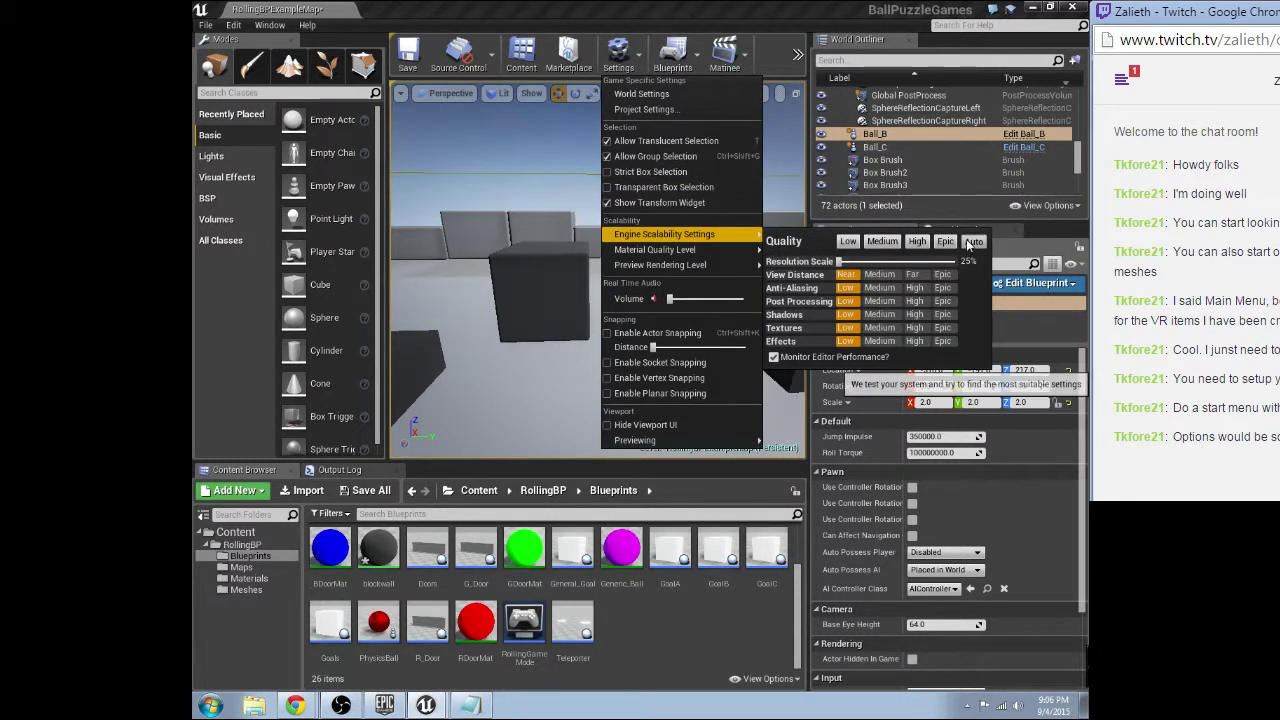
pyautogui.click(973, 242)
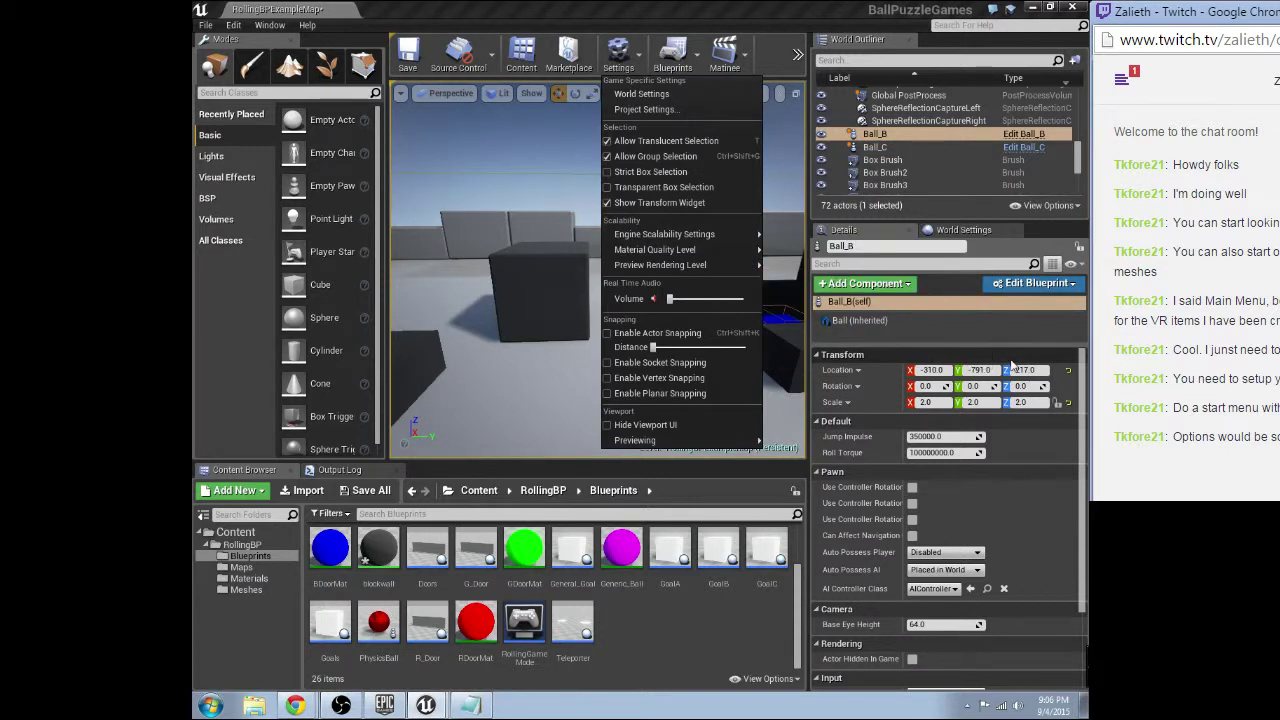
# Raise view distance, post processing, shadows, textures and effects quality to Epic, with resolution scale at 100% and editor performance monitoring off.
pyautogui.moveTo(700, 234)
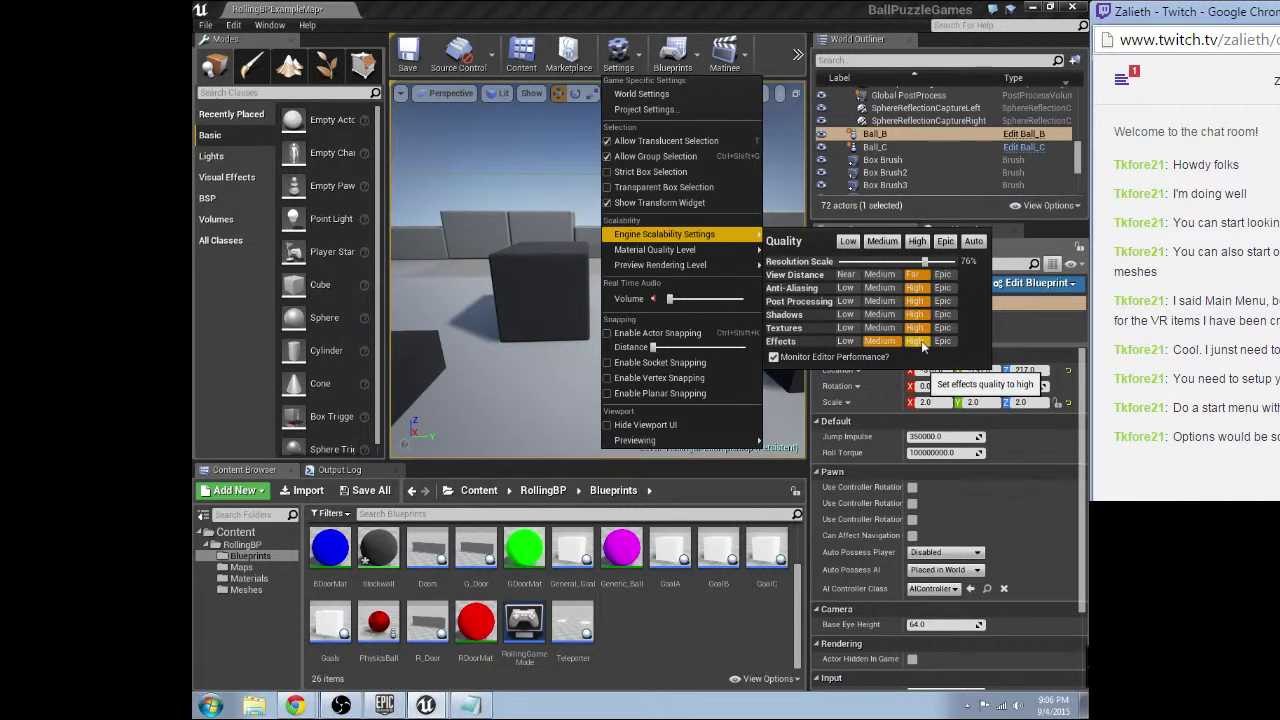
pyautogui.click(918, 341)
pyautogui.click(942, 274)
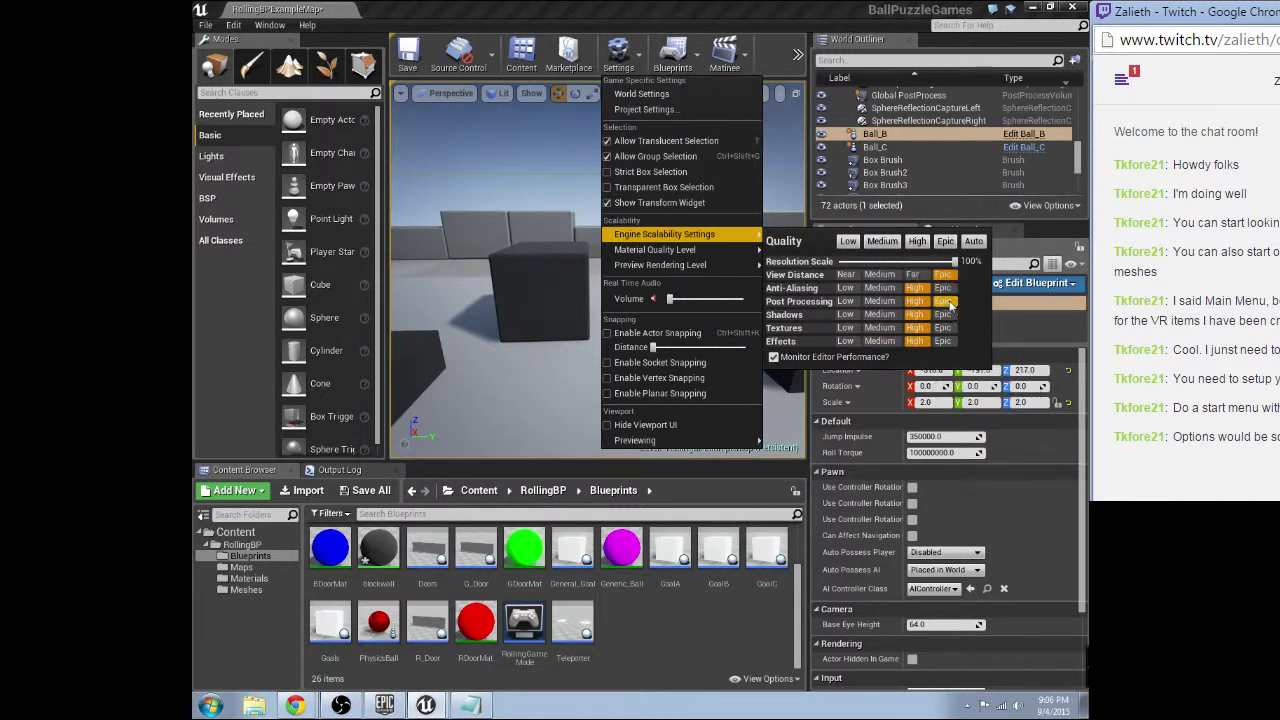
pyautogui.click(949, 303)
pyautogui.click(948, 315)
pyautogui.click(948, 343)
pyautogui.click(947, 329)
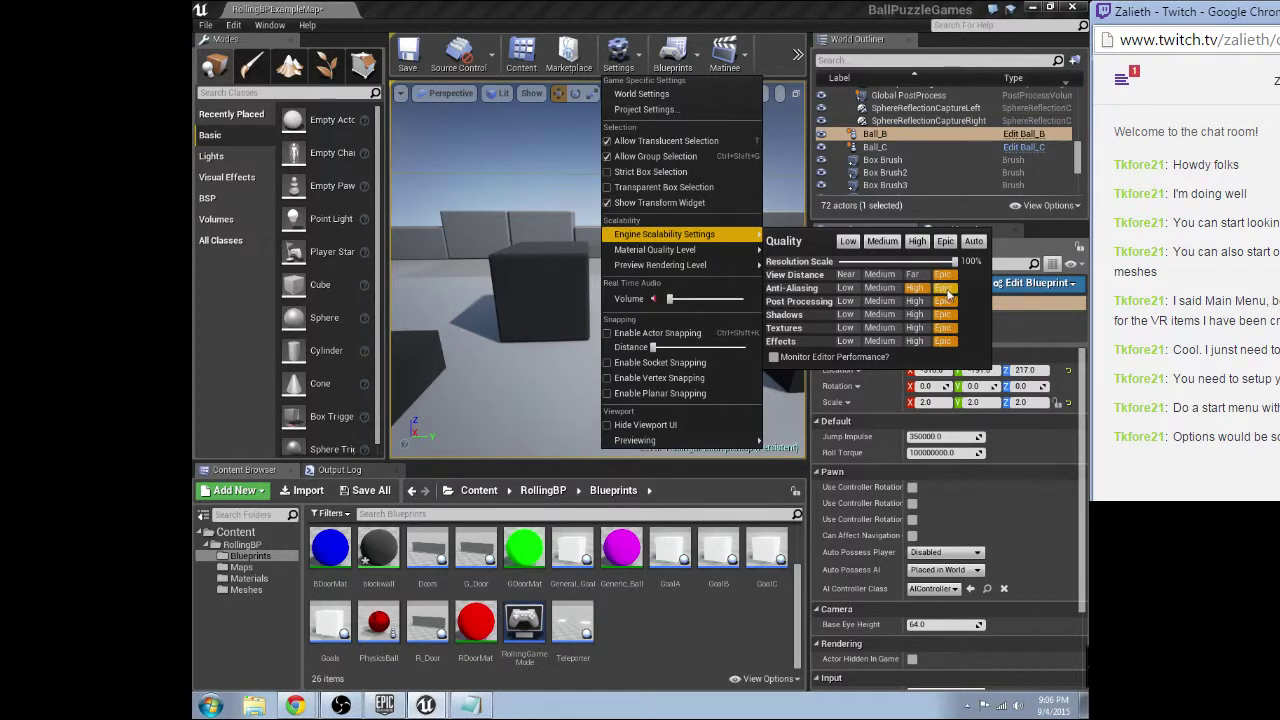
pyautogui.click(502, 362)
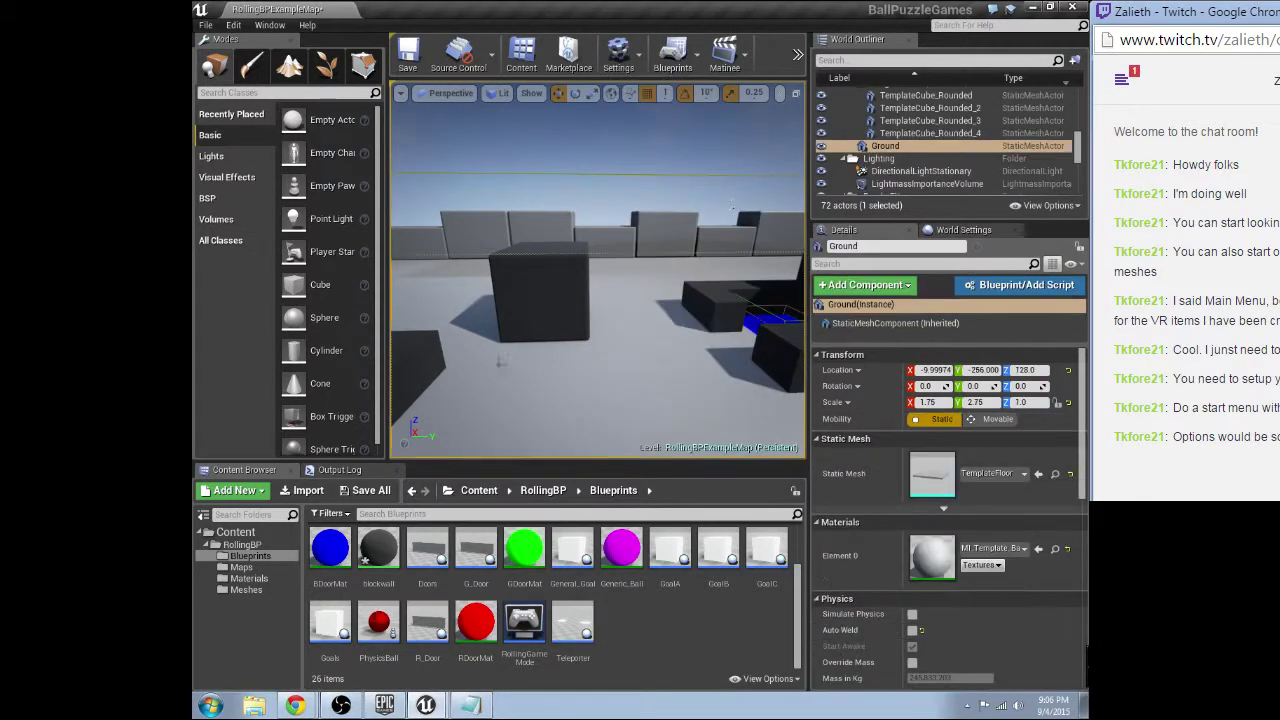
pyautogui.moveTo(502, 362); pyautogui.dragTo(534, 403, button='right')
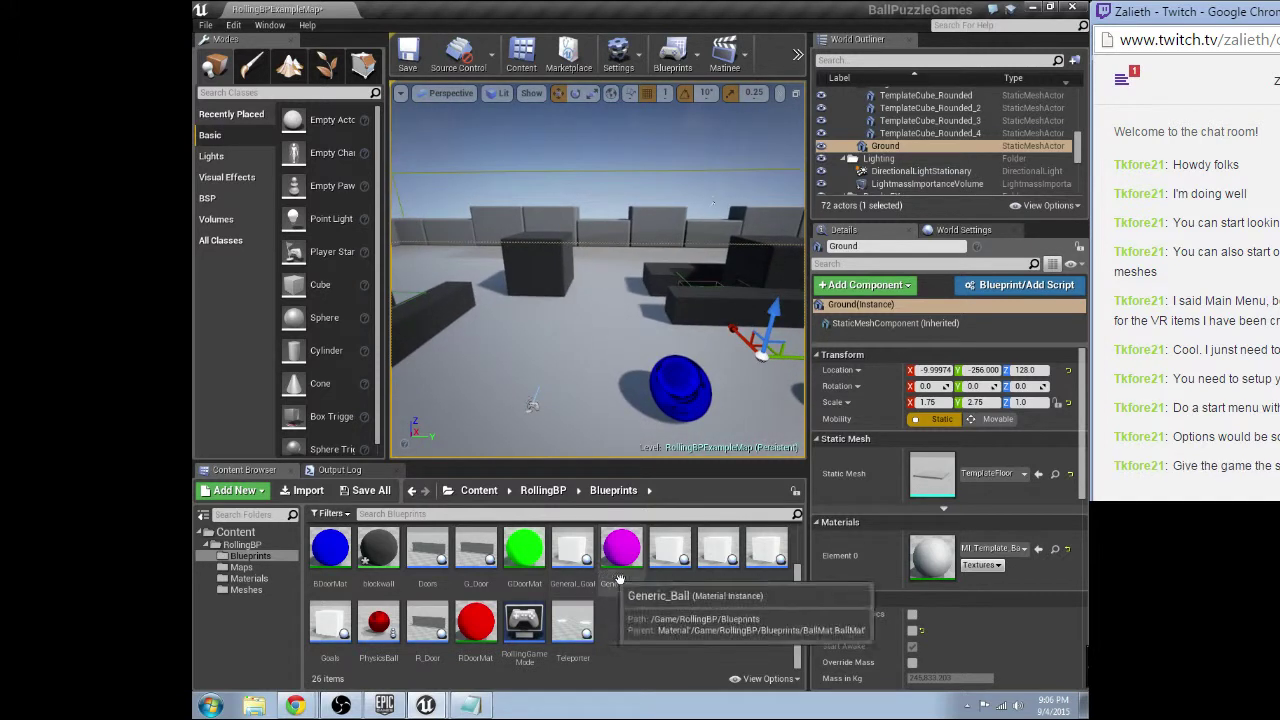
# Create a new level from the Default template, saving the changes to Level_2 and RollingBPExampleMap.
pyautogui.click(206, 24)
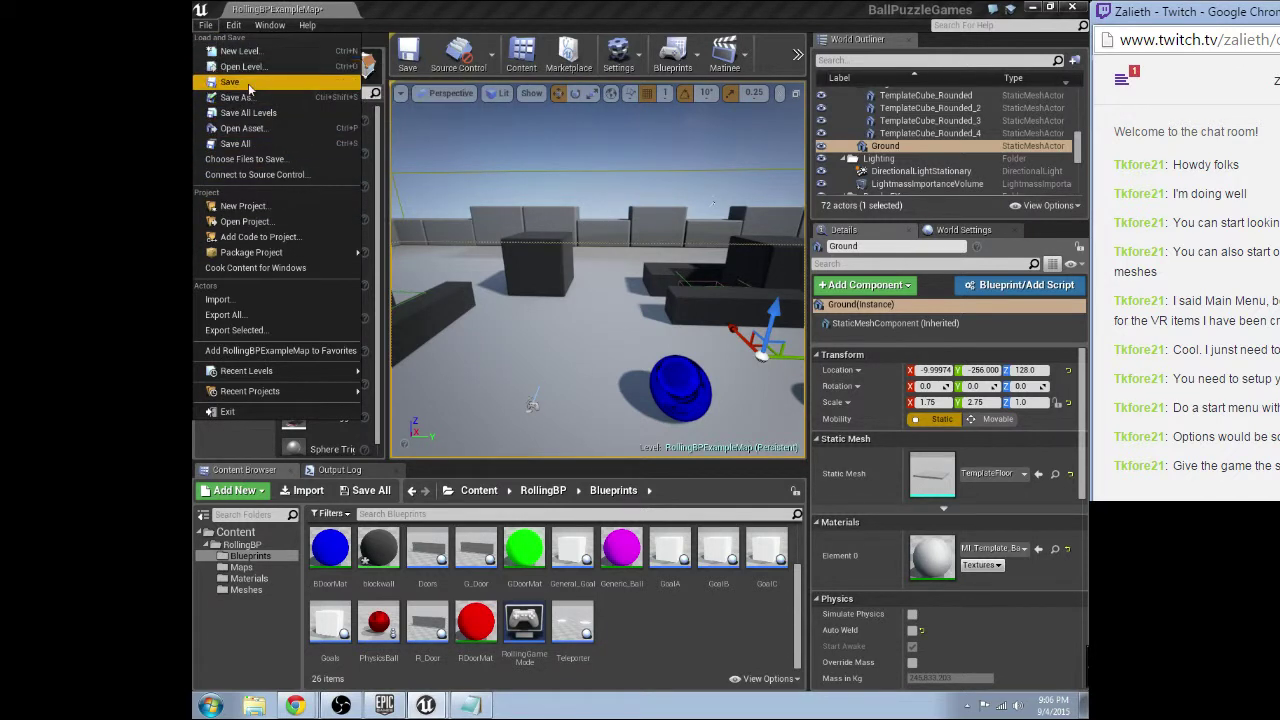
pyautogui.click(240, 52)
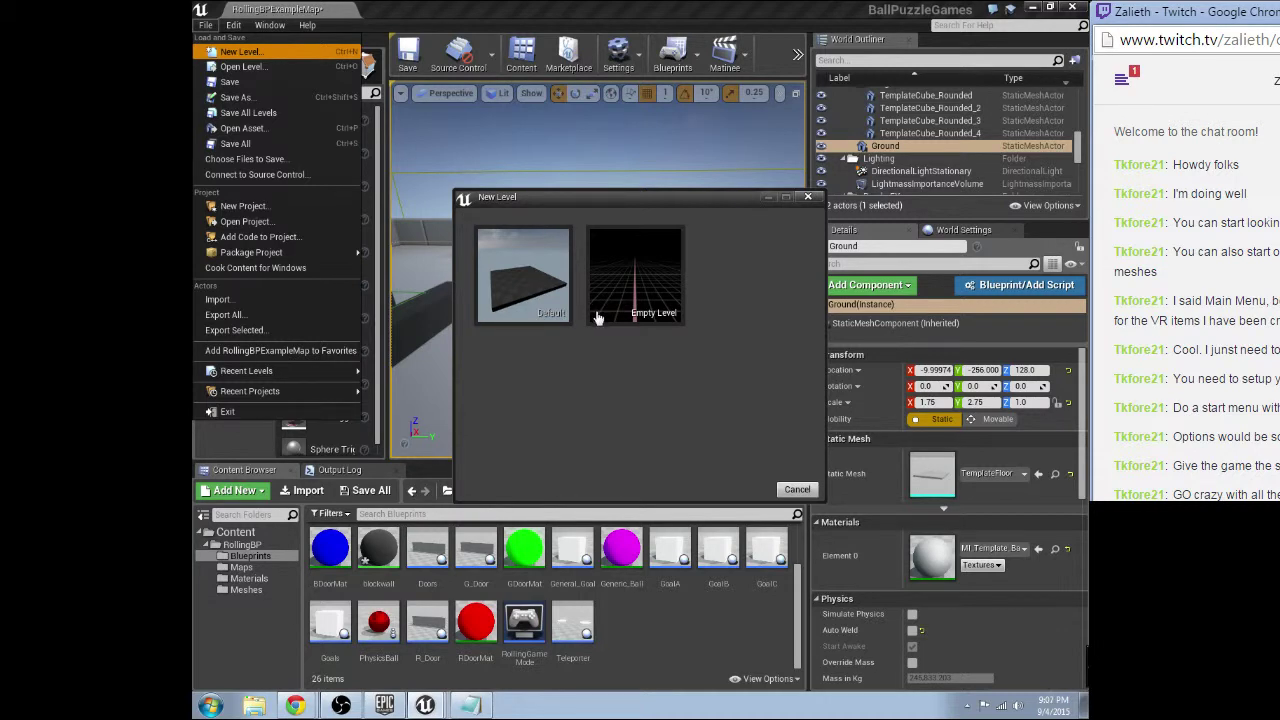
pyautogui.click(553, 310)
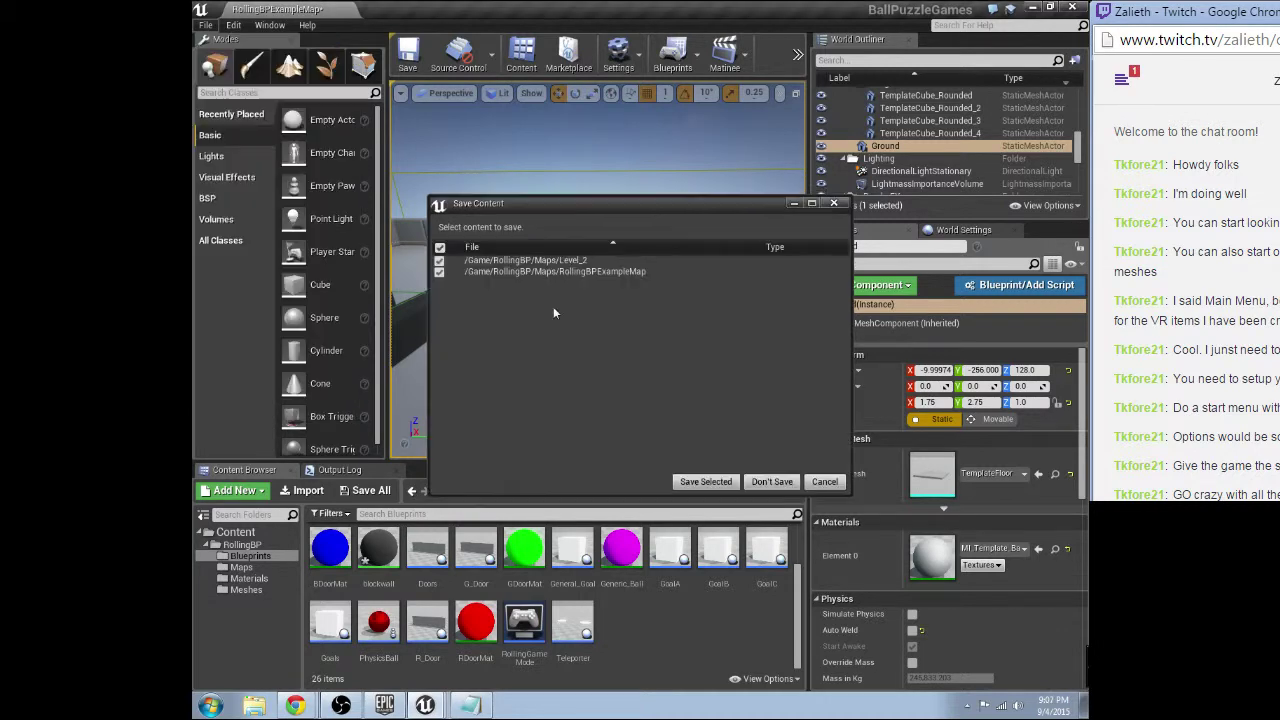
pyautogui.click(706, 482)
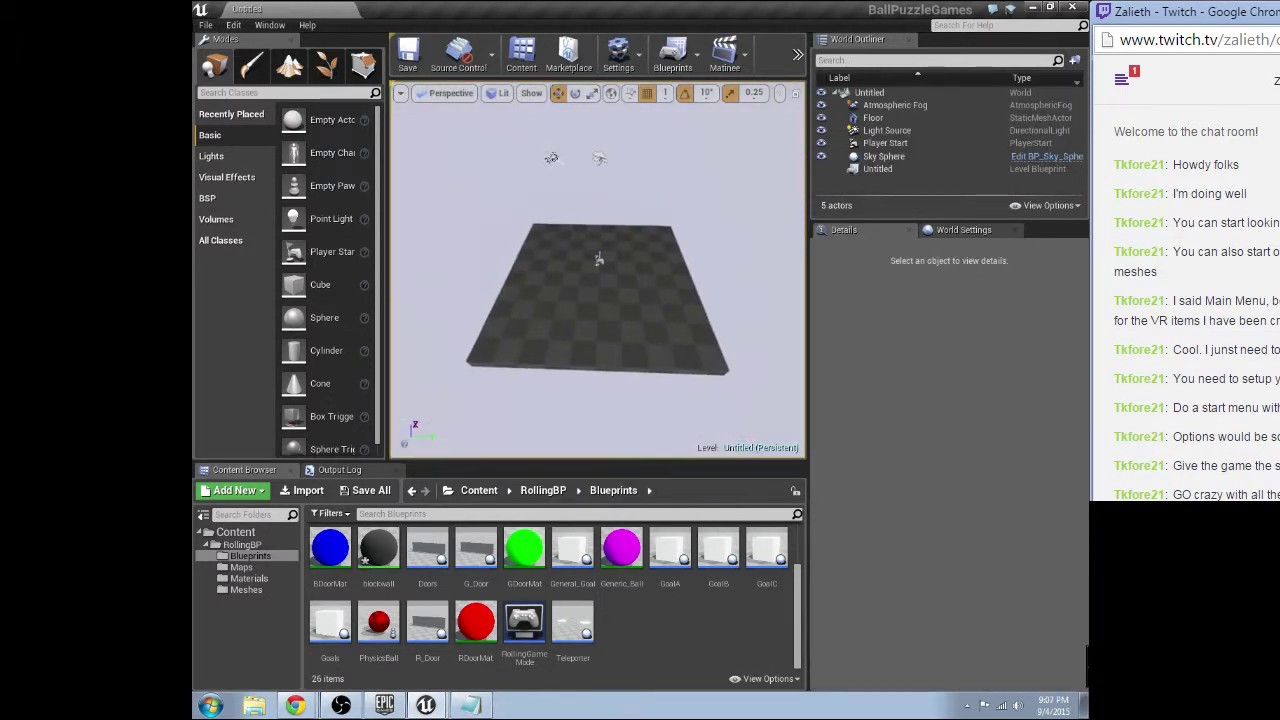
# Enlarge the new level's floor to a scale of 4.0 in X and 3.5 in Y.
pyautogui.click(598, 300)
pyautogui.moveTo(648, 277); pyautogui.dragTo(676, 274)
pyautogui.moveTo(625, 250); pyautogui.dragTo(420, 250, button='right')
pyautogui.moveTo(598, 254); pyautogui.dragTo(664, 254)
pyautogui.moveTo(640, 254); pyautogui.dragTo(800, 220, button='right')
pyautogui.moveTo(600, 260); pyautogui.dragTo(680, 350, button='right')
pyautogui.moveTo(495, 285); pyautogui.dragTo(466, 309, button='right')
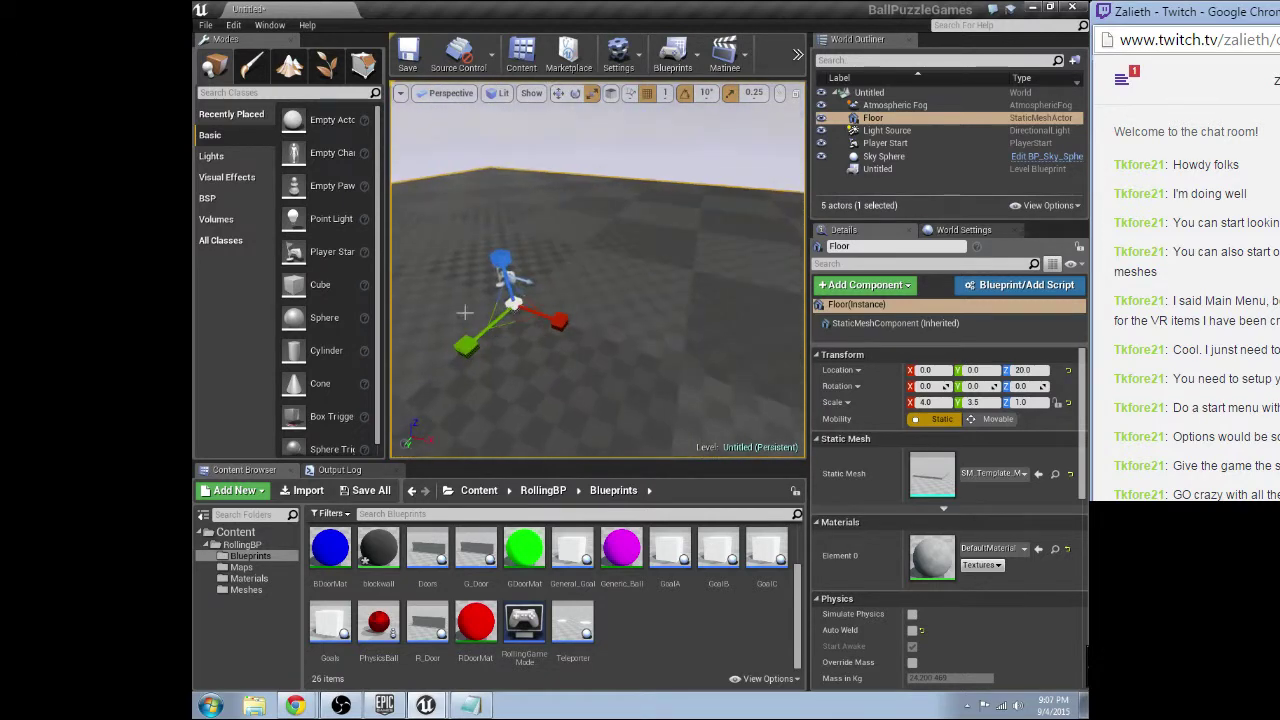
pyautogui.click(505, 280)
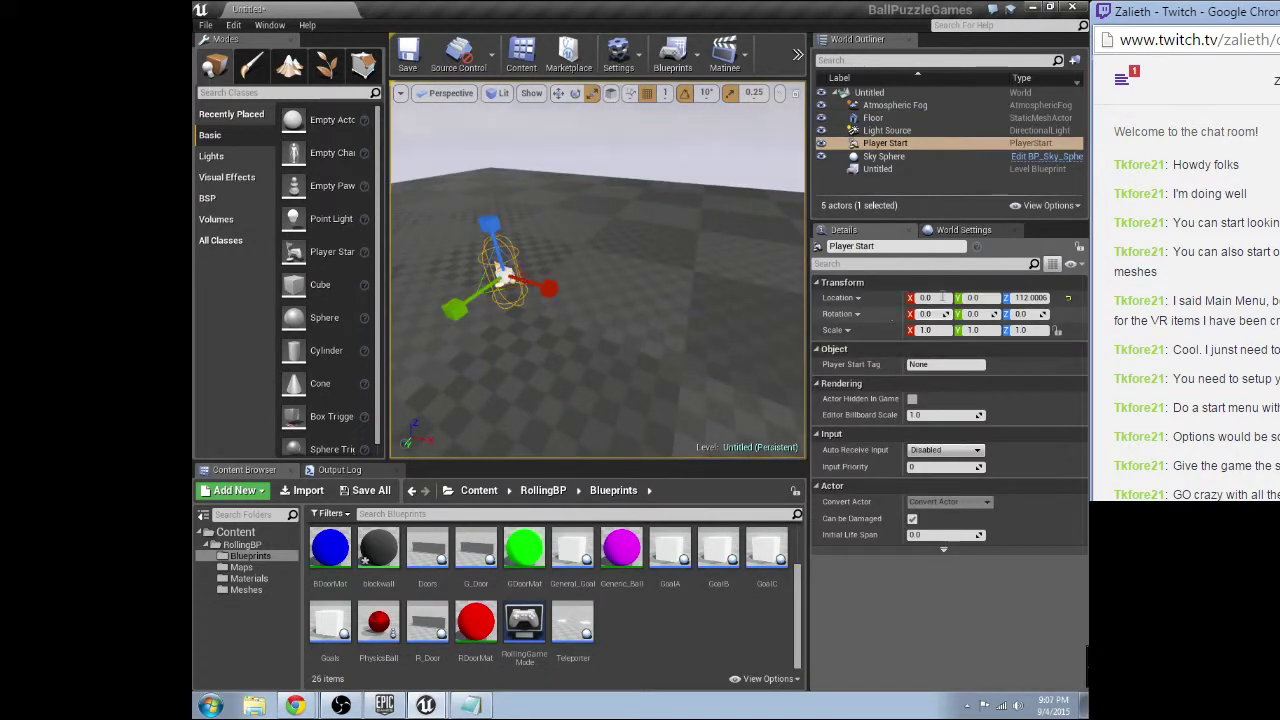
# Create a Pawn Blueprint class named StartMenuPawn in the Blueprints folder.
pyautogui.rightClick(613, 624)
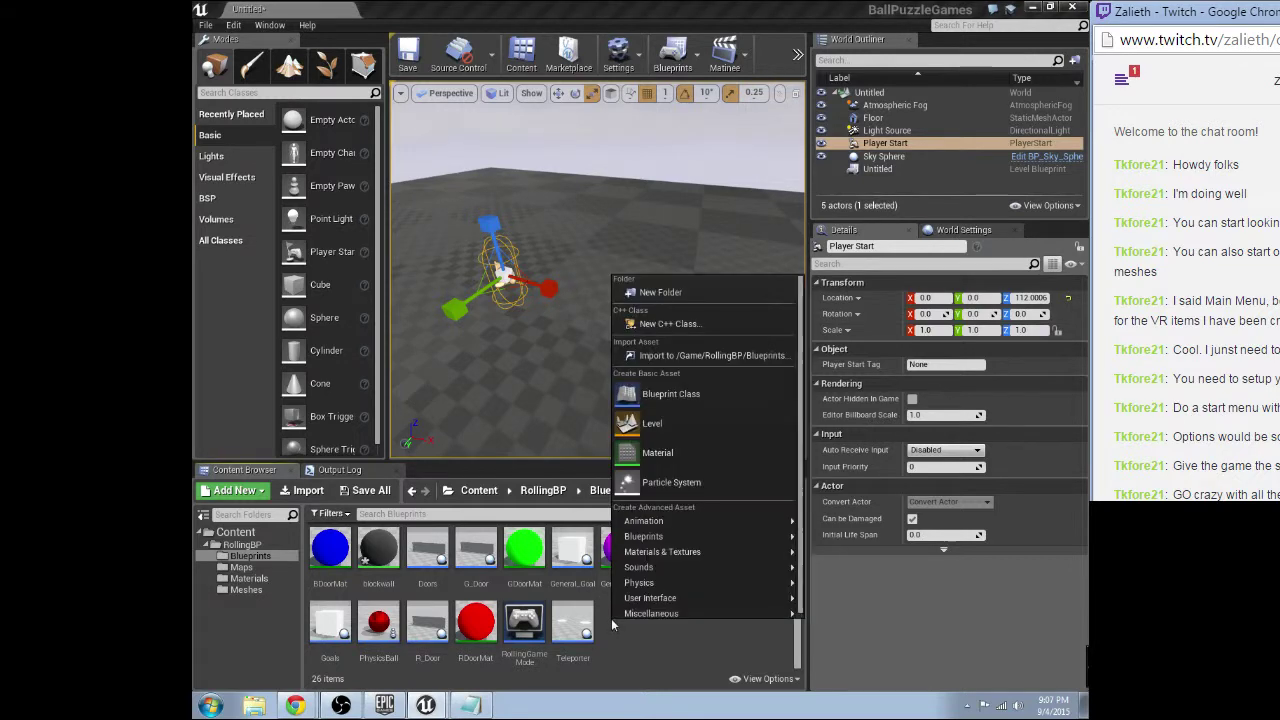
pyautogui.click(680, 400)
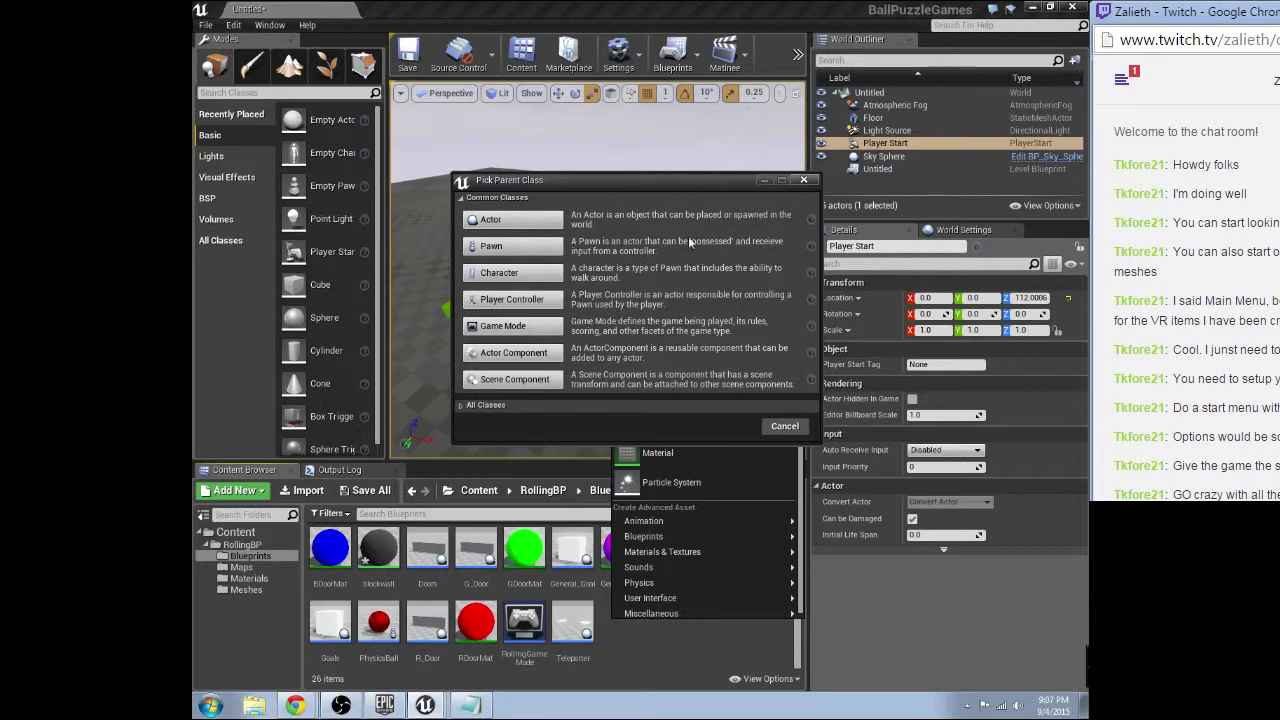
pyautogui.click(524, 254)
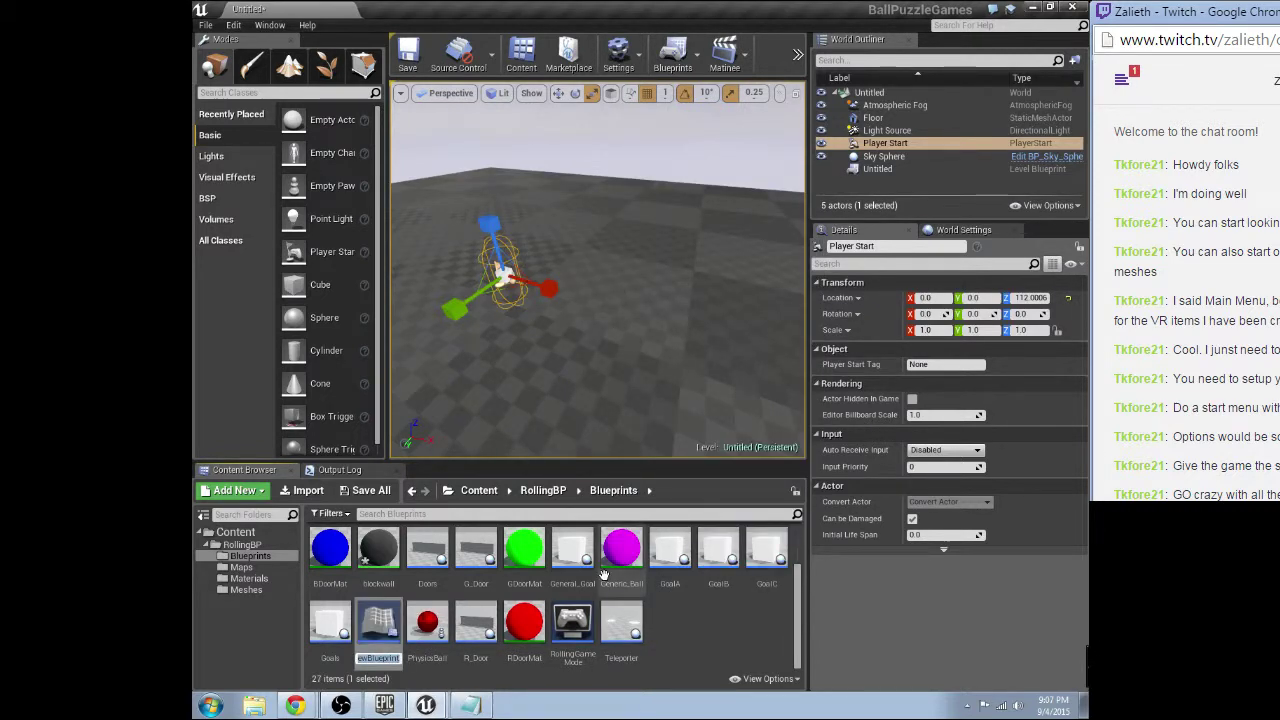
pyautogui.write('StartMenuPaw')
pyautogui.write('n')
pyautogui.press('Return')
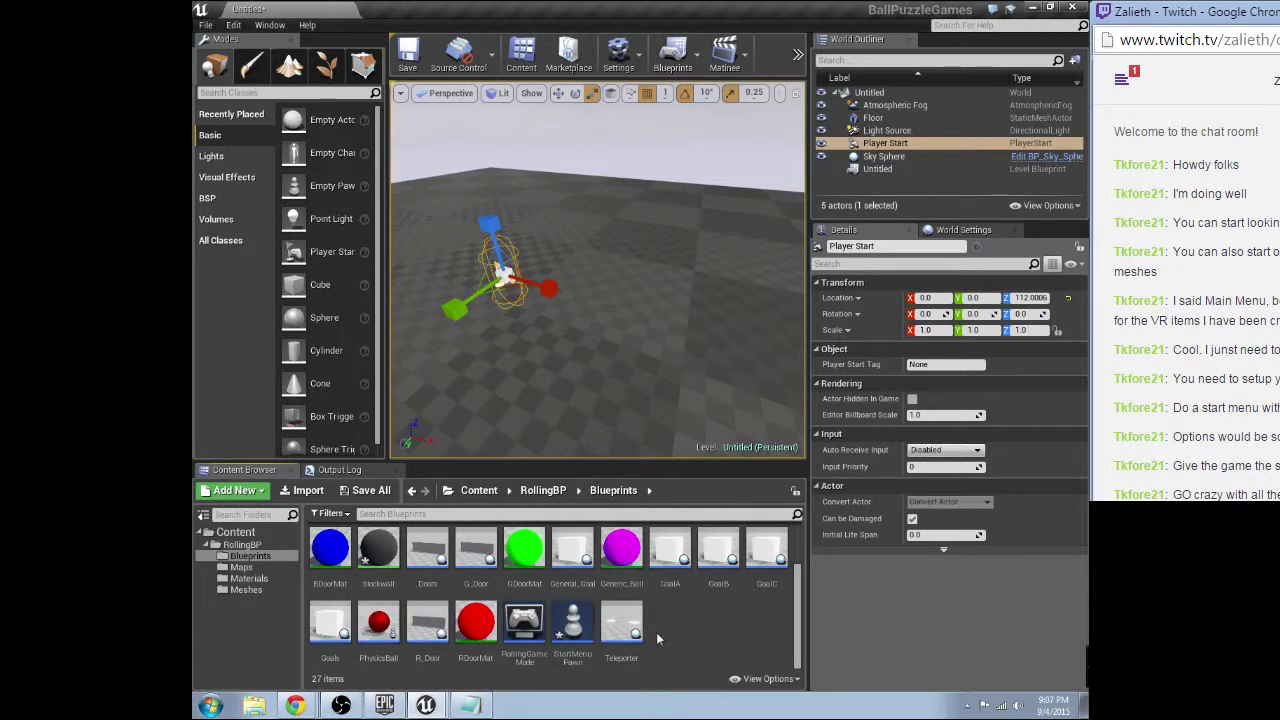
# Create a Player Controller Blueprint class named MenuController in the Blueprints folder.
pyautogui.rightClick(655, 638)
pyautogui.click(572, 628)
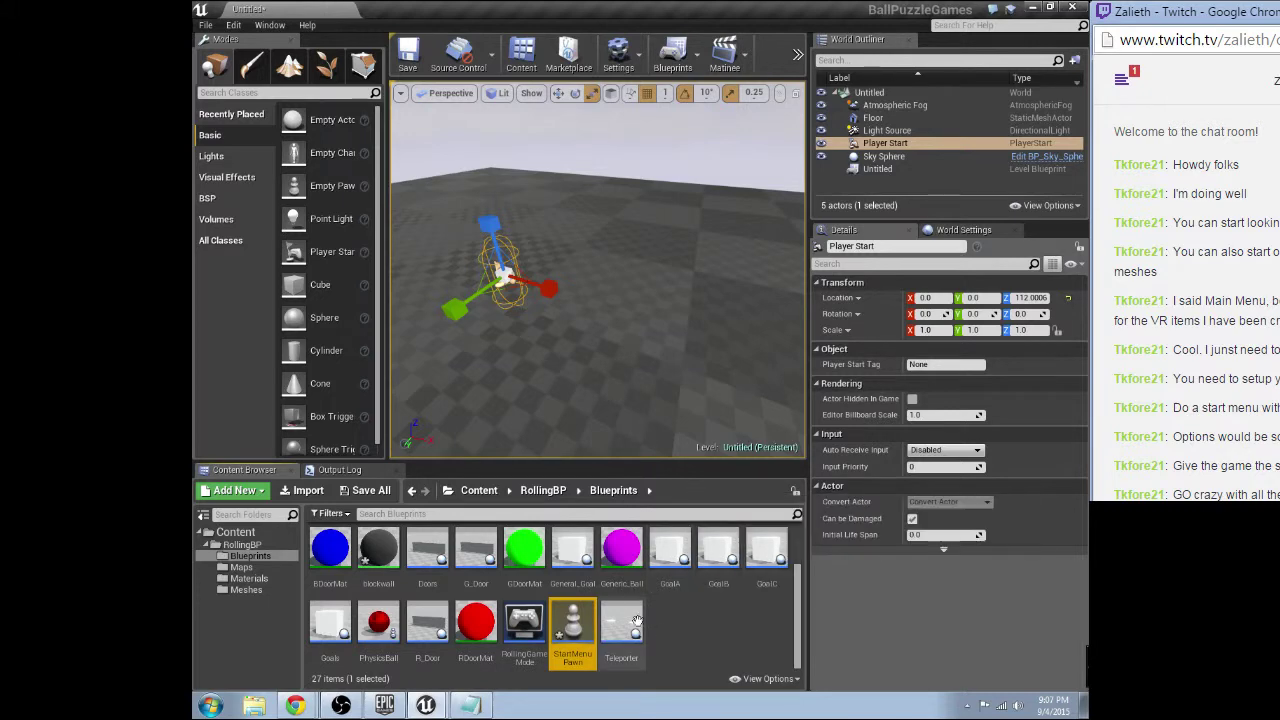
pyautogui.rightClick(663, 628)
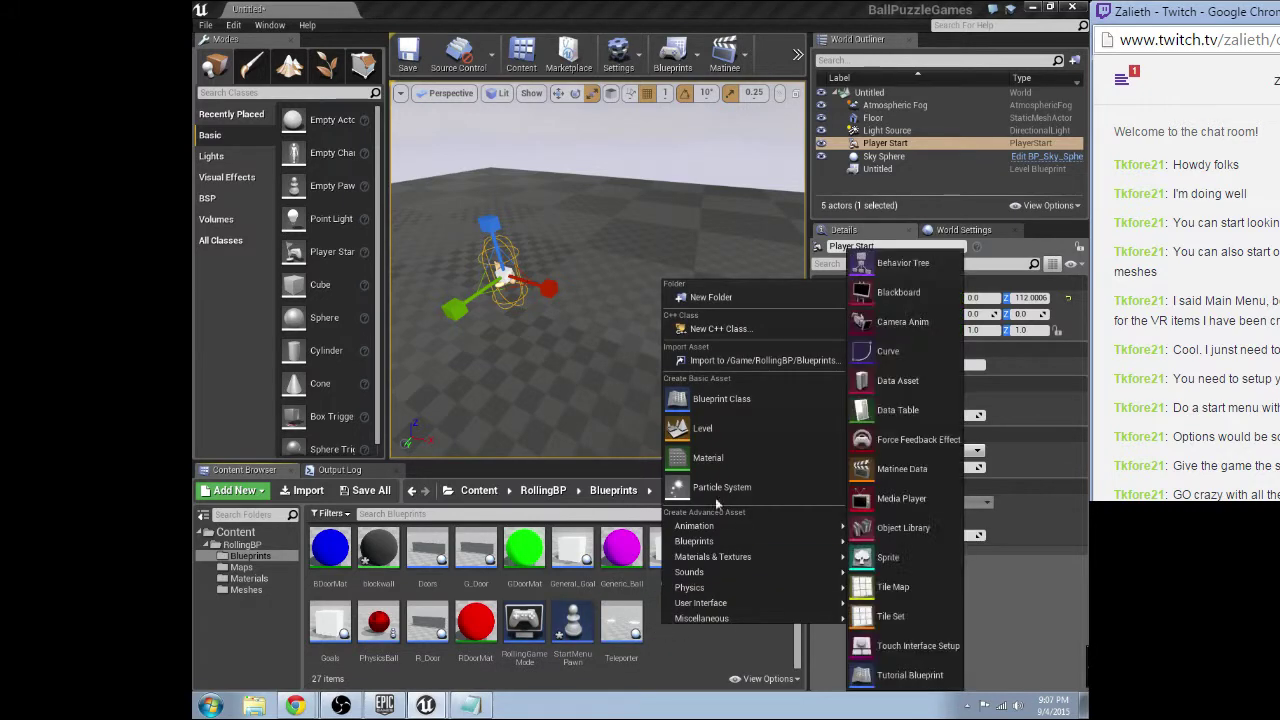
pyautogui.click(725, 399)
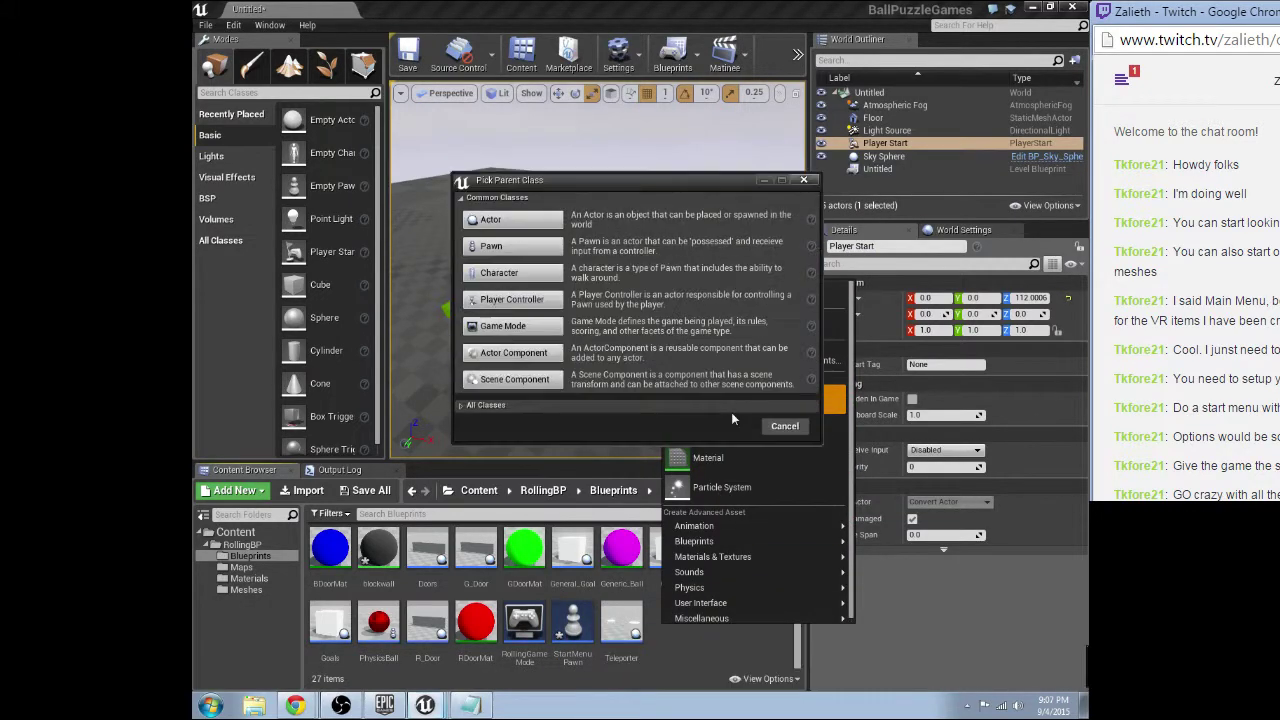
pyautogui.click(537, 298)
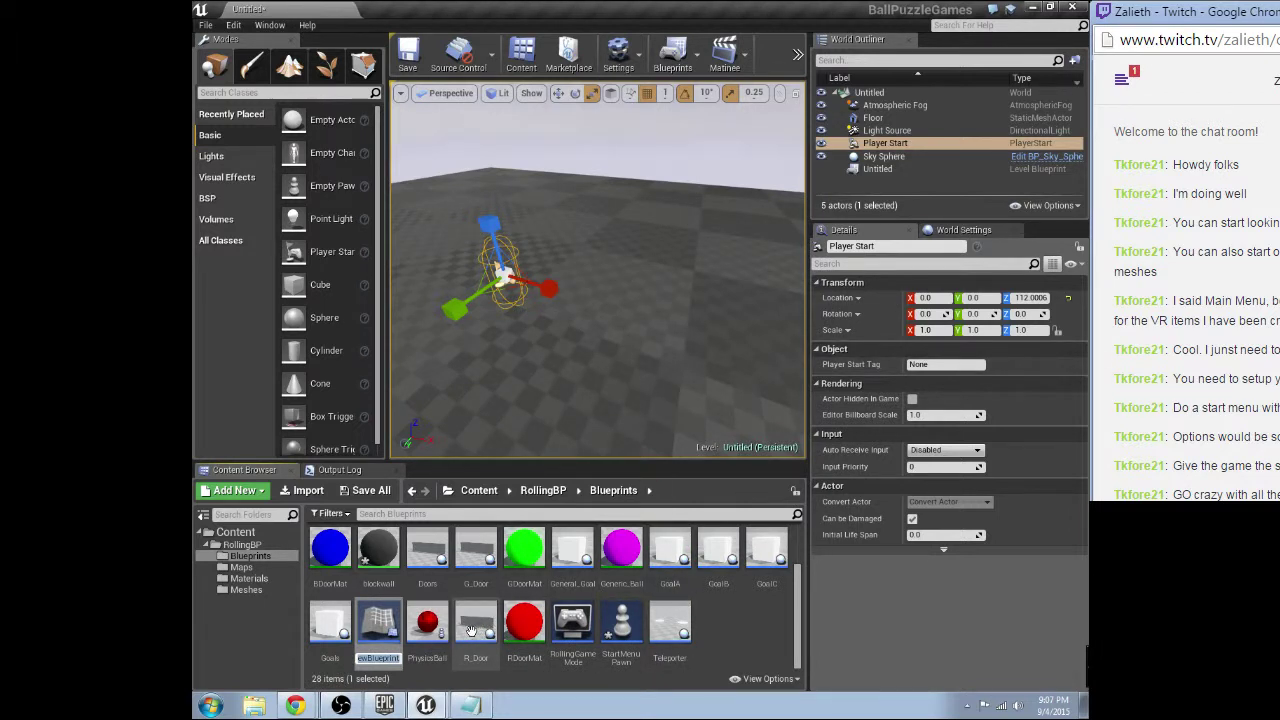
pyautogui.write('MenuContro')
pyautogui.write('ller')
pyautogui.press('Return')
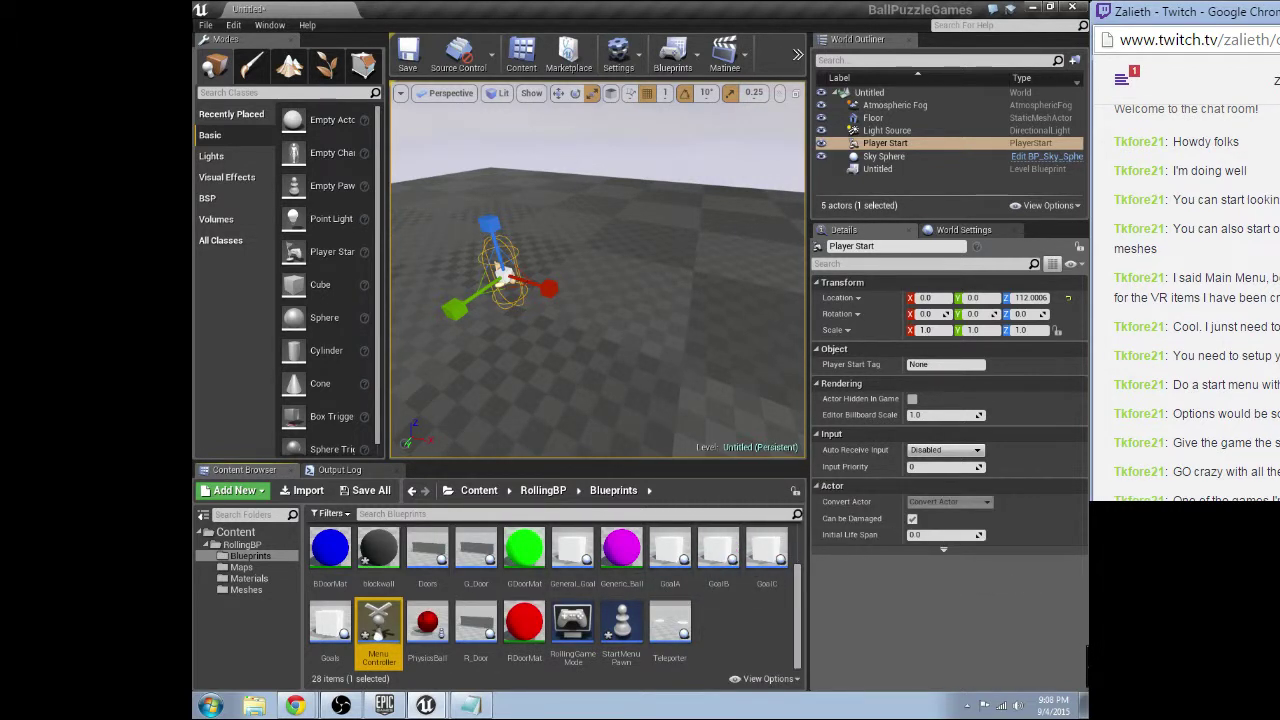
pyautogui.click(1219, 496)
pyautogui.moveTo(1219, 496); pyautogui.dragTo(1174, 471)
pyautogui.click(1204, 468)
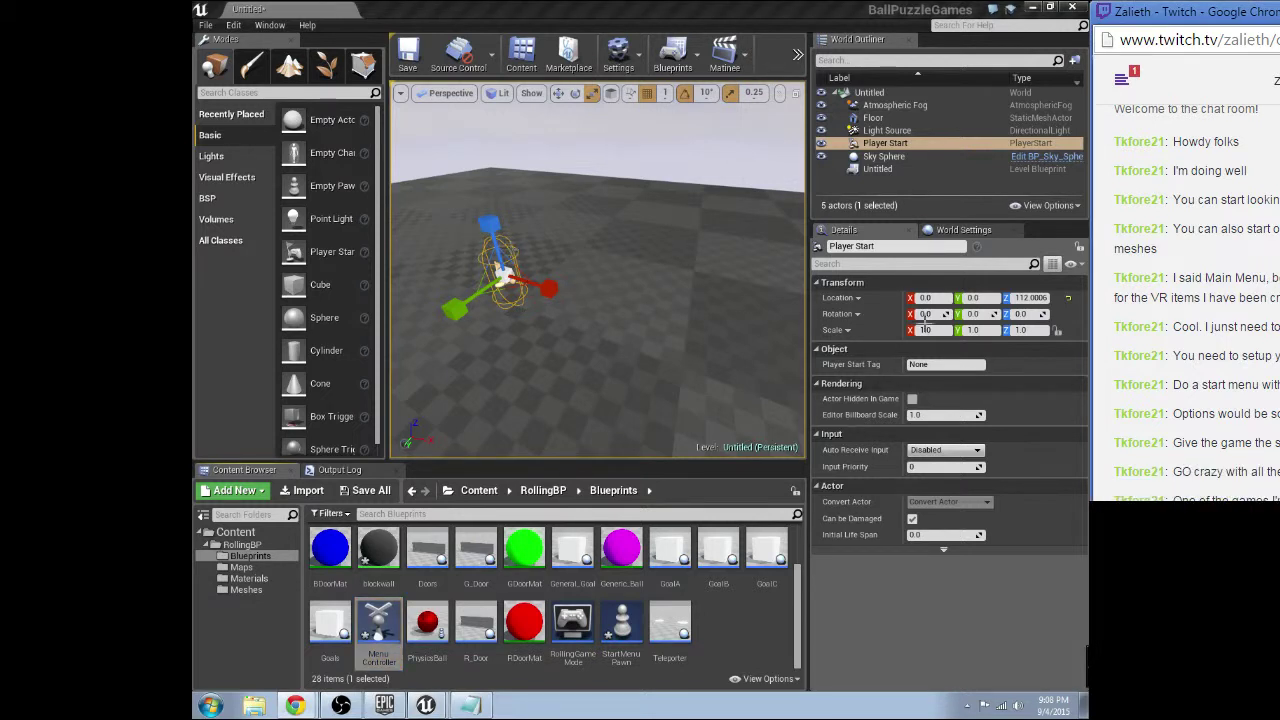
# Open the level's World Settings and review the available GameMode Override options.
pyautogui.click(963, 230)
pyautogui.click(953, 345)
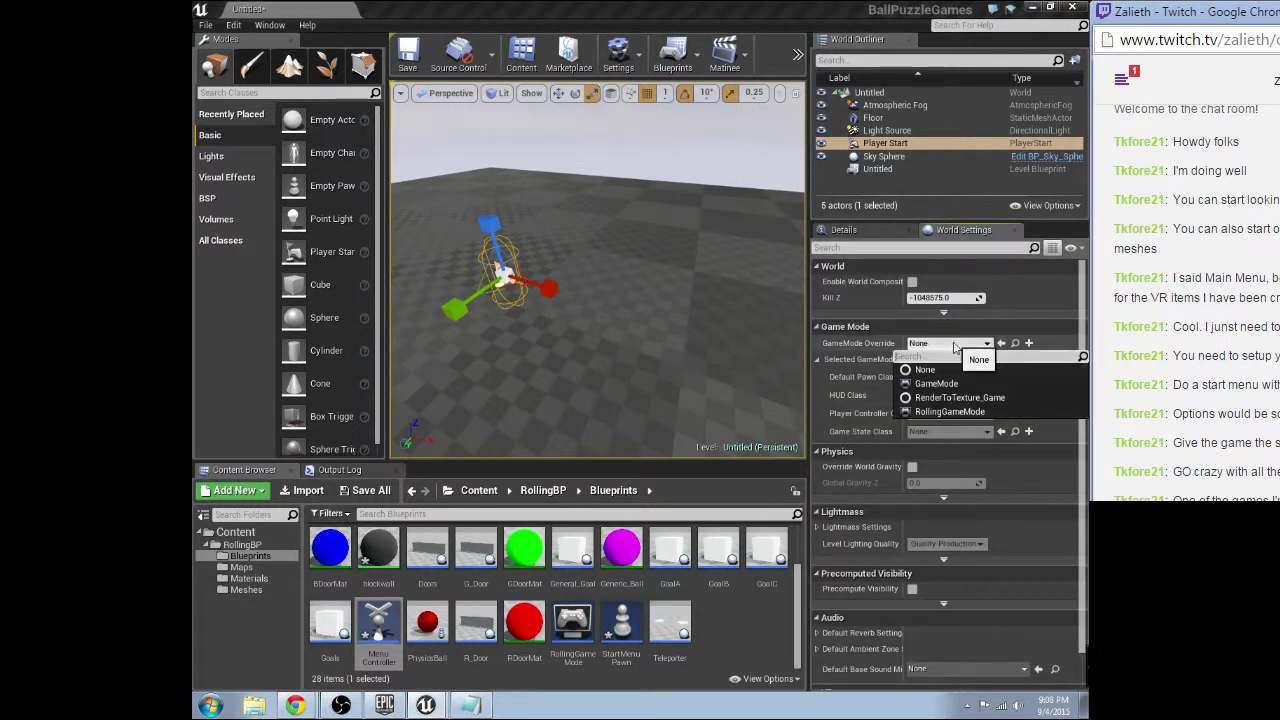
pyautogui.click(945, 348)
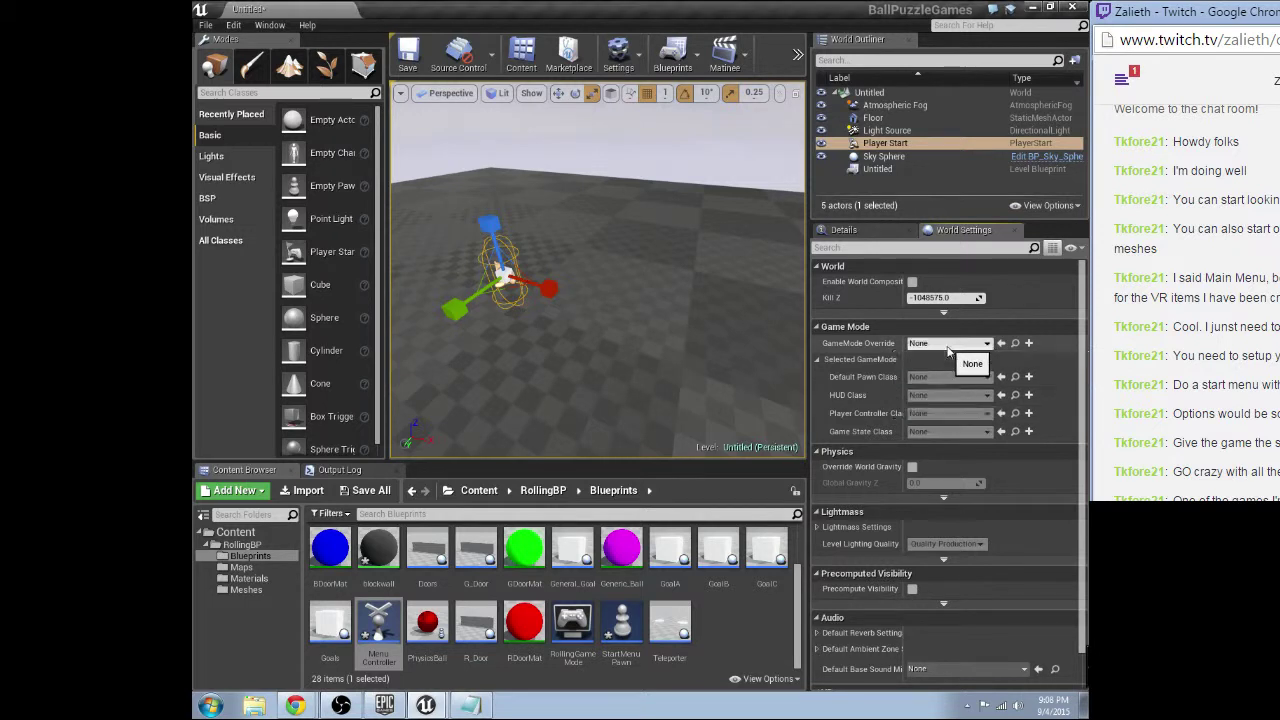
pyautogui.rightClick(716, 605)
pyautogui.click(702, 628)
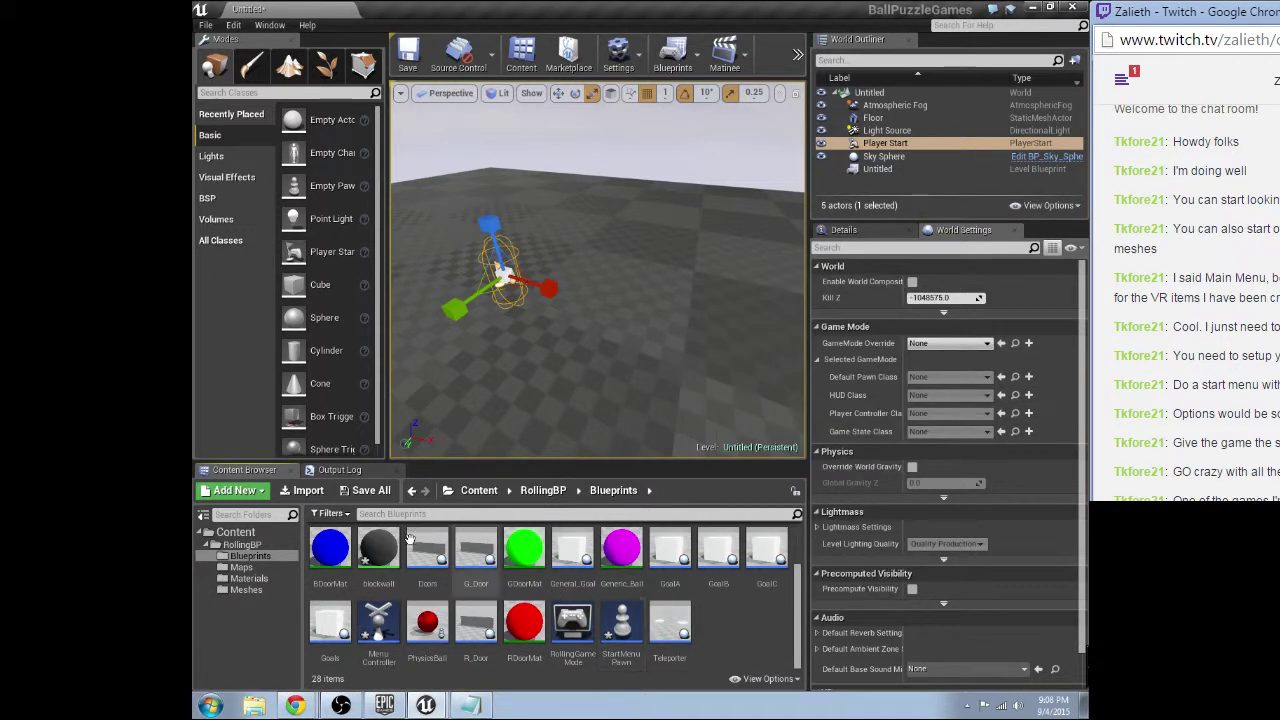
pyautogui.click(242, 567)
pyautogui.click(242, 545)
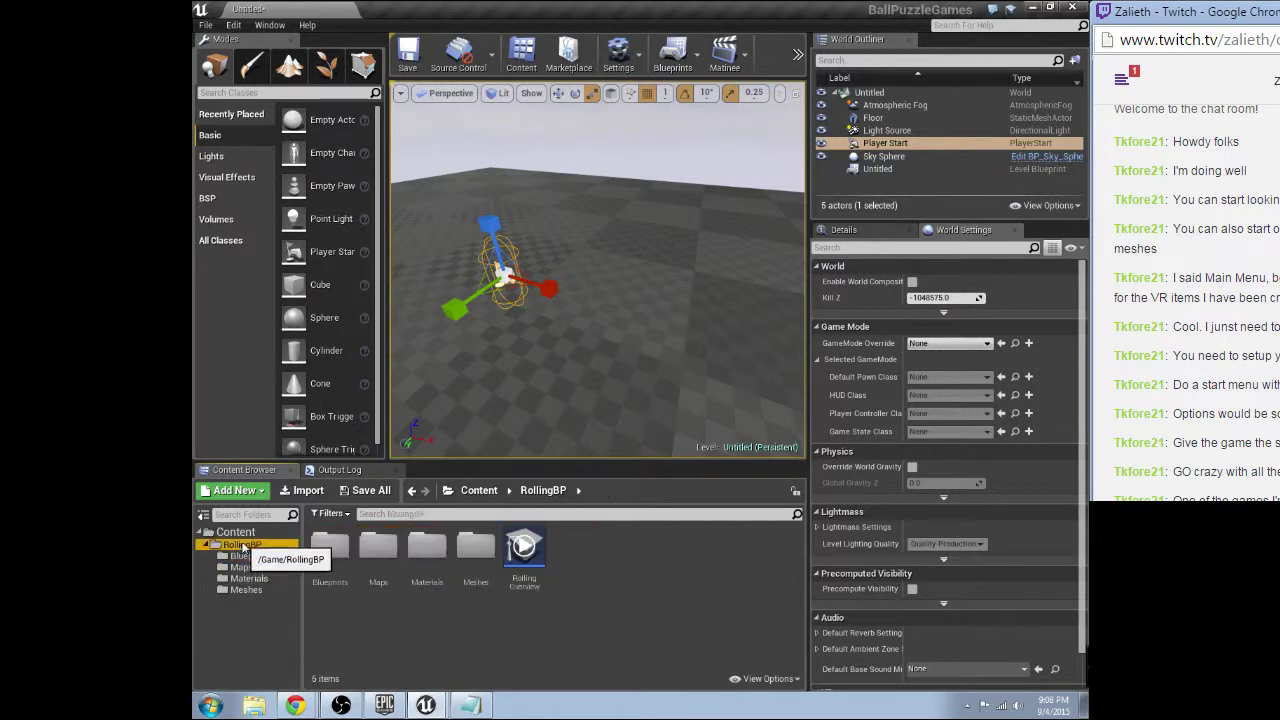
pyautogui.click(250, 534)
pyautogui.click(242, 545)
pyautogui.click(244, 556)
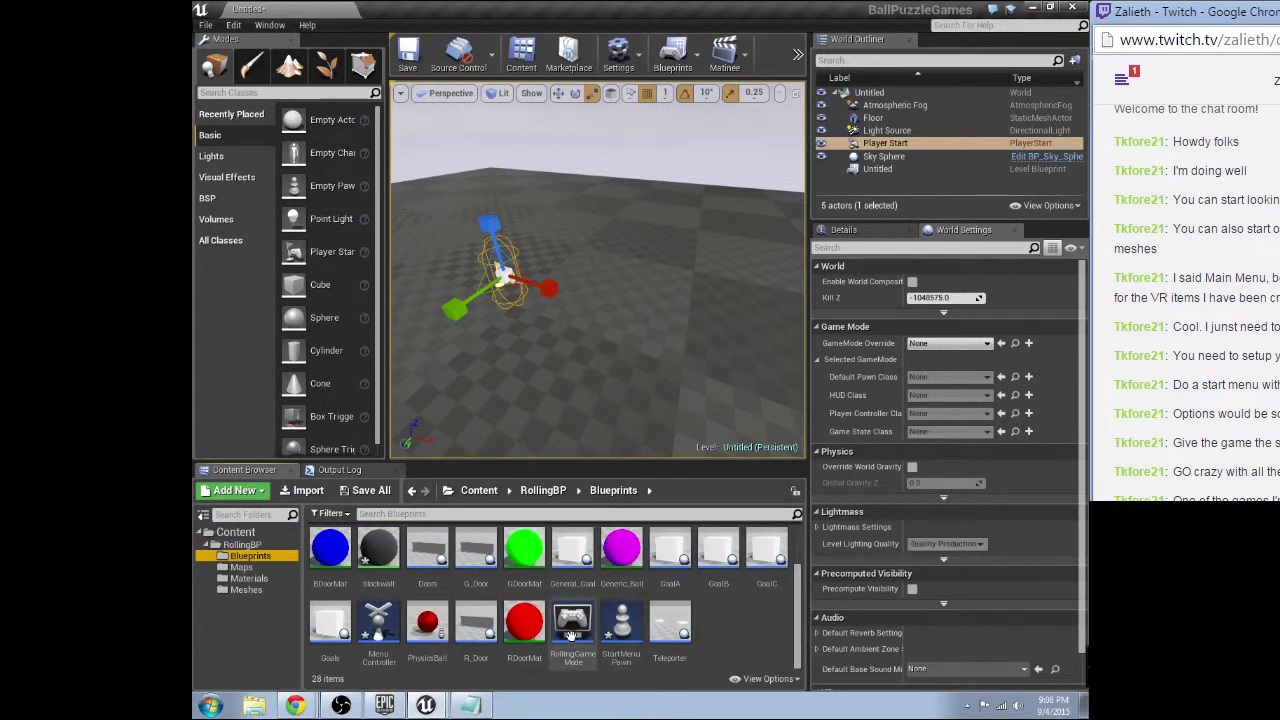
# Set the new level's GameMode Override to RollingGameMode.
pyautogui.click(970, 344)
pyautogui.click(950, 411)
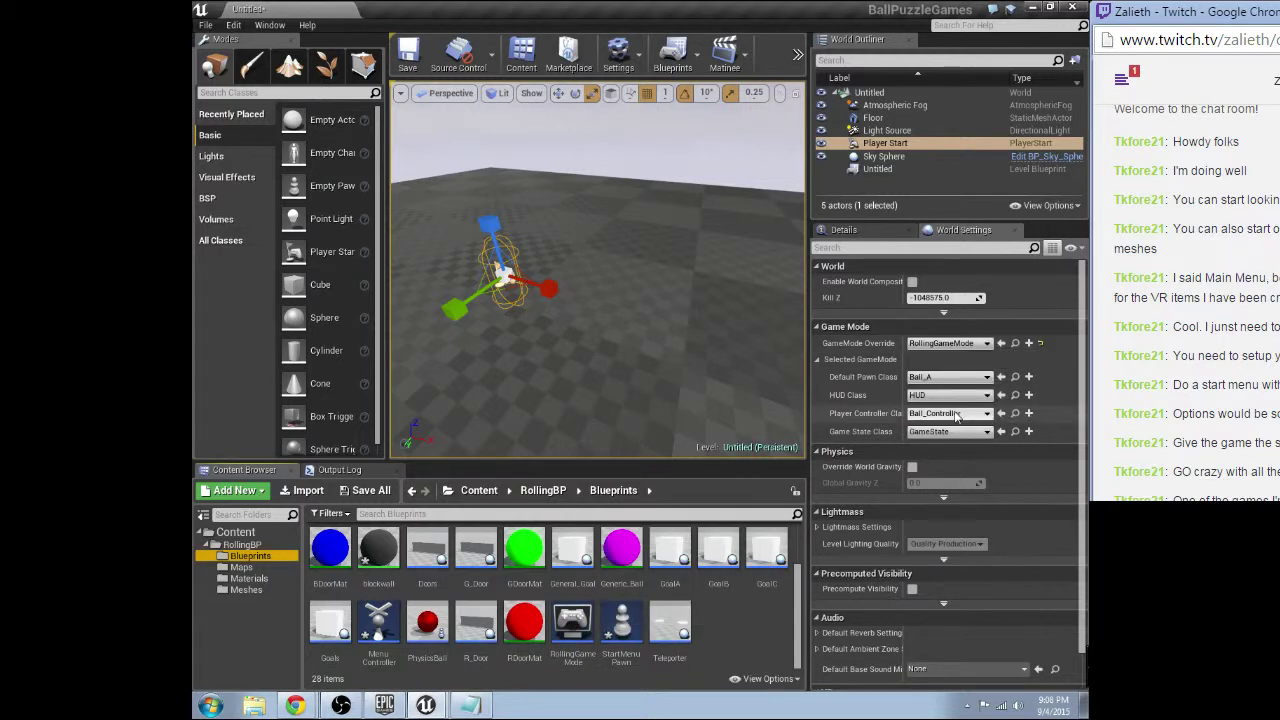
# Set the game mode's Default Pawn Class to StartMenuPawn and its Player Controller Class to MenuController.
pyautogui.click(970, 344)
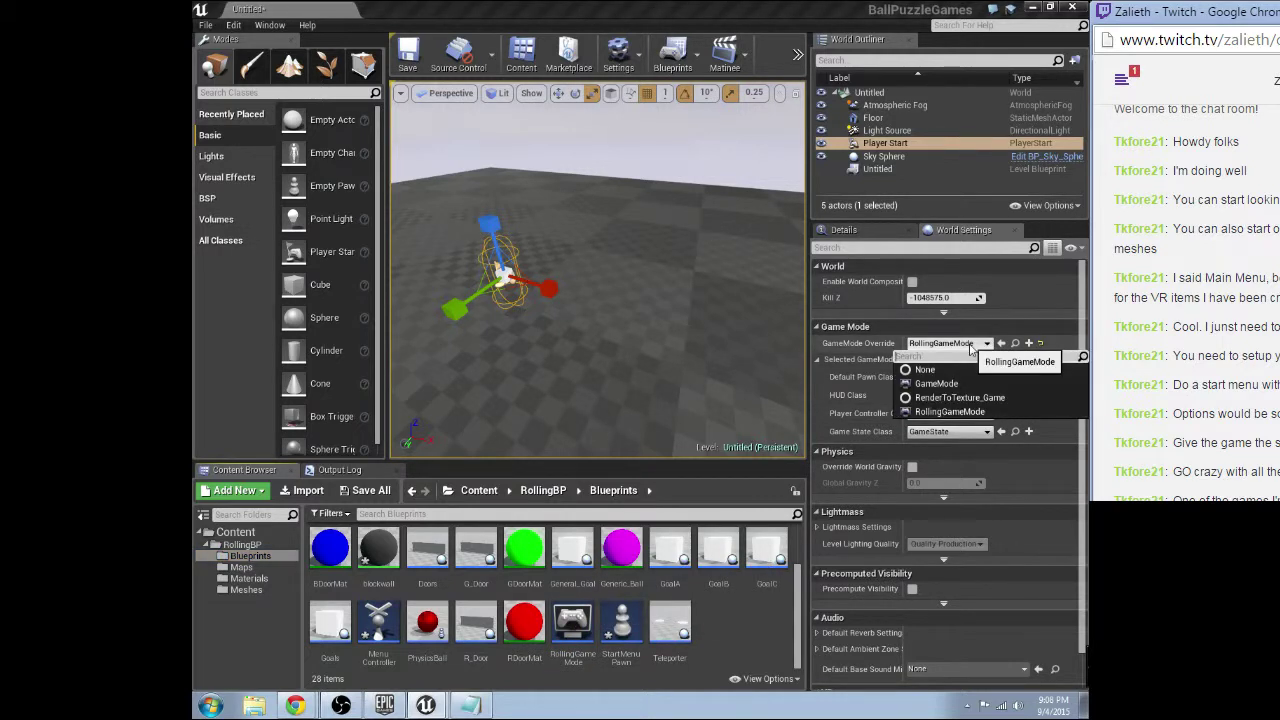
pyautogui.click(950, 377)
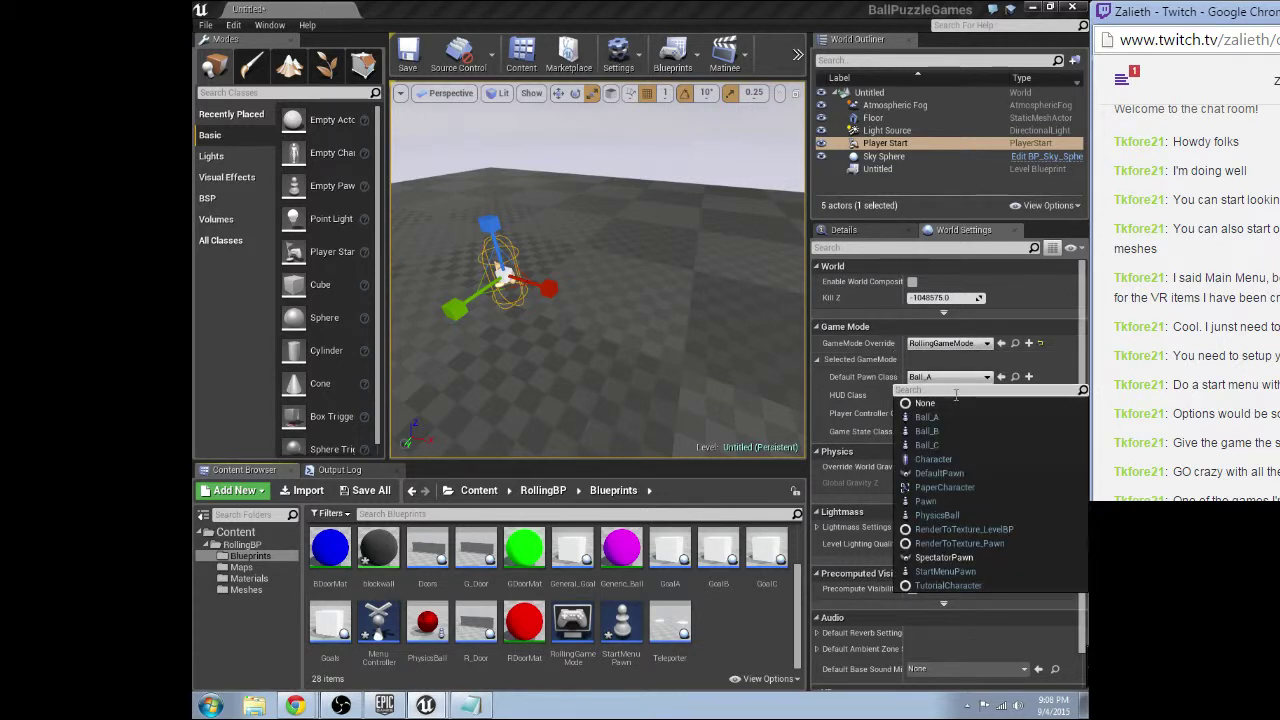
pyautogui.click(944, 571)
pyautogui.click(946, 413)
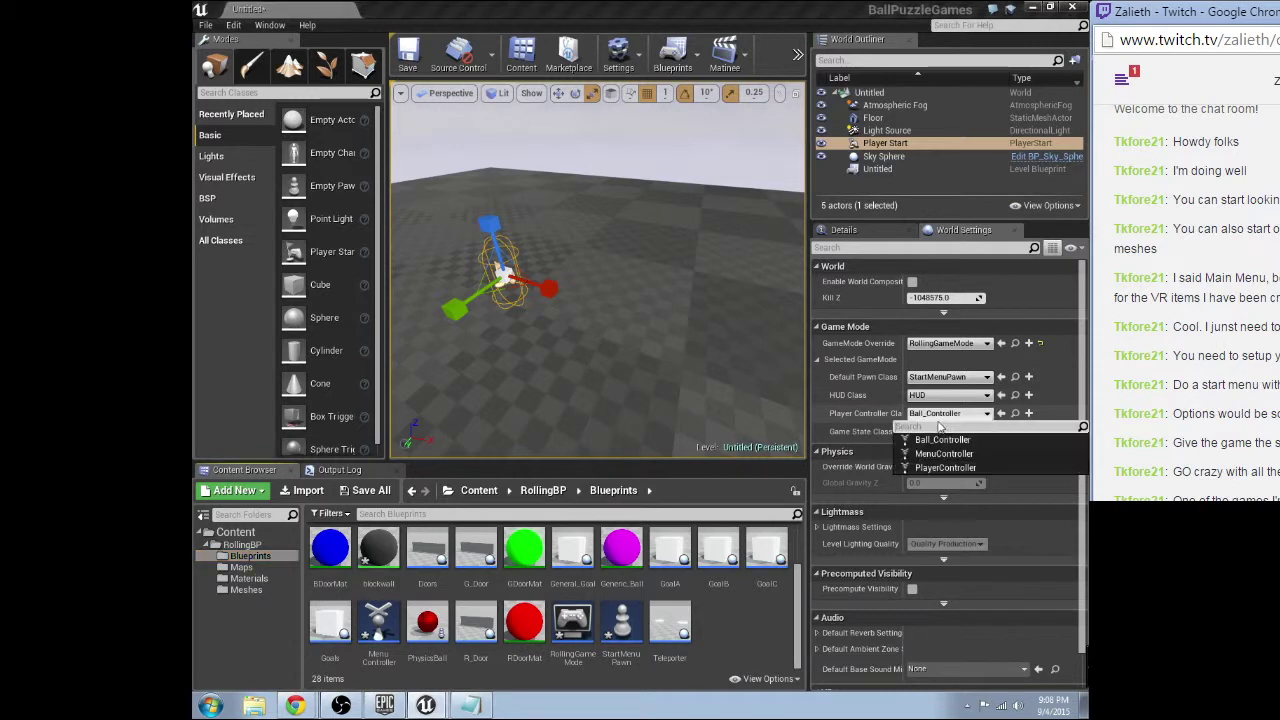
pyautogui.click(943, 453)
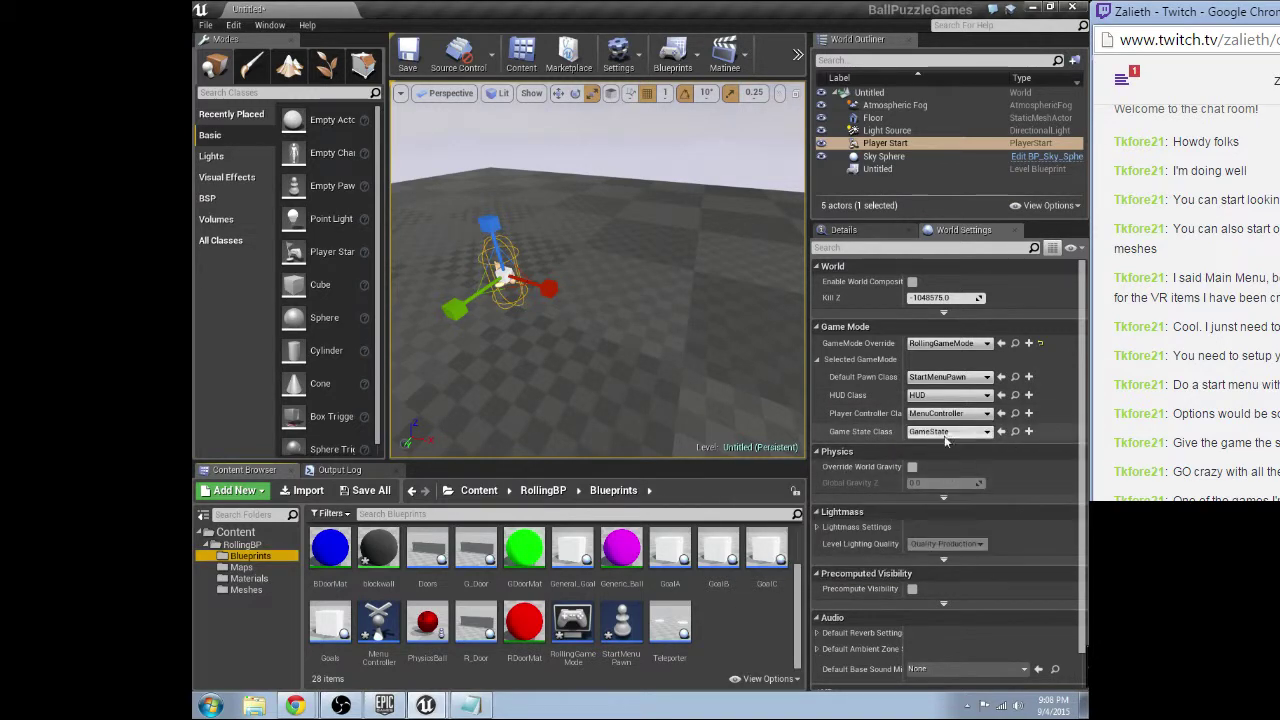
pyautogui.click(953, 402)
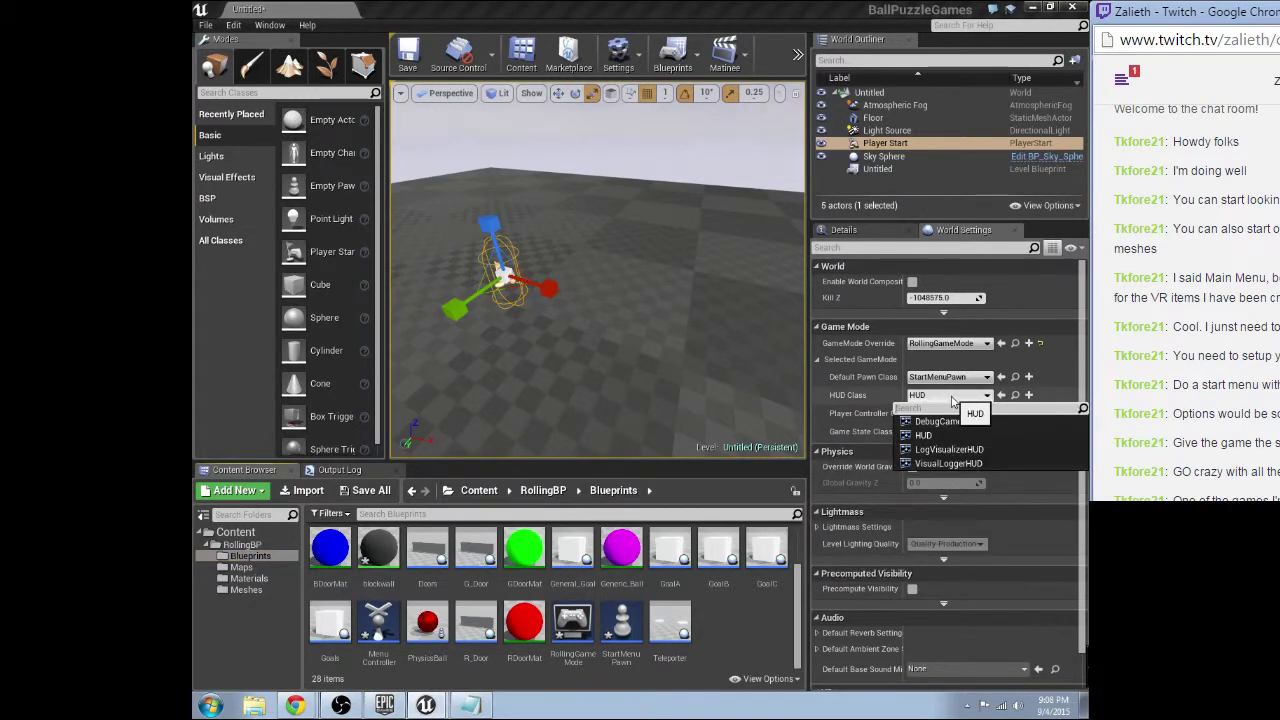
pyautogui.click(953, 402)
# Save the level as StartMenu in the Maps folder.
pyautogui.click(408, 54)
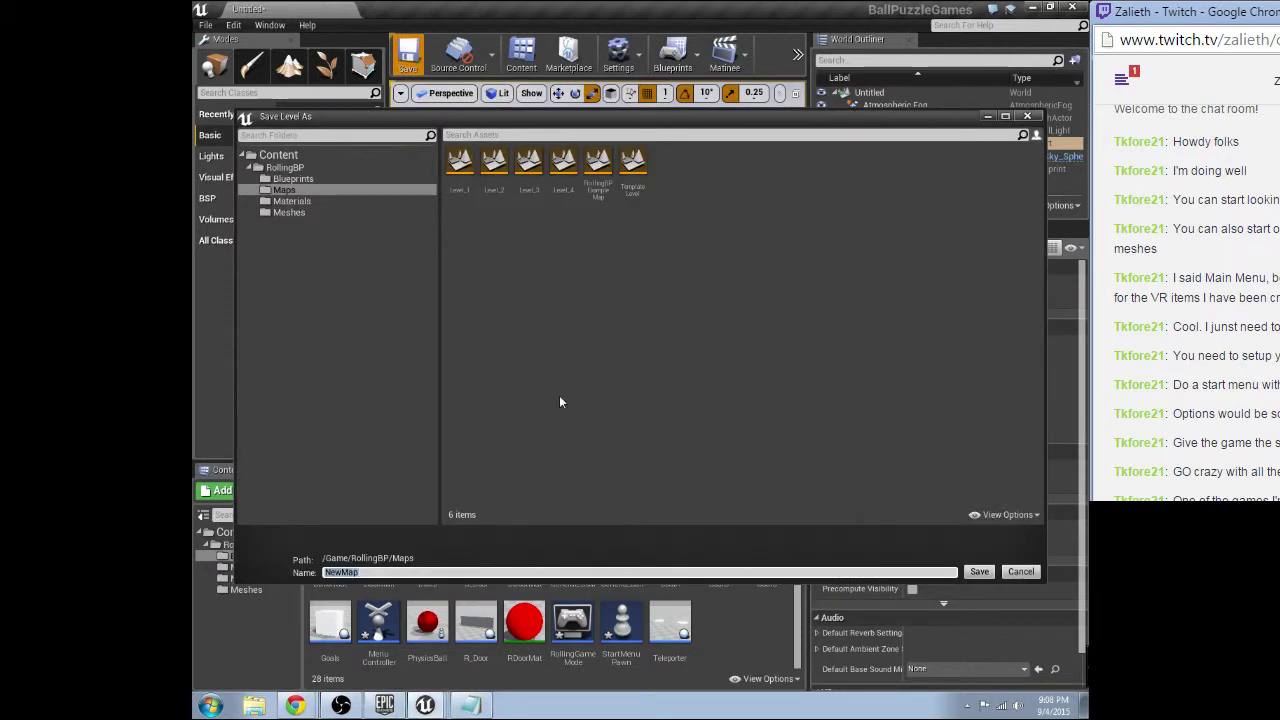
pyautogui.write('StartMenu')
pyautogui.press('Return')
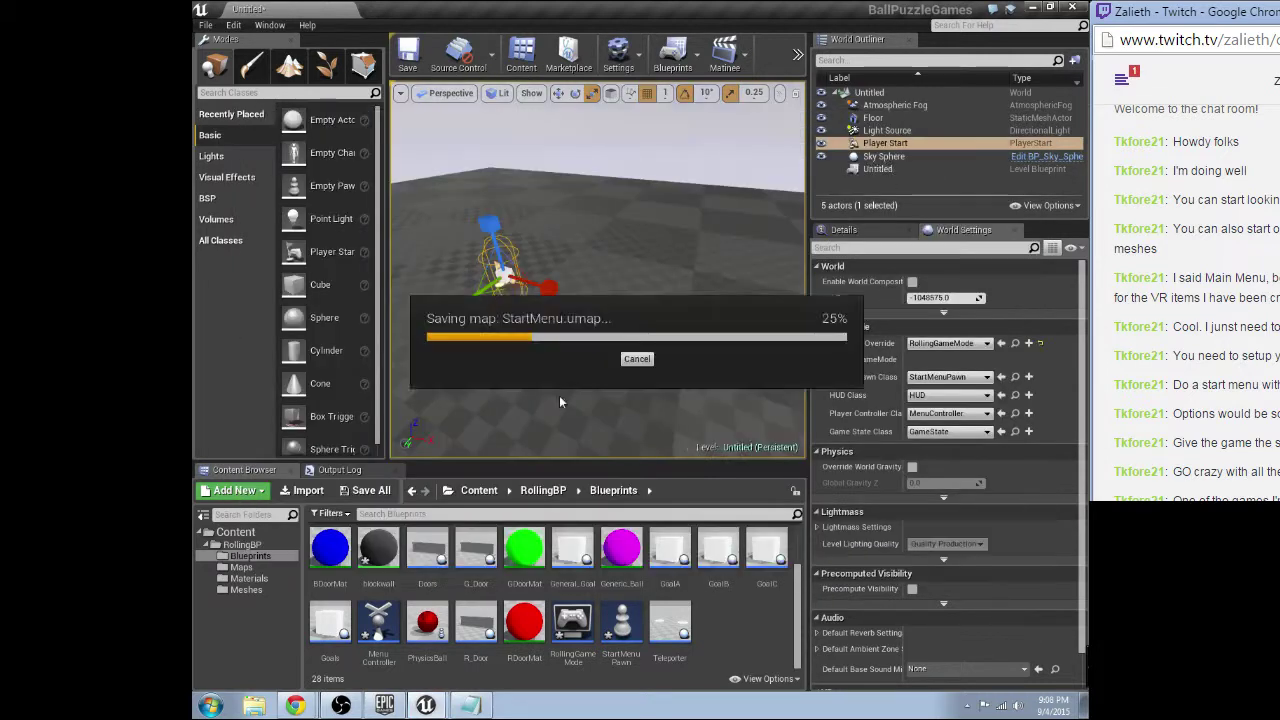
# Place a BSP box brush at the far end of the floor and scale it into a wide, tall wall.
pyautogui.moveTo(527, 323); pyautogui.dragTo(680, 280, button='right')
pyautogui.moveTo(407, 224); pyautogui.dragTo(554, 306, button='right')
pyautogui.click(207, 198)
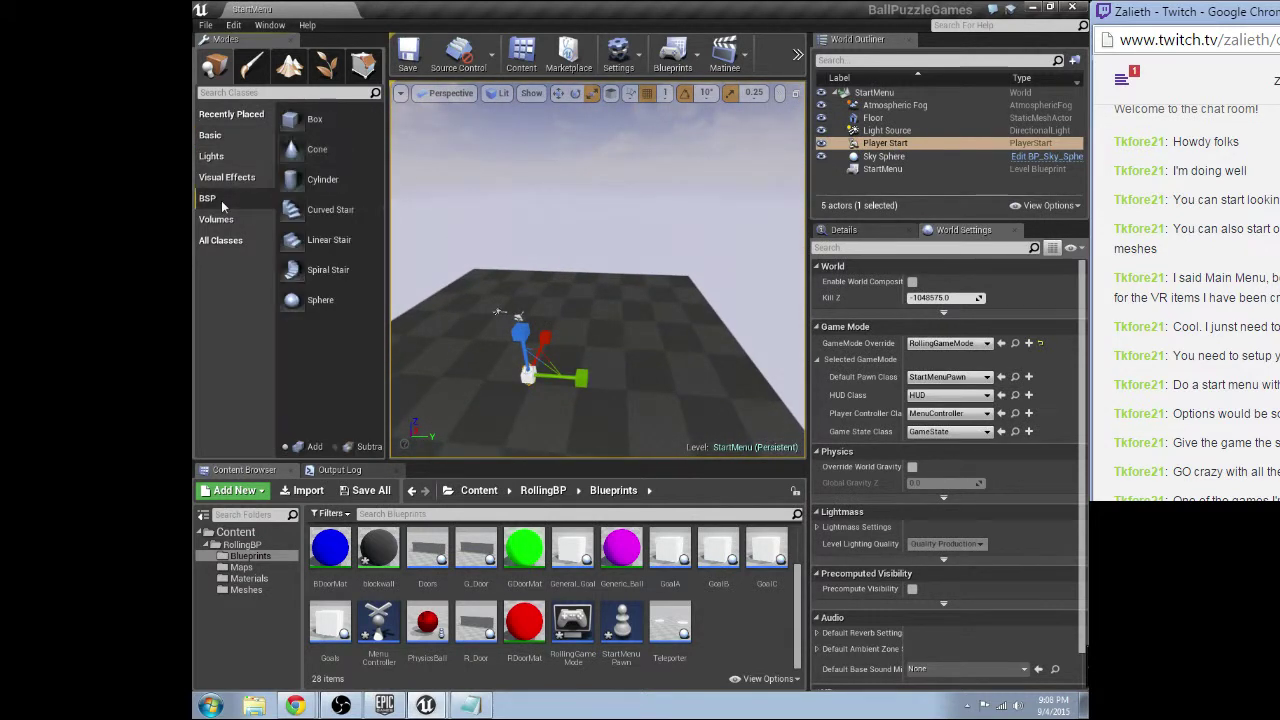
pyautogui.moveTo(300, 119)
pyautogui.mouseDown()
pyautogui.moveTo(500, 210)
pyautogui.moveTo(570, 290)
pyautogui.mouseUp()
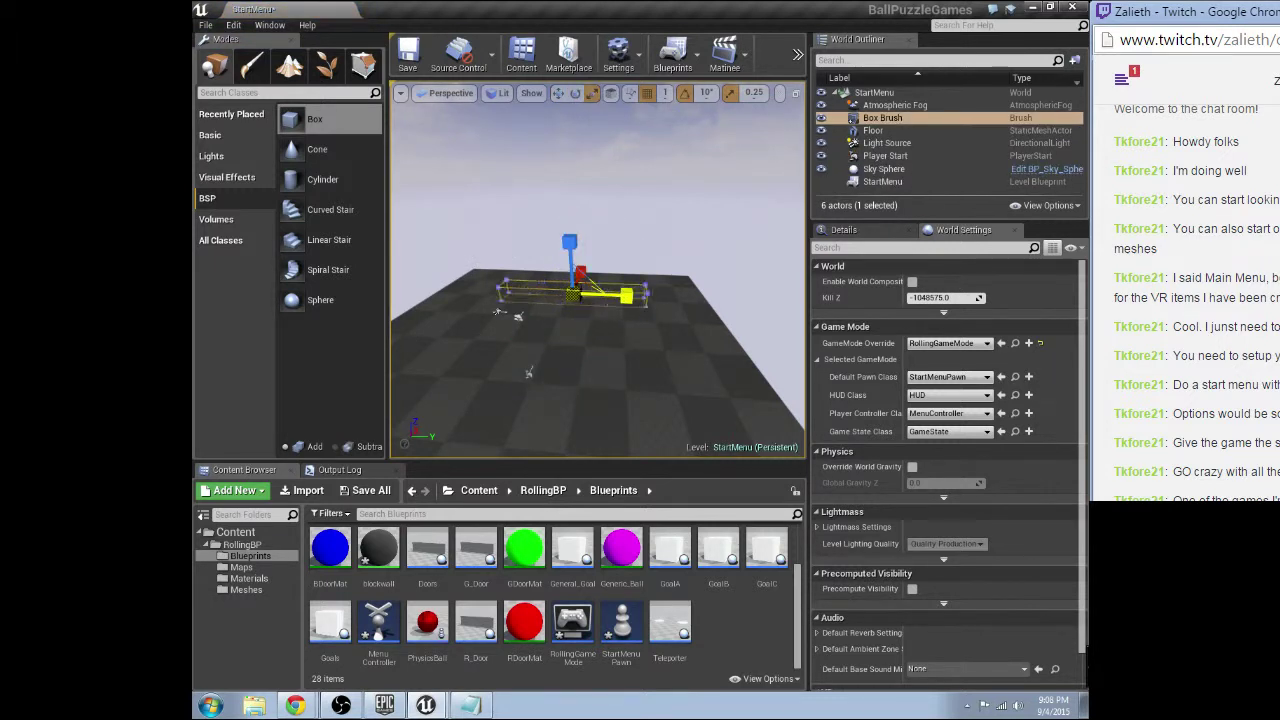
pyautogui.moveTo(626, 296); pyautogui.dragTo(626, 296)
pyautogui.moveTo(570, 243)
pyautogui.mouseDown()
pyautogui.moveTo(570, 215)
pyautogui.moveTo(569, 241)
pyautogui.mouseUp()
# Play the level in the viewport to check the start view towards the wall, and end the preview.
pyautogui.click(797, 55)
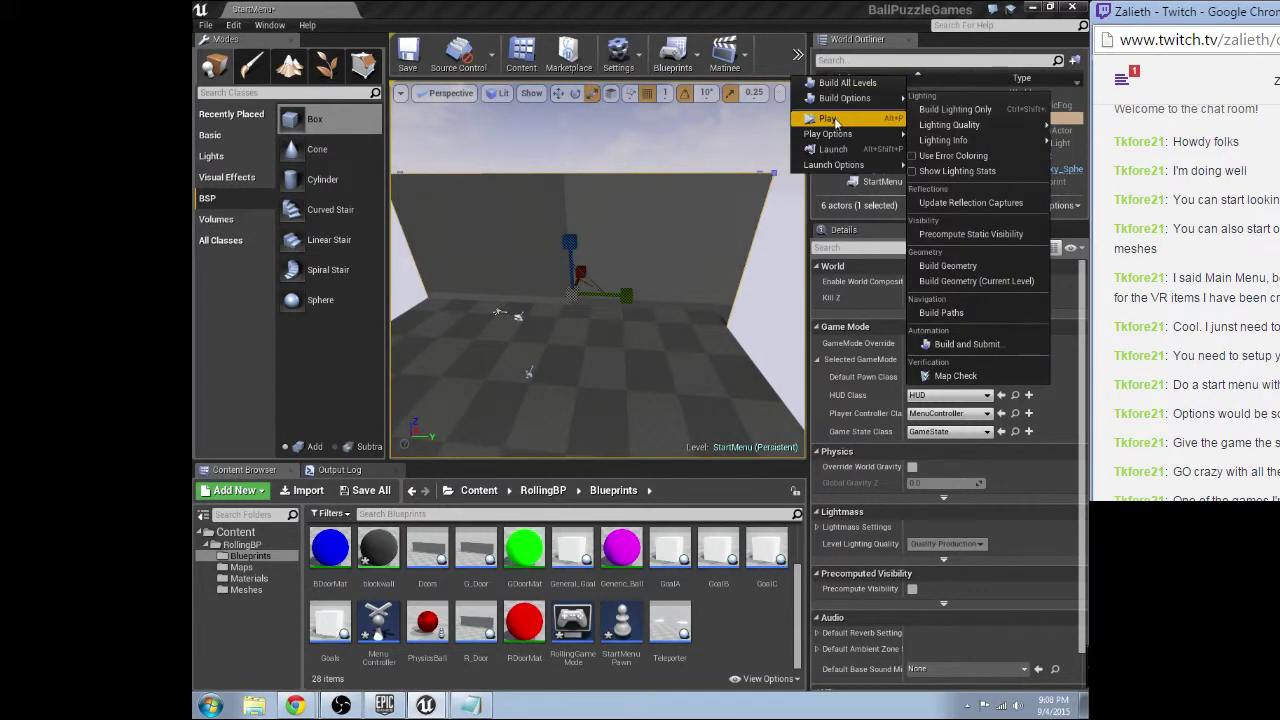
pyautogui.click(835, 118)
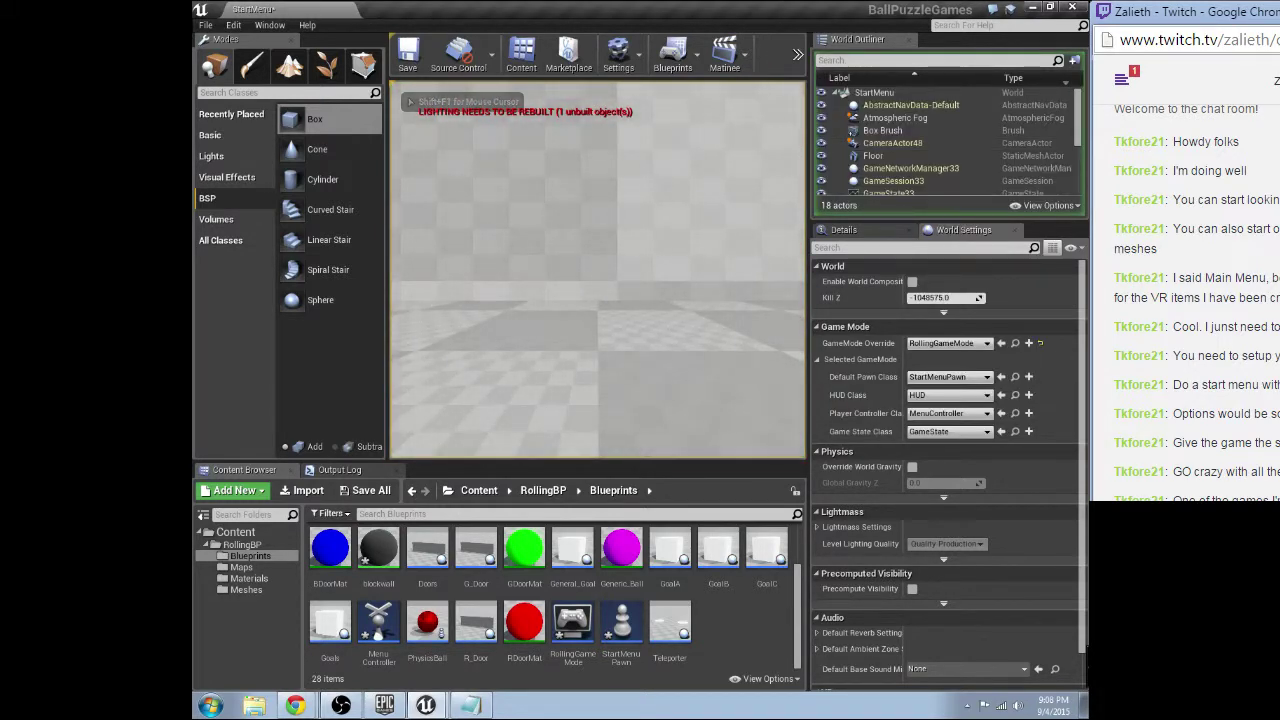
pyautogui.press('Escape')
# Raise the Player Start well above the floor and preview the level from the new height.
pyautogui.moveTo(536, 262); pyautogui.dragTo(686, 312, button='right')
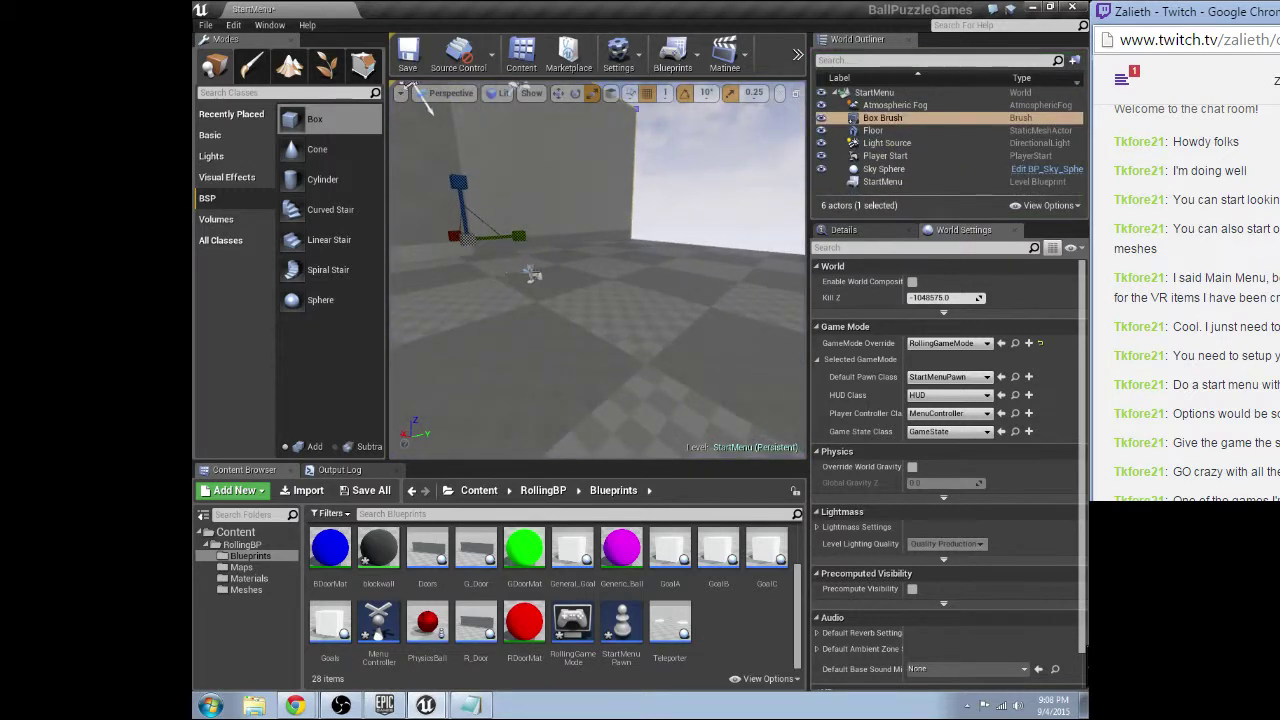
pyautogui.click(536, 262)
pyautogui.moveTo(535, 230); pyautogui.dragTo(527, 124)
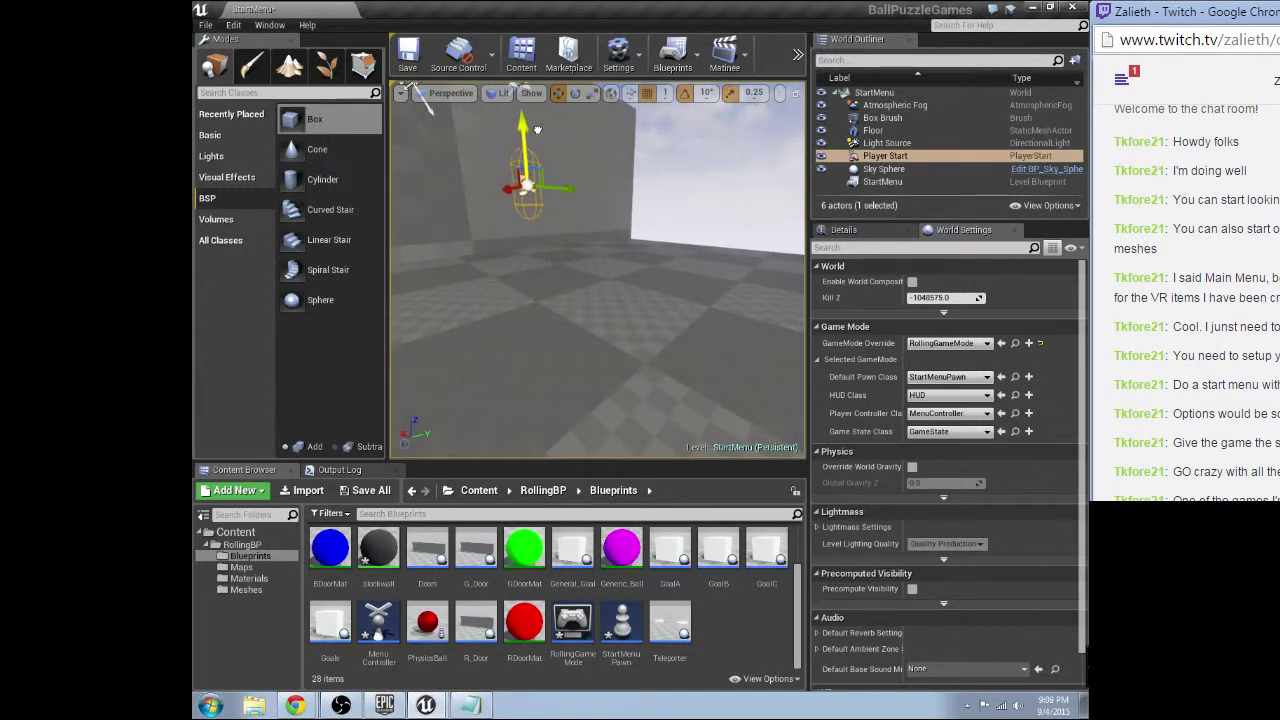
pyautogui.click(797, 55)
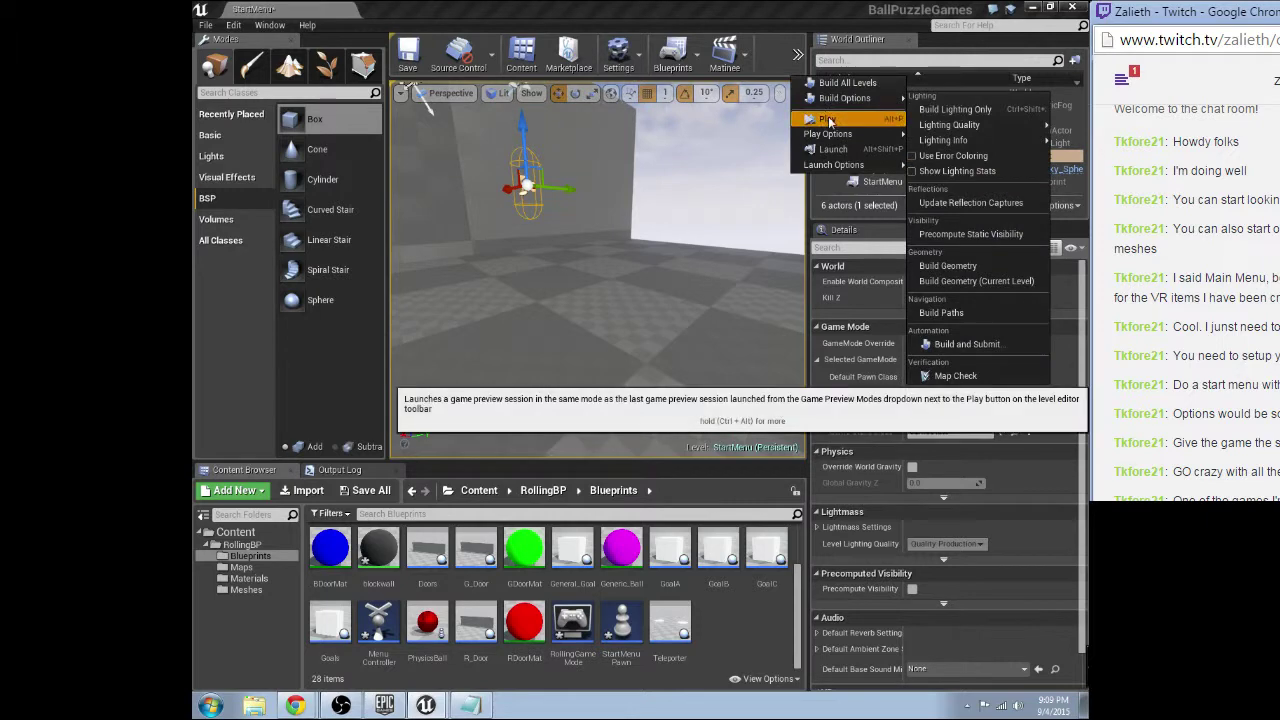
pyautogui.click(830, 119)
pyautogui.press('Escape')
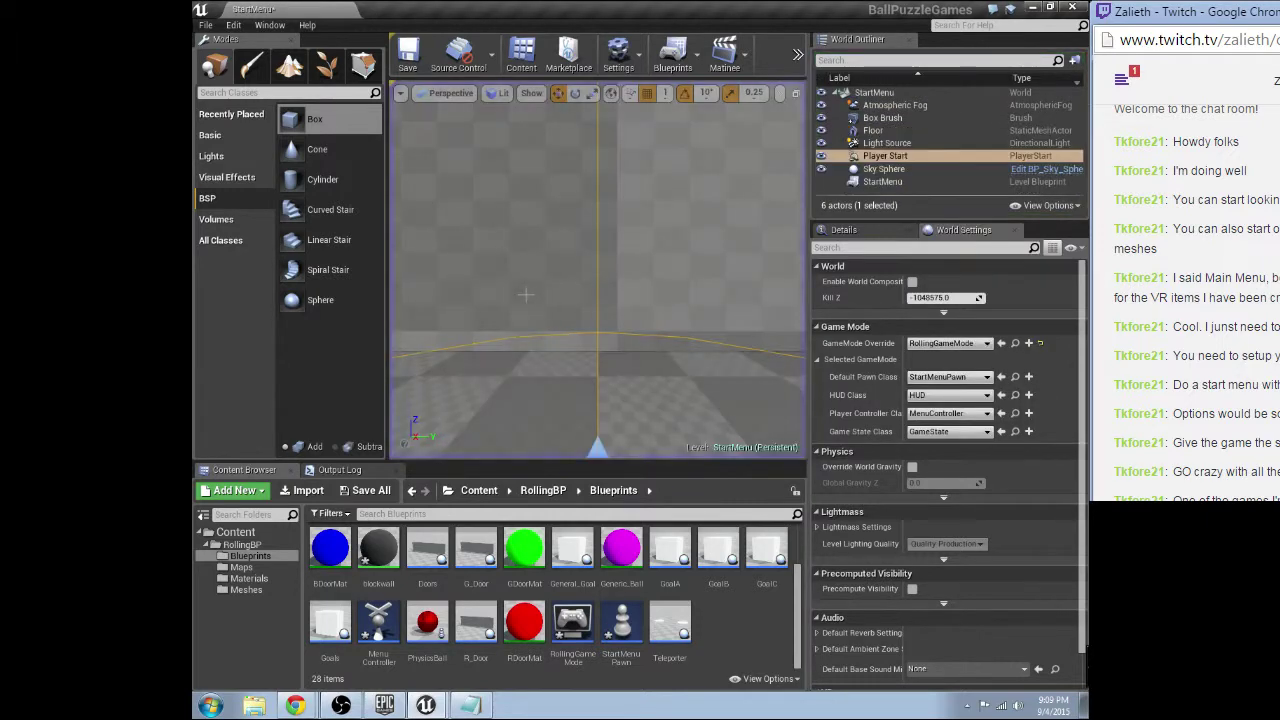
pyautogui.moveTo(597, 269); pyautogui.dragTo(516, 302, button='right')
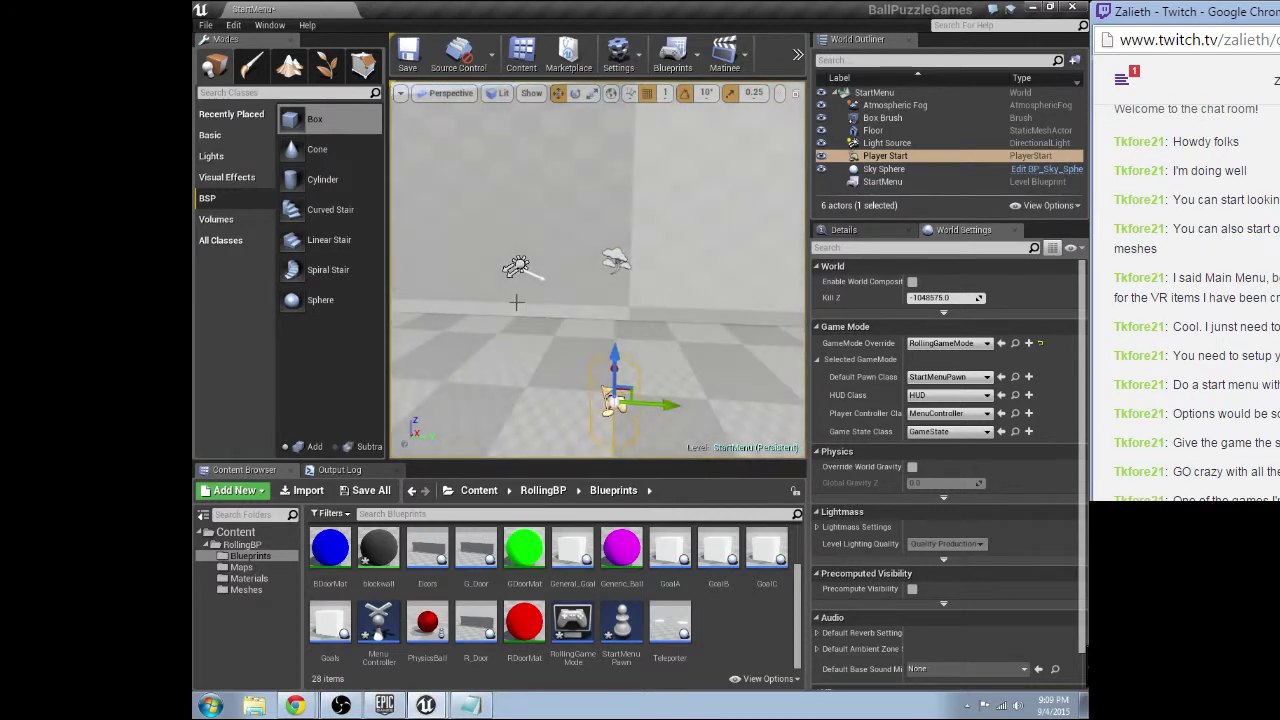
# Create a Widget Blueprint named StartMenu in the Blueprints folder.
pyautogui.rightClick(703, 630)
pyautogui.moveTo(773, 540)
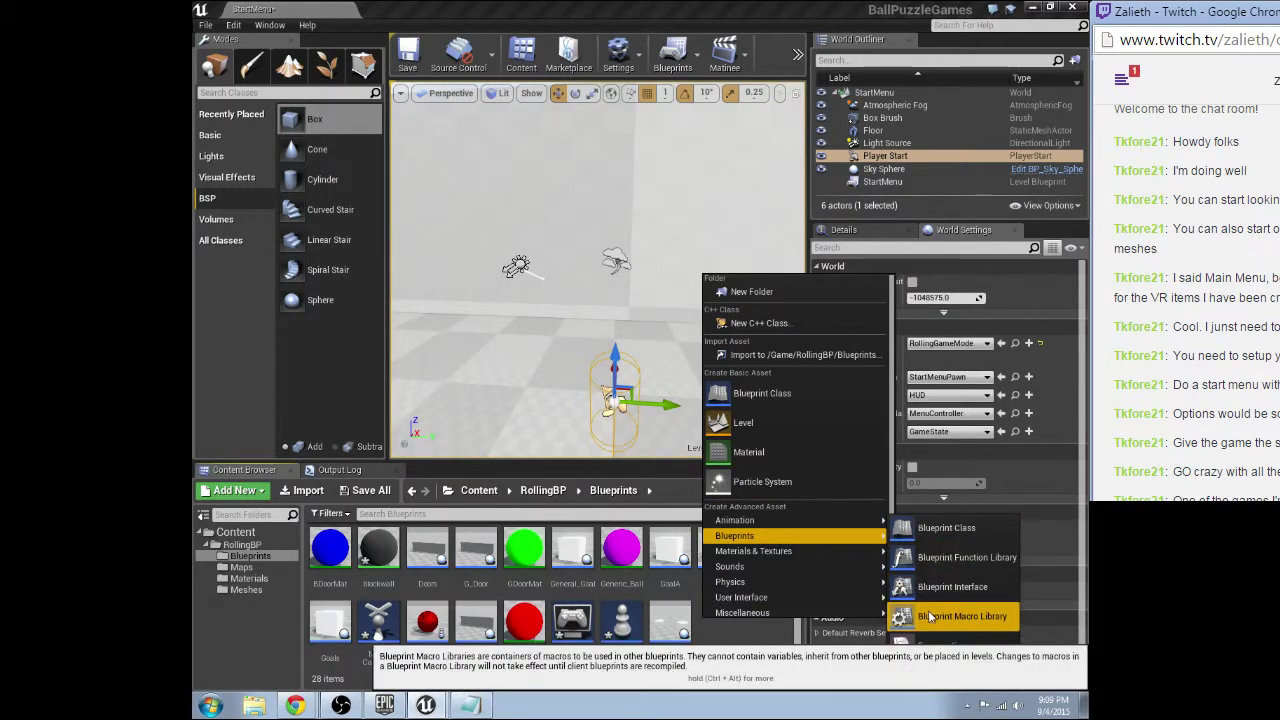
pyautogui.moveTo(870, 597)
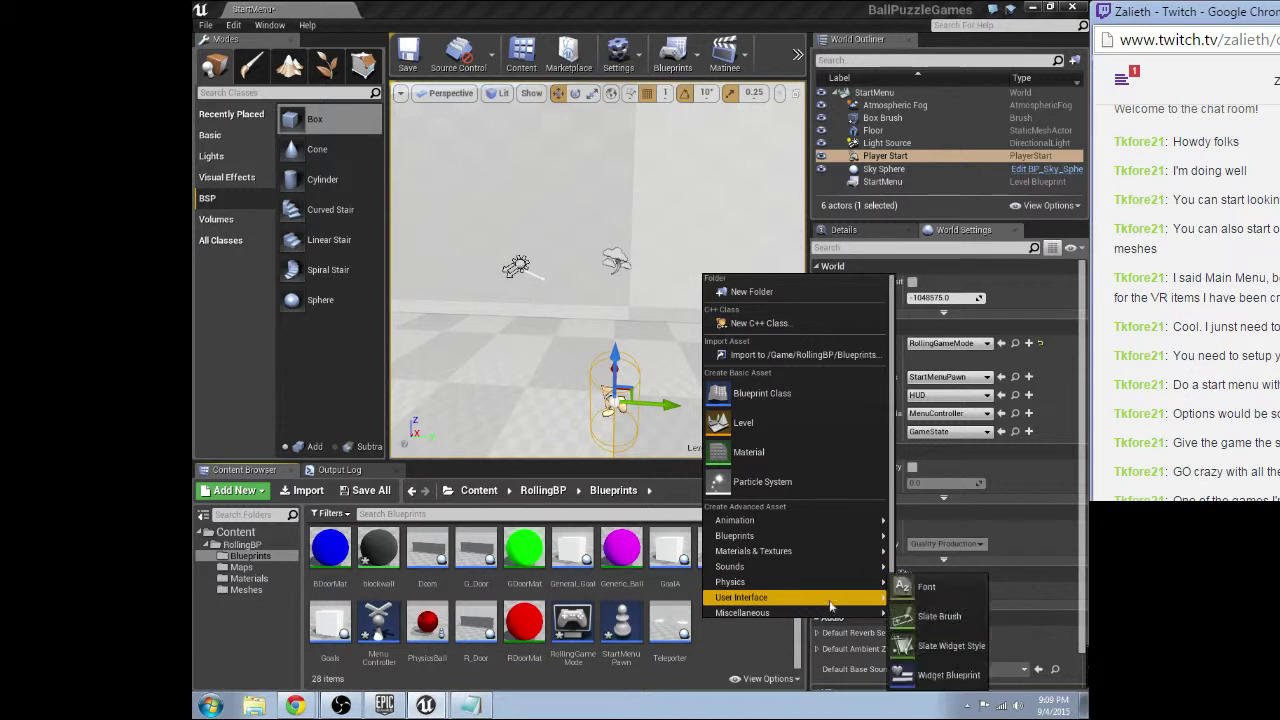
pyautogui.click(926, 678)
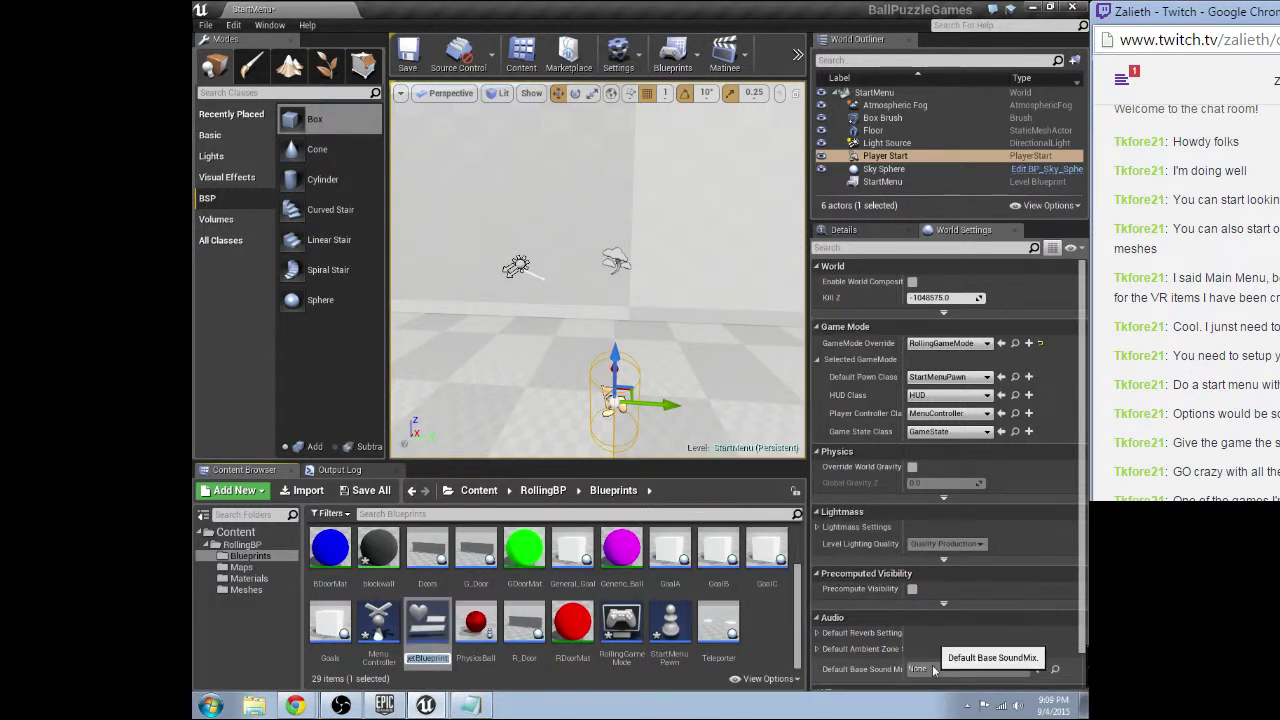
pyautogui.press('Return')
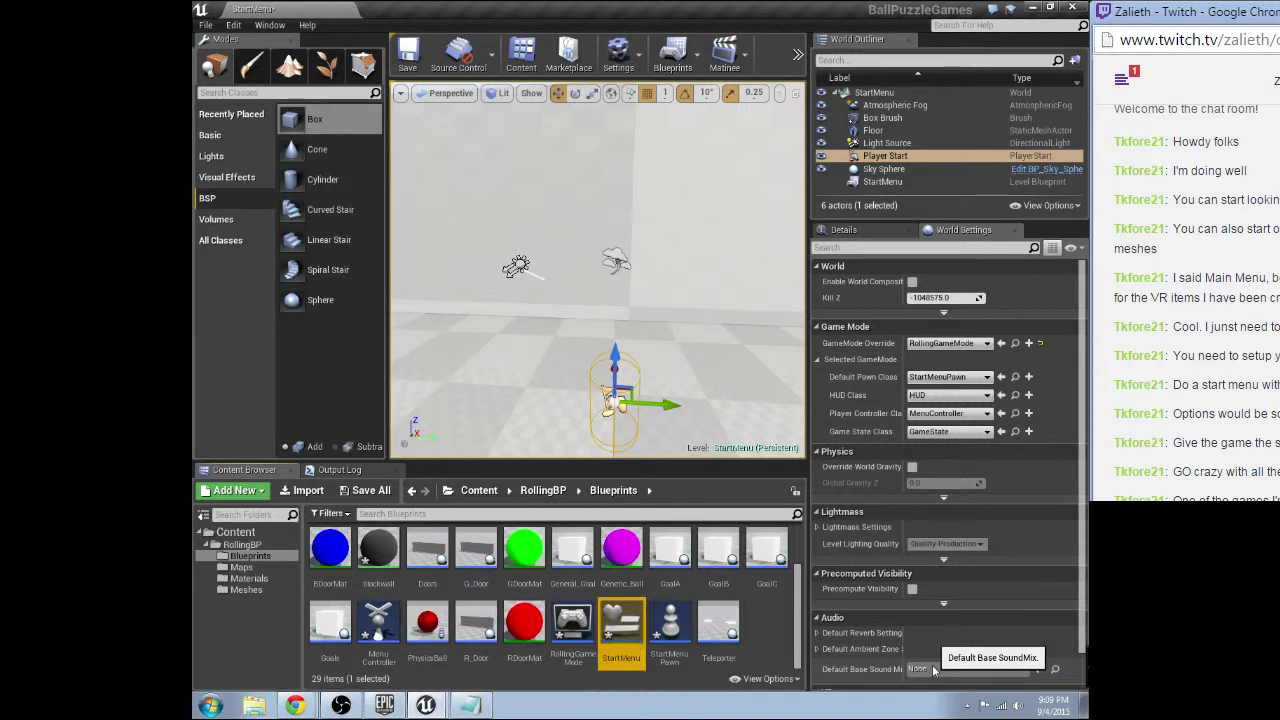
# In StartMenuPawn's event graph, connect a Create Widget node to Event Begin Play with its class set to StartMenu.
pyautogui.doubleClick(672, 622)
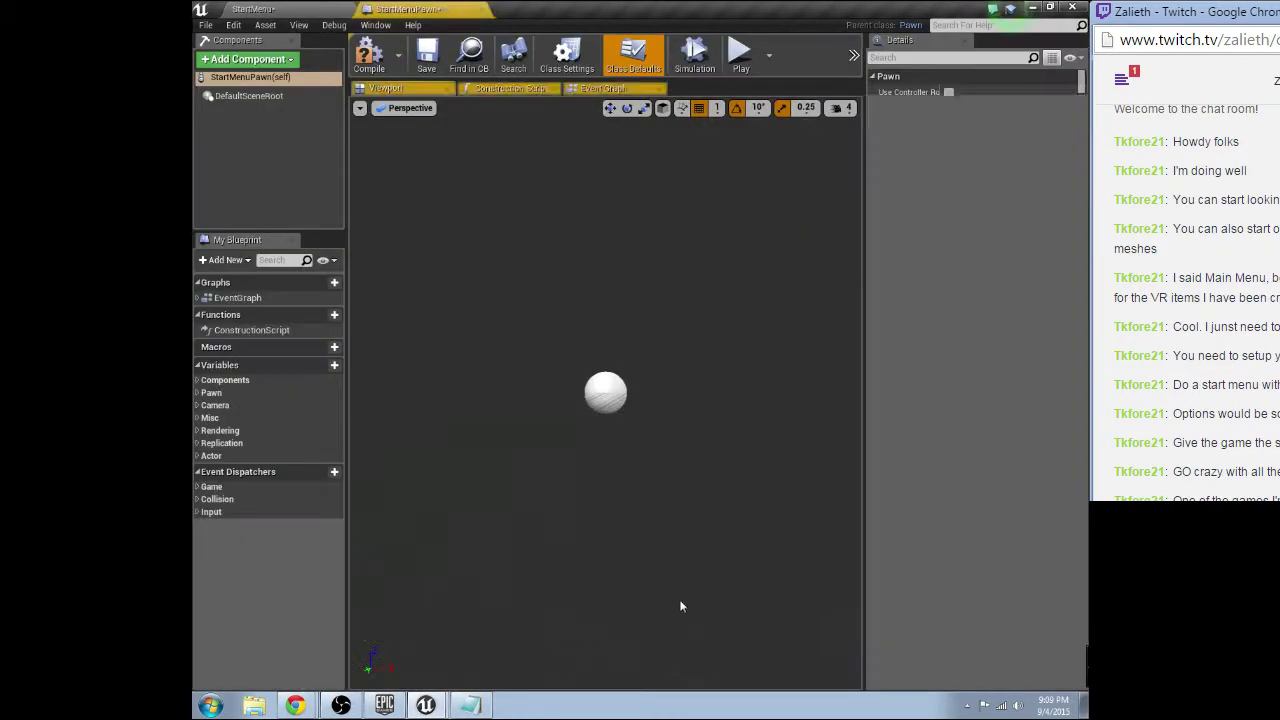
pyautogui.click(603, 87)
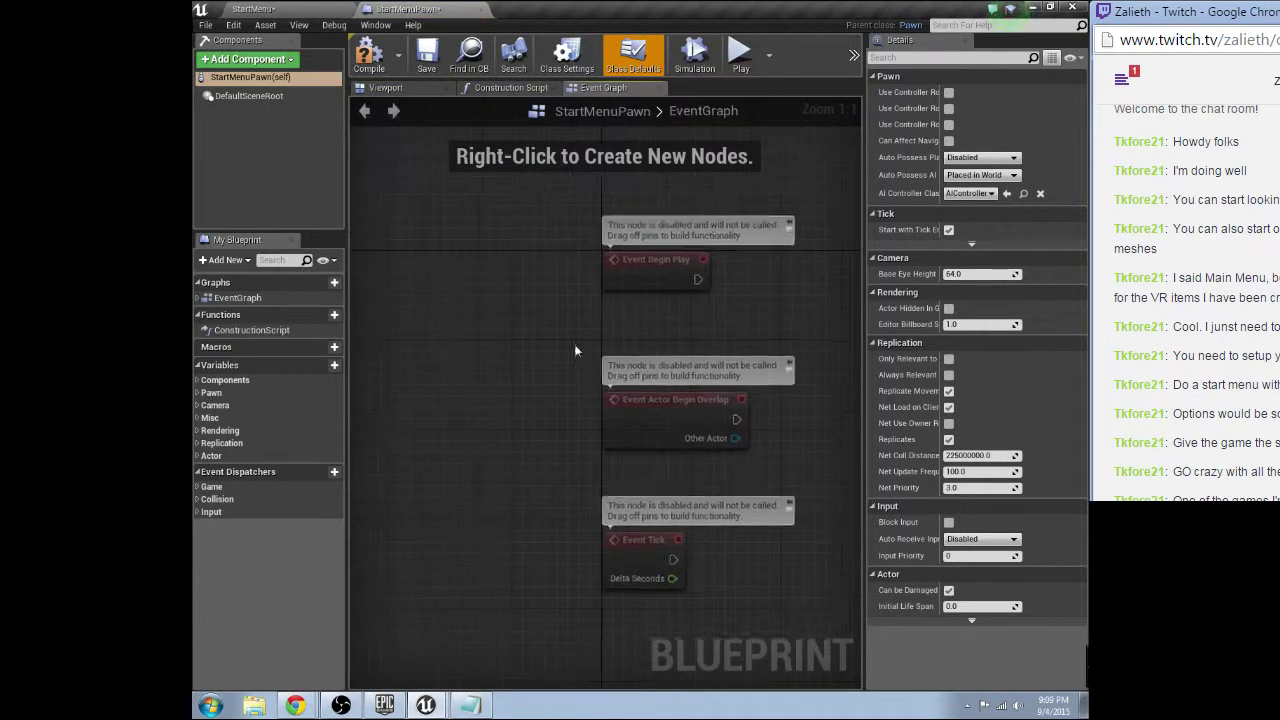
pyautogui.moveTo(572, 297); pyautogui.dragTo(667, 297)
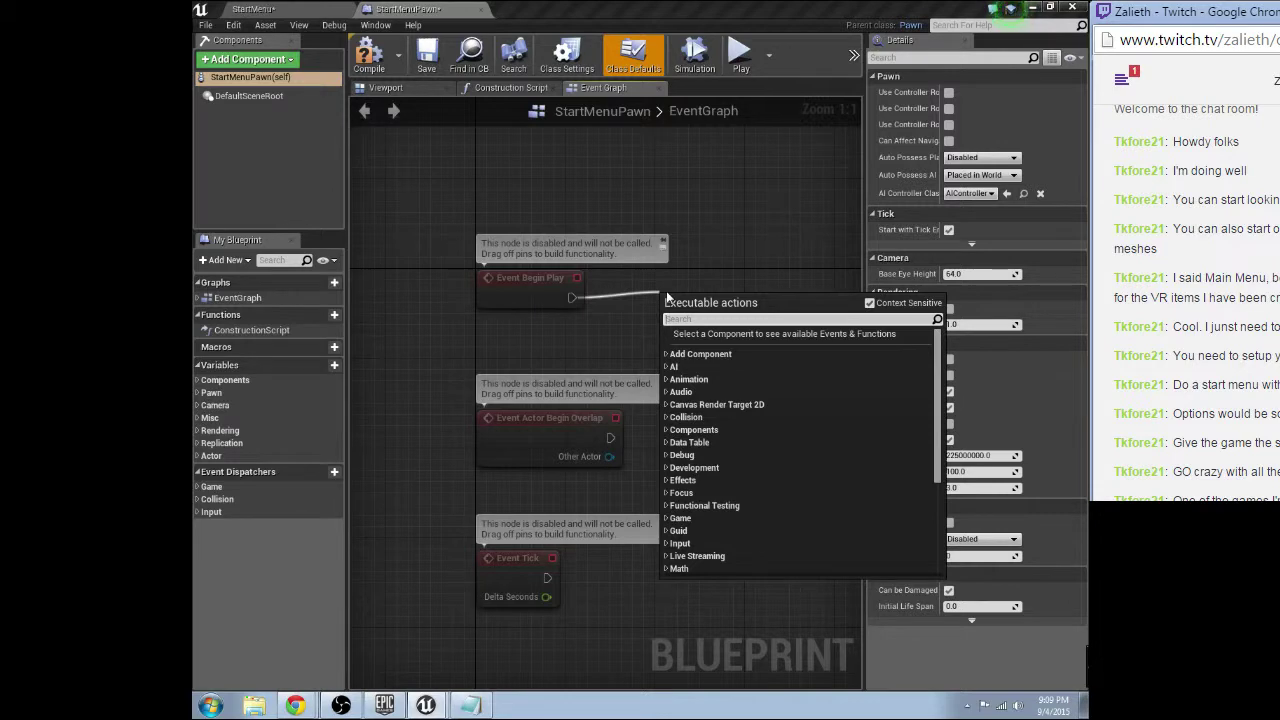
pyautogui.write('create widget')
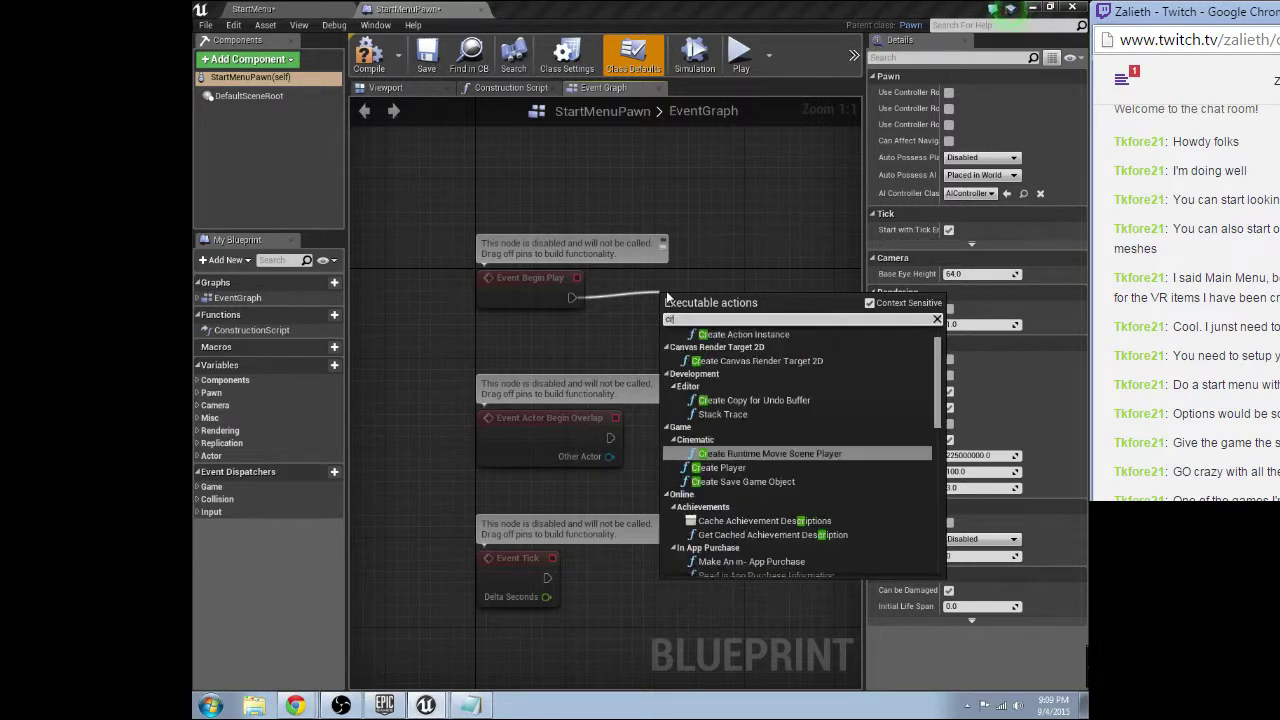
pyautogui.press('Return')
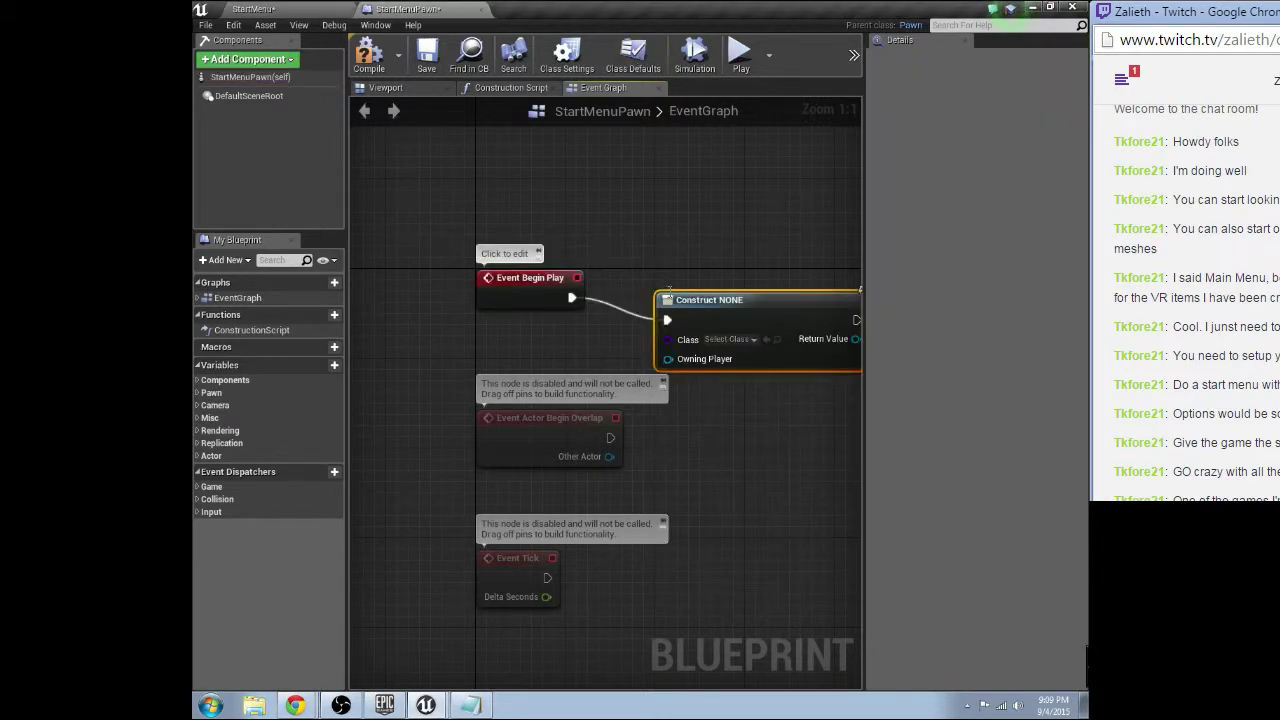
pyautogui.click(730, 339)
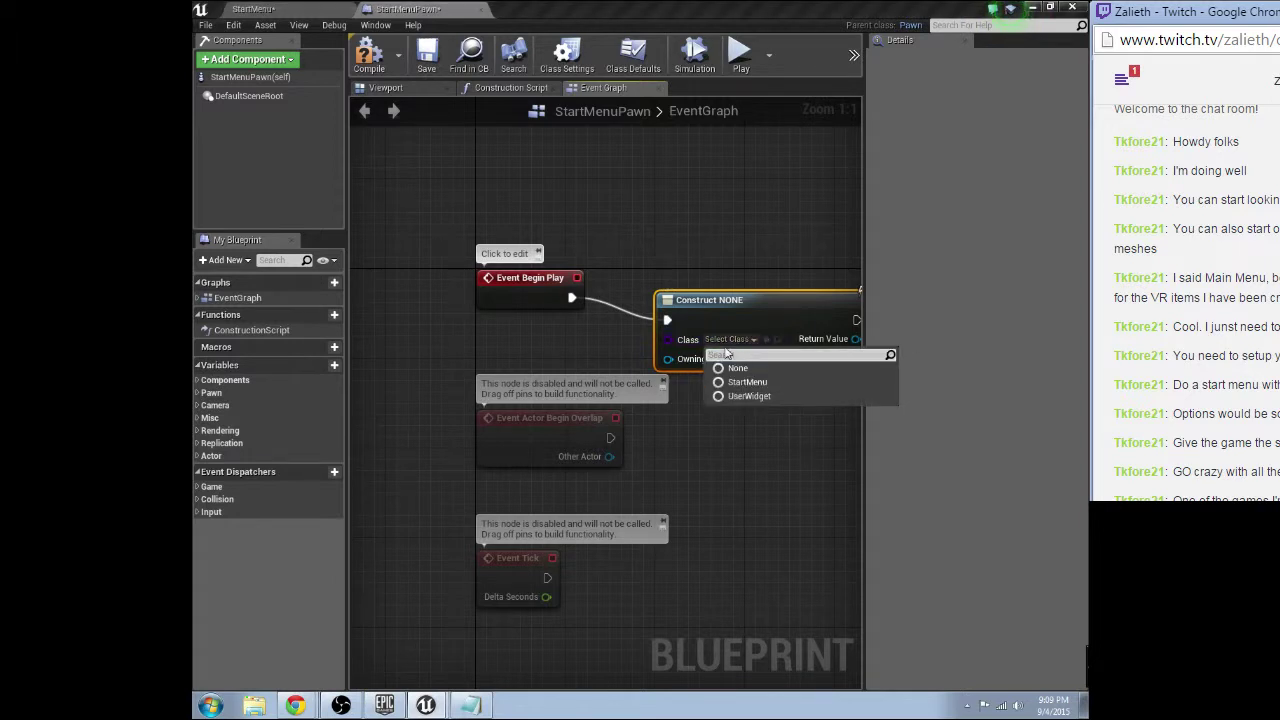
pyautogui.click(747, 382)
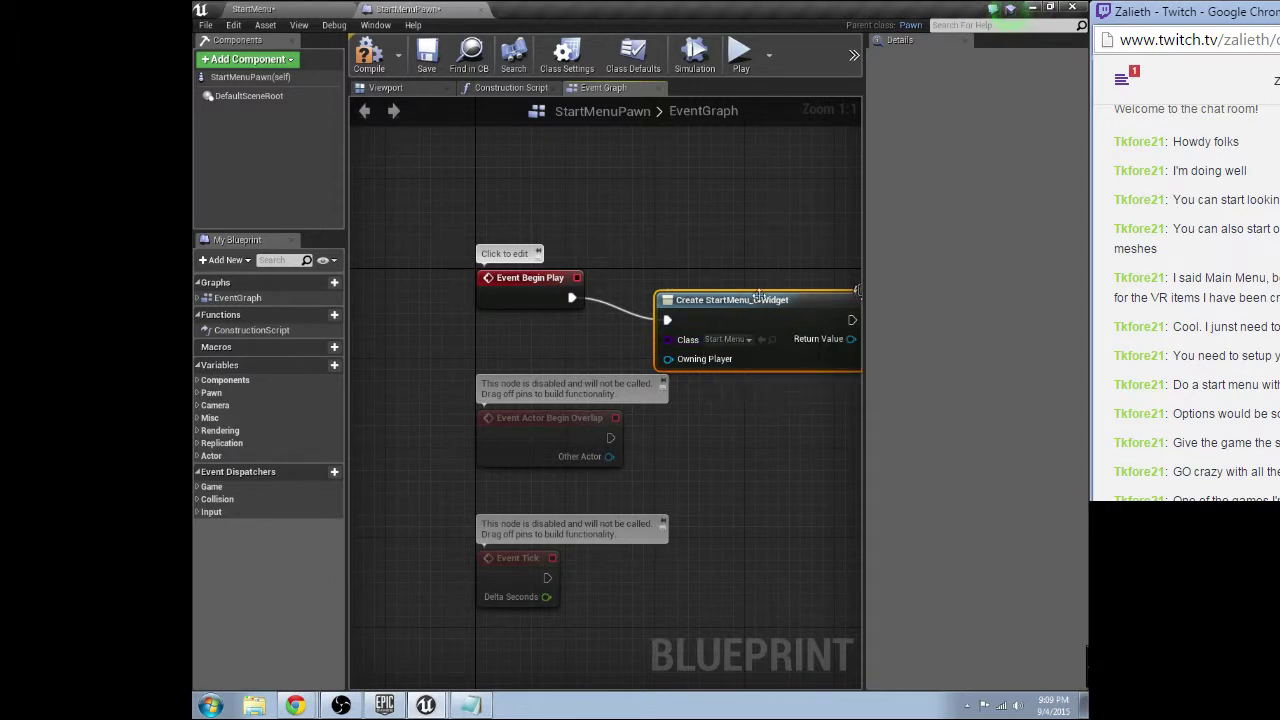
# Move the Create Widget node up and feed its Owning Player from a Get Player Controller node.
pyautogui.moveTo(760, 298); pyautogui.dragTo(797, 220)
pyautogui.moveTo(700, 281); pyautogui.dragTo(606, 355)
pyautogui.write('get p')
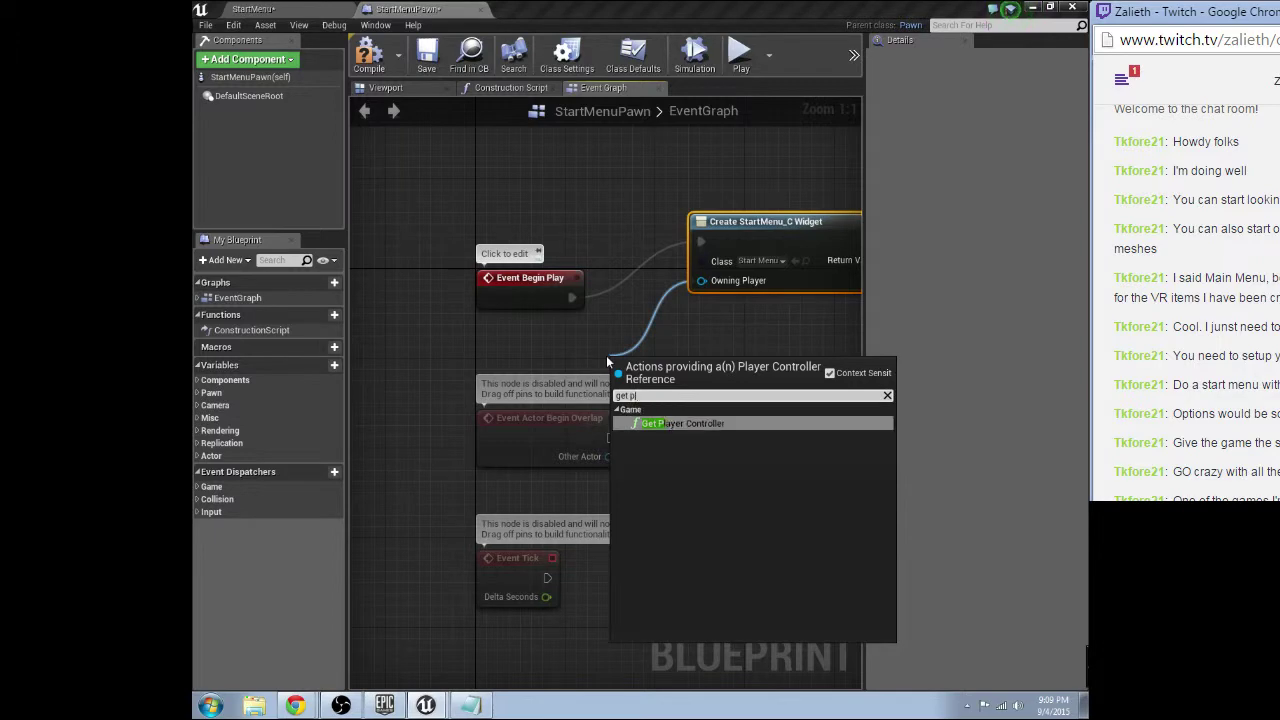
pyautogui.press('Return')
# Add an Add to Viewport node after Create Widget and link the widget's Return Value to its Target.
pyautogui.moveTo(846, 393); pyautogui.dragTo(572, 393, button='right')
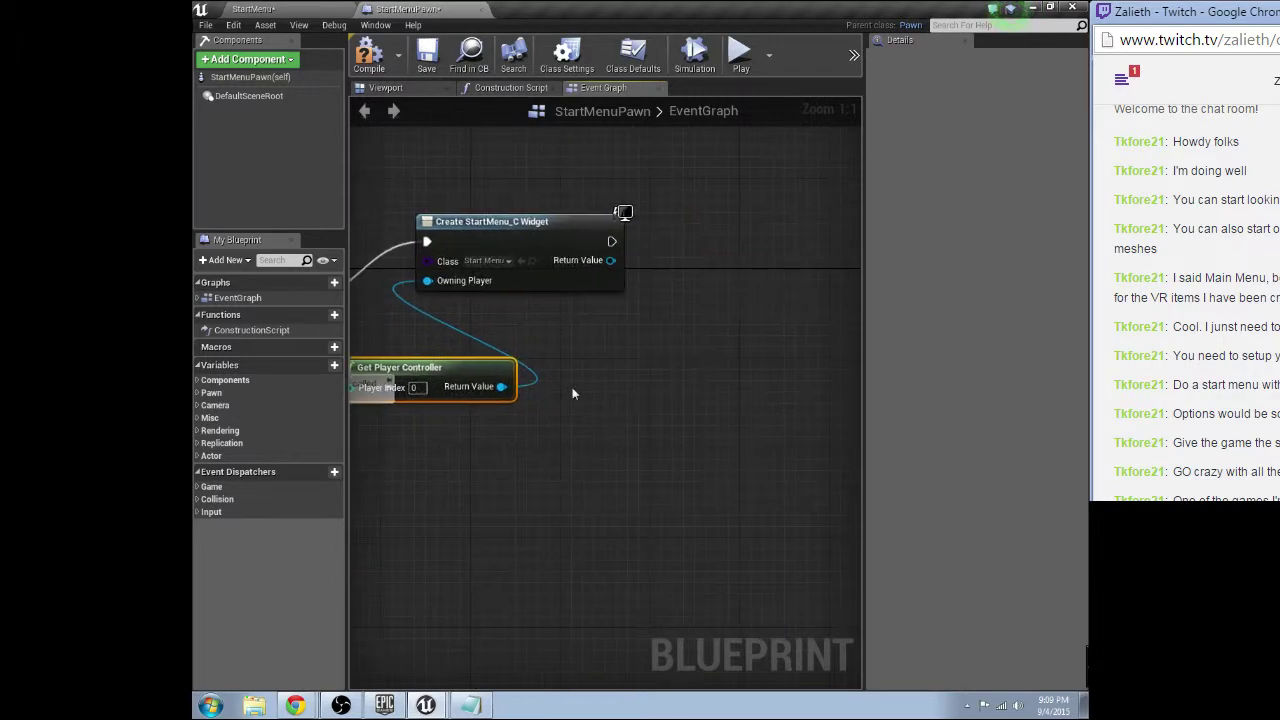
pyautogui.moveTo(611, 241); pyautogui.dragTo(797, 235)
pyautogui.write('ad')
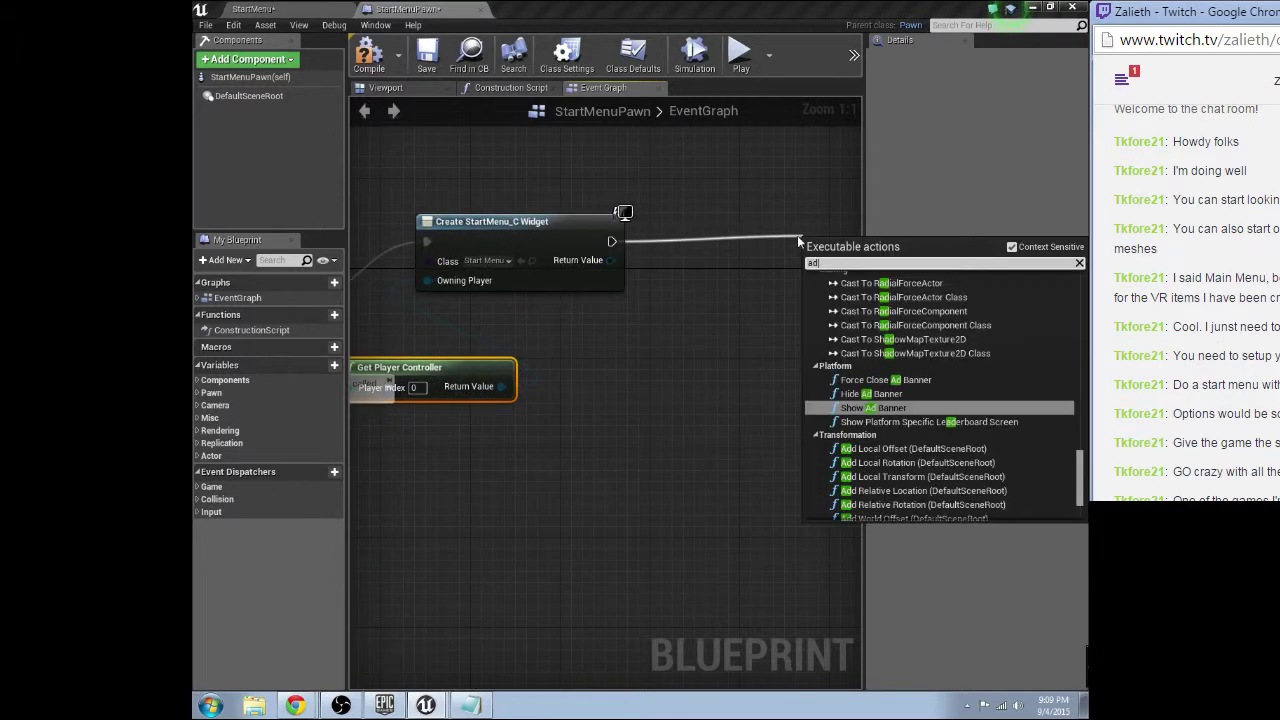
pyautogui.write('d to viewport')
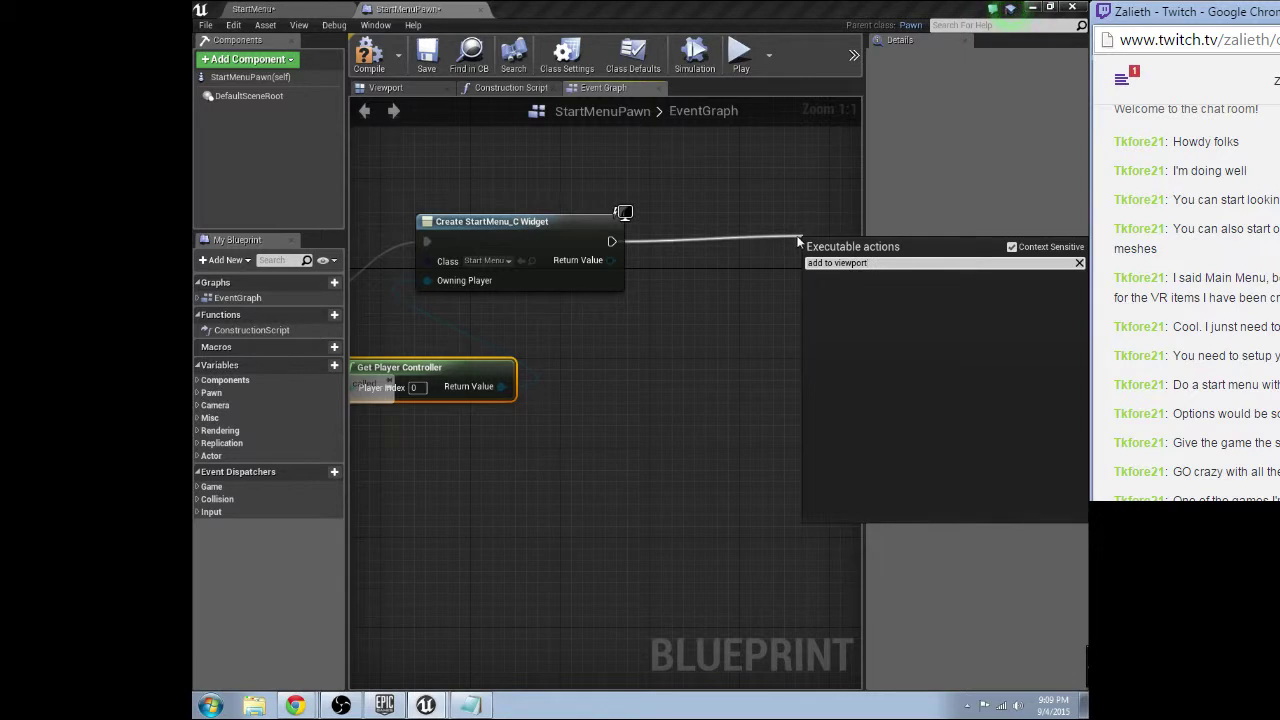
pyautogui.click(1011, 247)
pyautogui.click(868, 302)
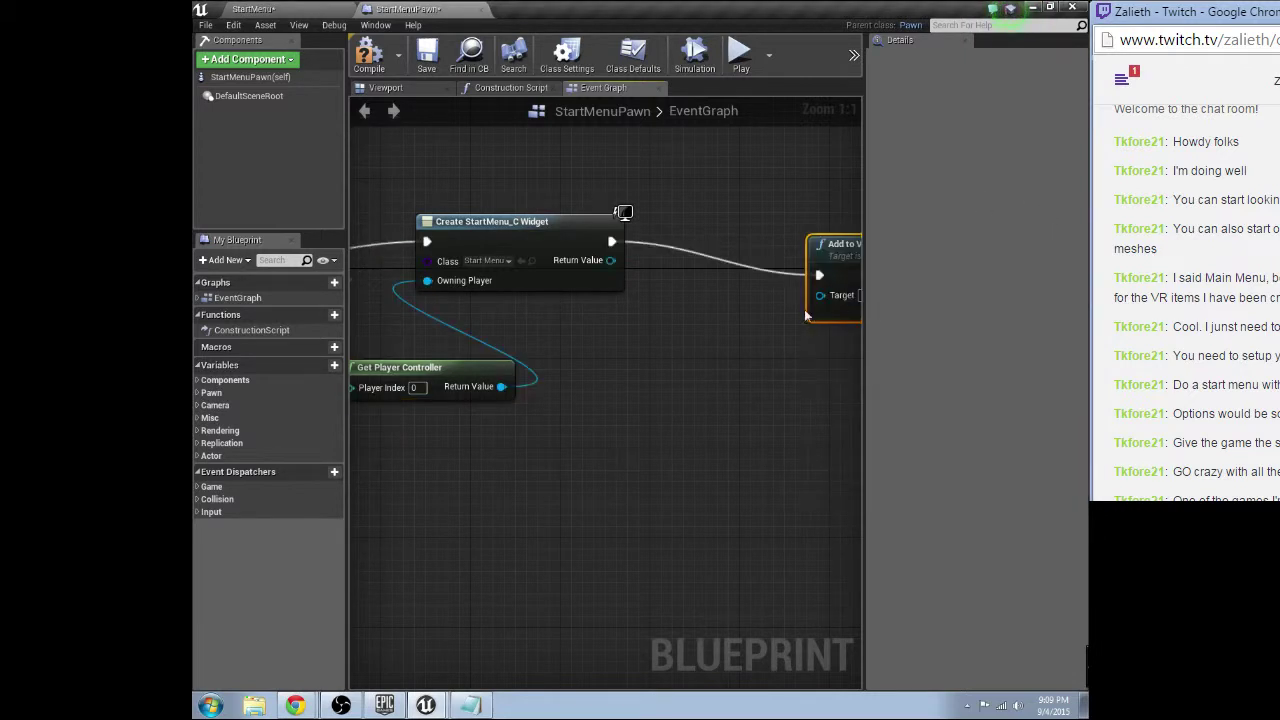
pyautogui.moveTo(610, 260); pyautogui.dragTo(567, 288)
pyautogui.click(532, 286)
# Arrange the event graph nodes in a tidy row, save StartMenuPawn and return to the StartMenu level.
pyautogui.moveTo(470, 288); pyautogui.dragTo(527, 290, button='right')
pyautogui.moveTo(439, 262); pyautogui.dragTo(559, 239)
pyautogui.moveTo(425, 323); pyautogui.dragTo(666, 333, button='right')
pyautogui.moveTo(504, 381); pyautogui.dragTo(455, 351)
pyautogui.moveTo(525, 349); pyautogui.dragTo(609, 338, button='right')
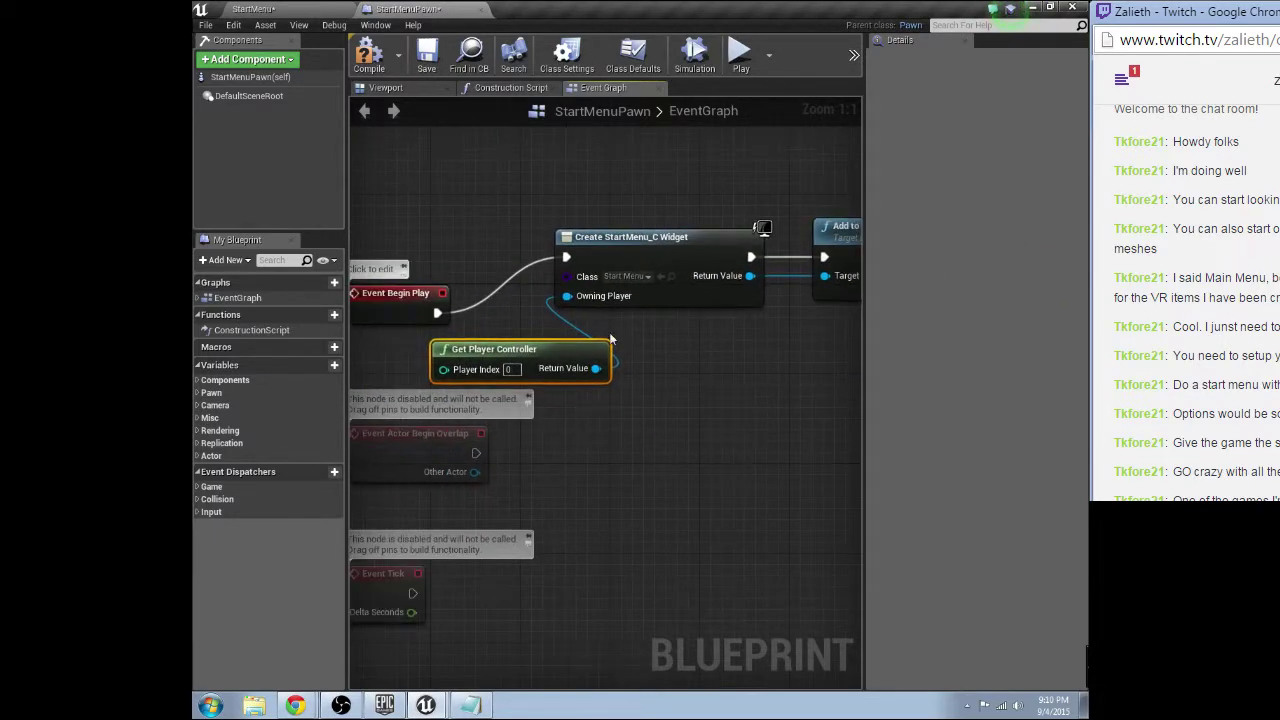
pyautogui.moveTo(365, 290); pyautogui.dragTo(390, 235)
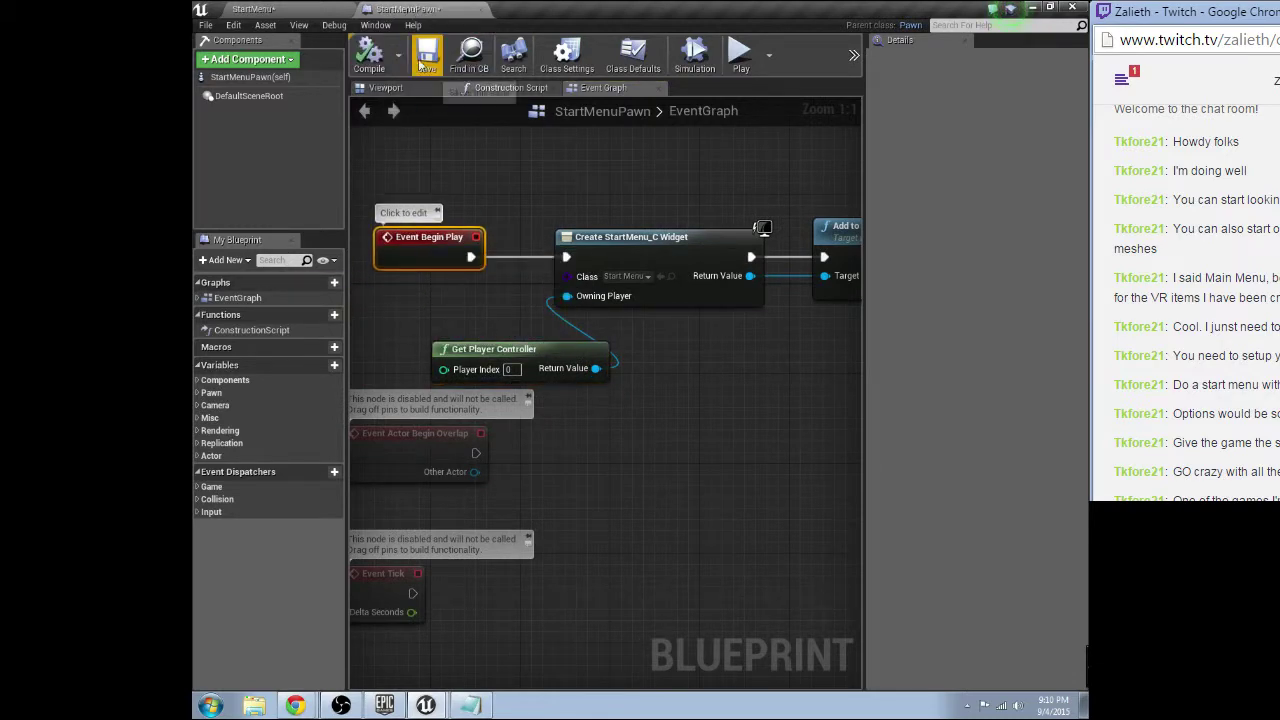
pyautogui.click(300, 8)
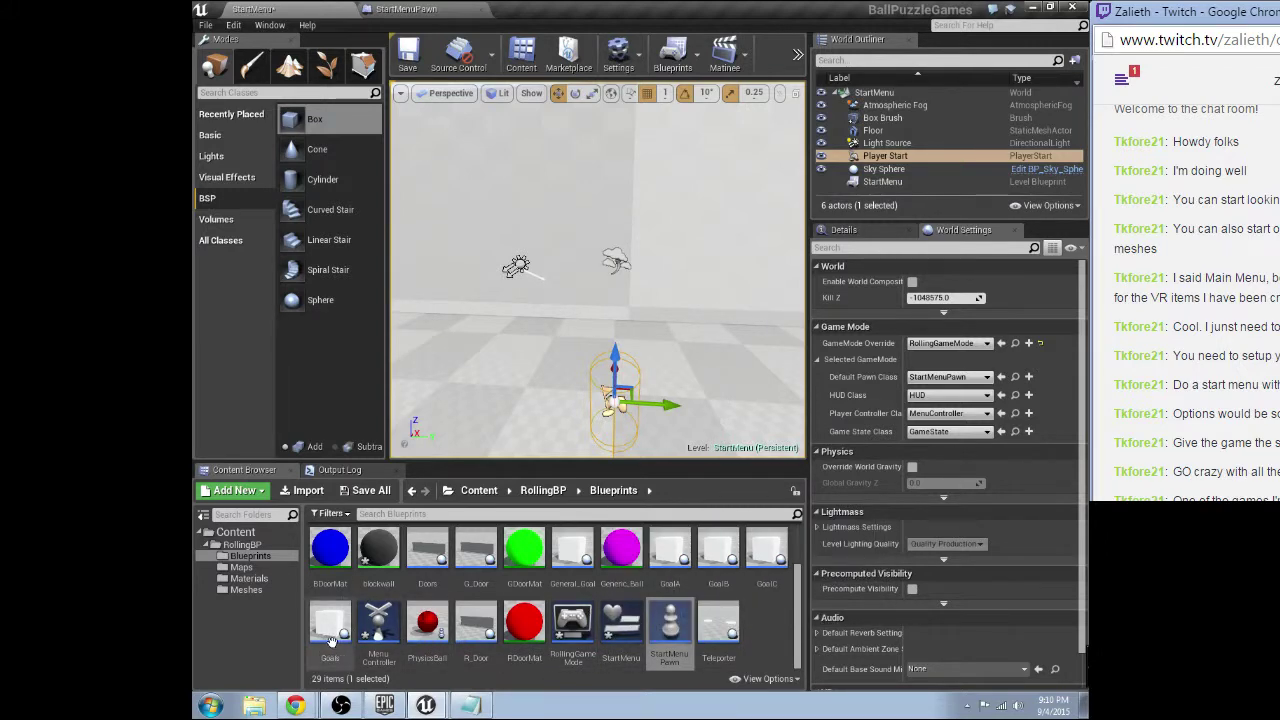
# In MenuController's event graph, add a Set Show Mouse Cursor node driven by Event Begin Play.
pyautogui.doubleClick(379, 625)
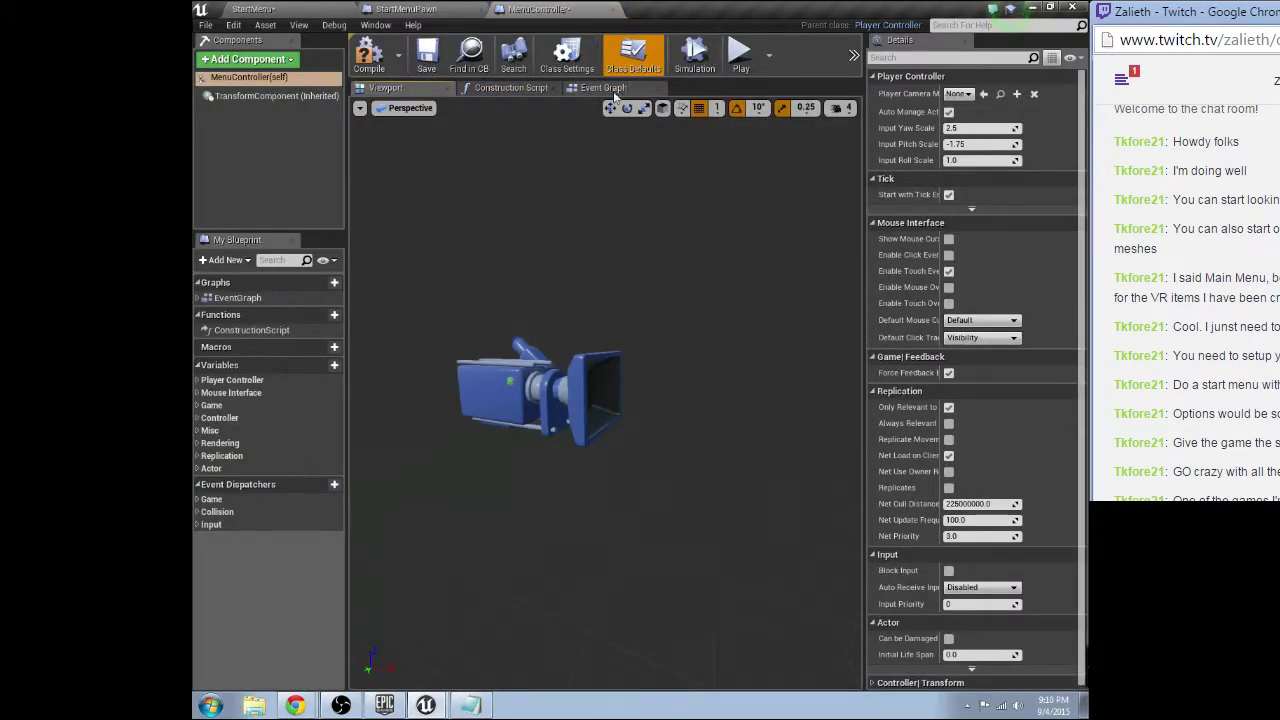
pyautogui.click(613, 90)
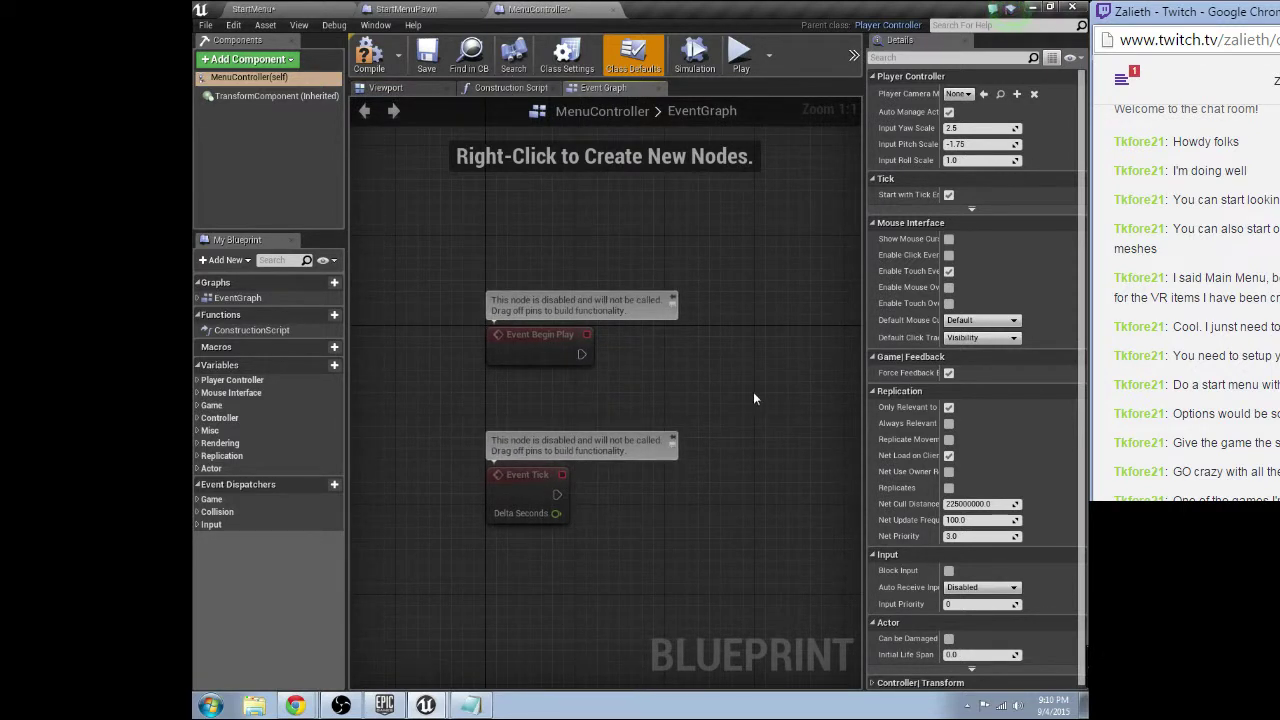
pyautogui.moveTo(500, 343); pyautogui.dragTo(613, 341)
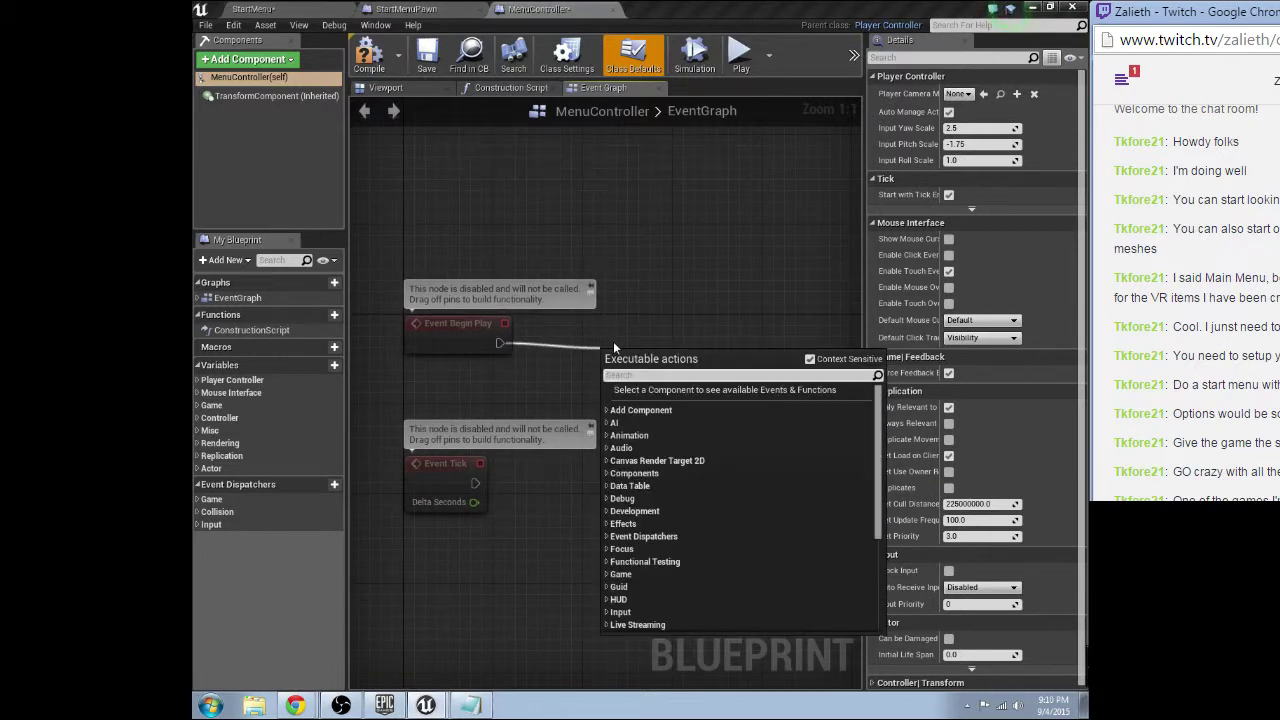
pyautogui.write('show mouse cursor')
pyautogui.press('Return')
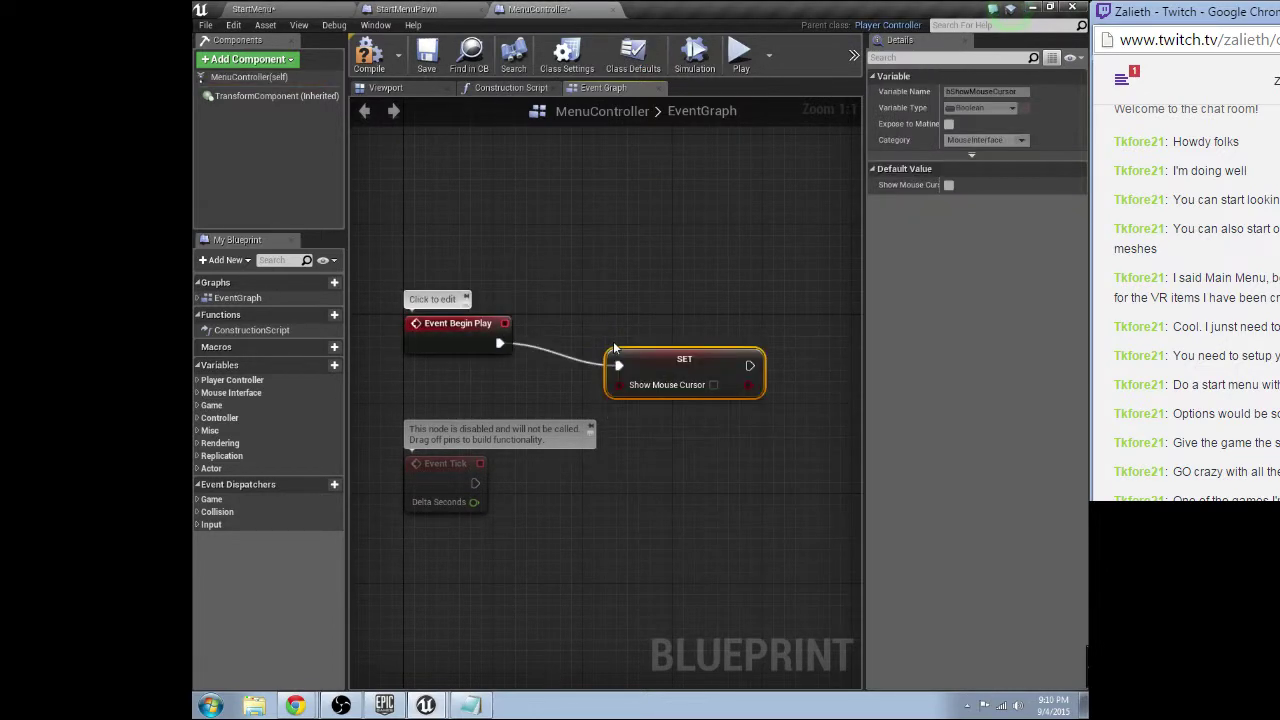
# Enable Show Mouse Cursor on the Set node, line it up with Event Begin Play and save MenuController.
pyautogui.click(713, 385)
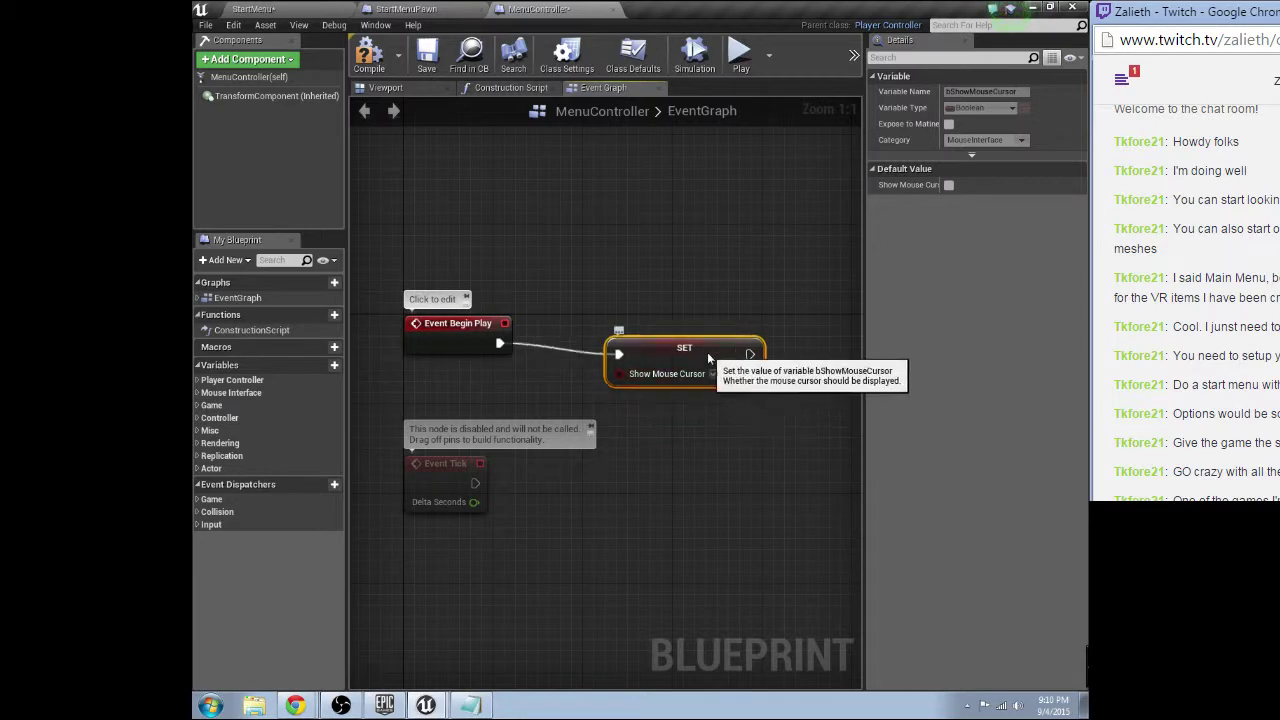
pyautogui.moveTo(707, 352); pyautogui.dragTo(684, 330)
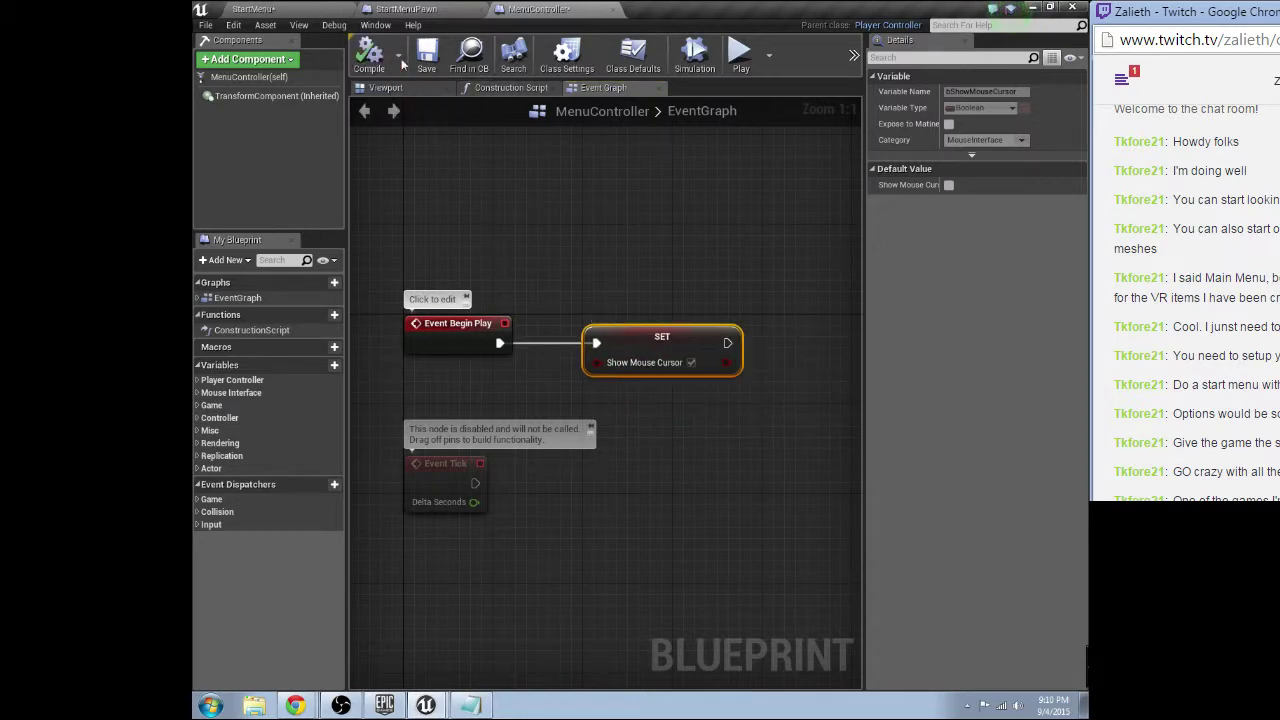
pyautogui.click(427, 55)
# Return to the StartMenu level, play it to check for the mouse cursor, and stop the preview.
pyautogui.click(281, 8)
pyautogui.click(797, 54)
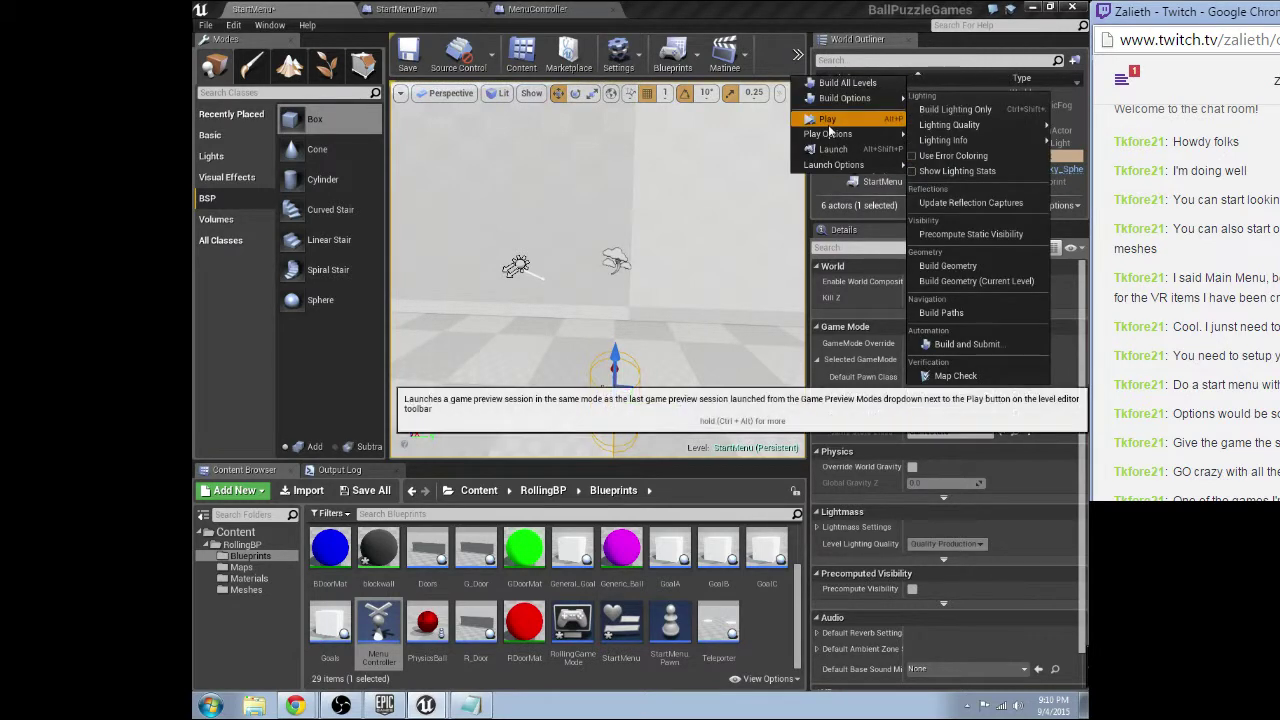
pyautogui.click(828, 127)
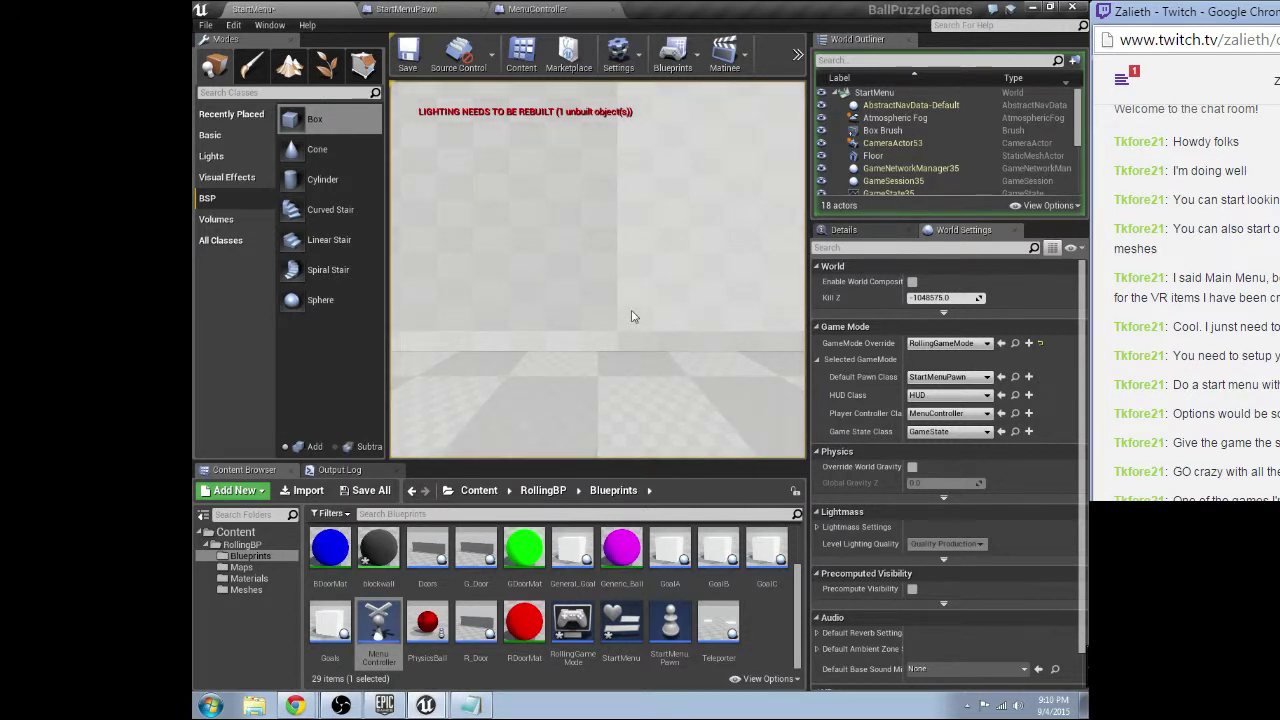
pyautogui.press('Escape')
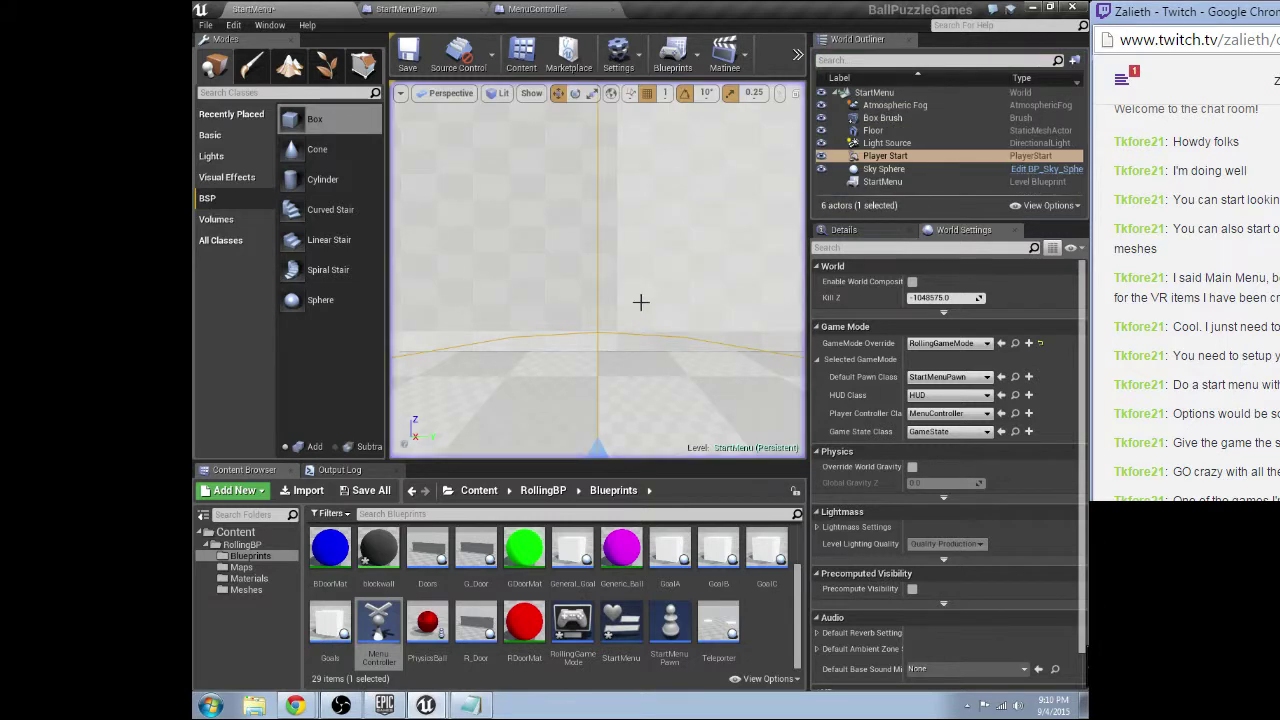
# Place a test button about 577 by 355 units on the StartMenu widget's canvas and compile the widget.
pyautogui.doubleClick(621, 625)
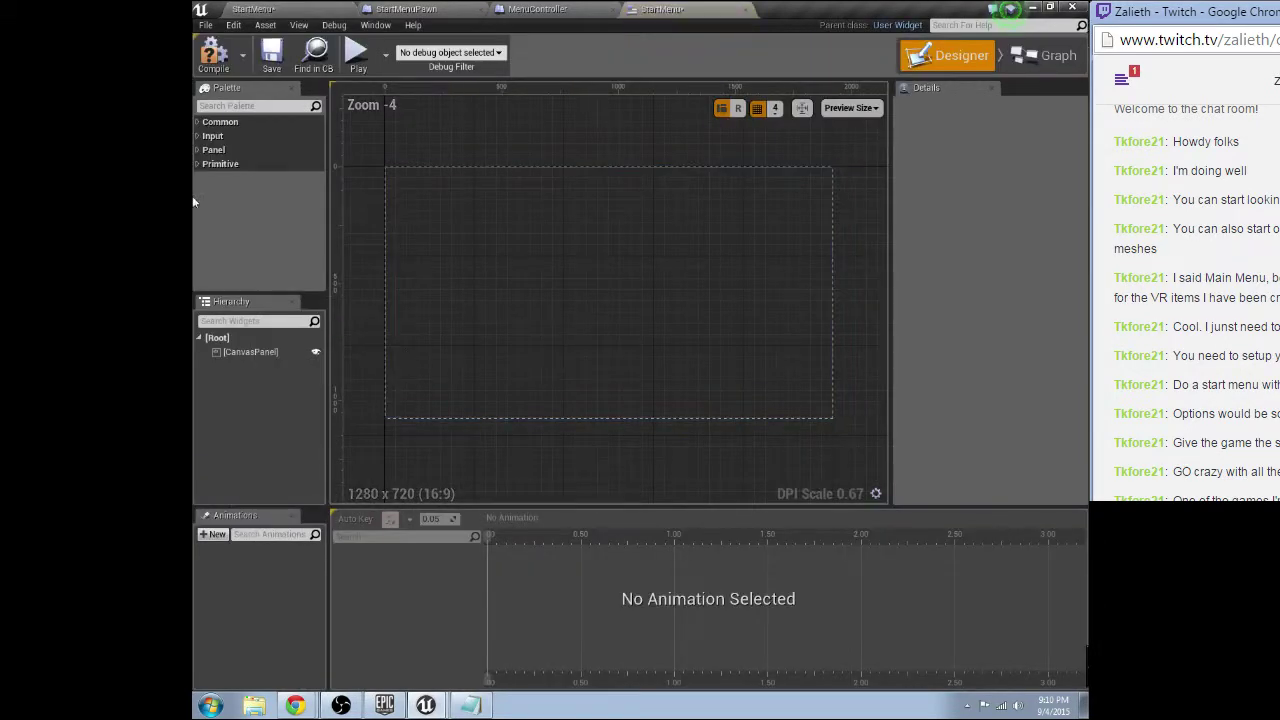
pyautogui.click(220, 121)
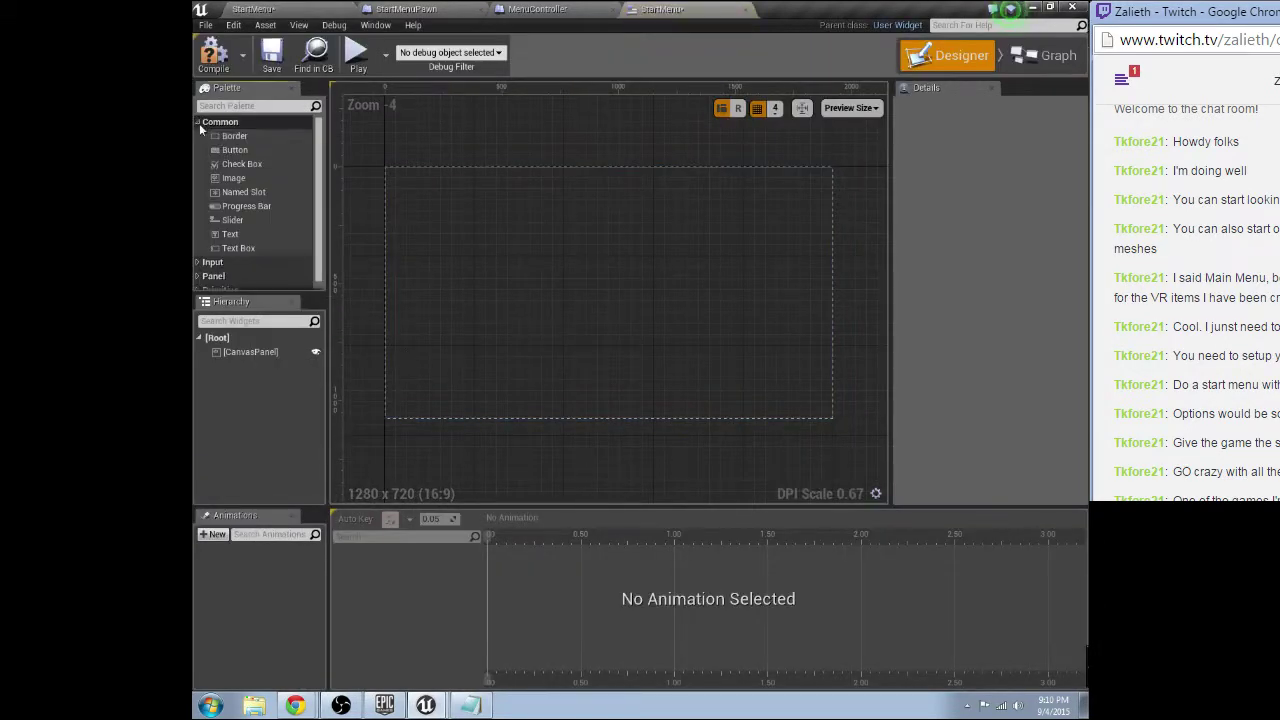
pyautogui.moveTo(235, 149); pyautogui.dragTo(684, 314)
pyautogui.moveTo(587, 285); pyautogui.dragTo(592, 286)
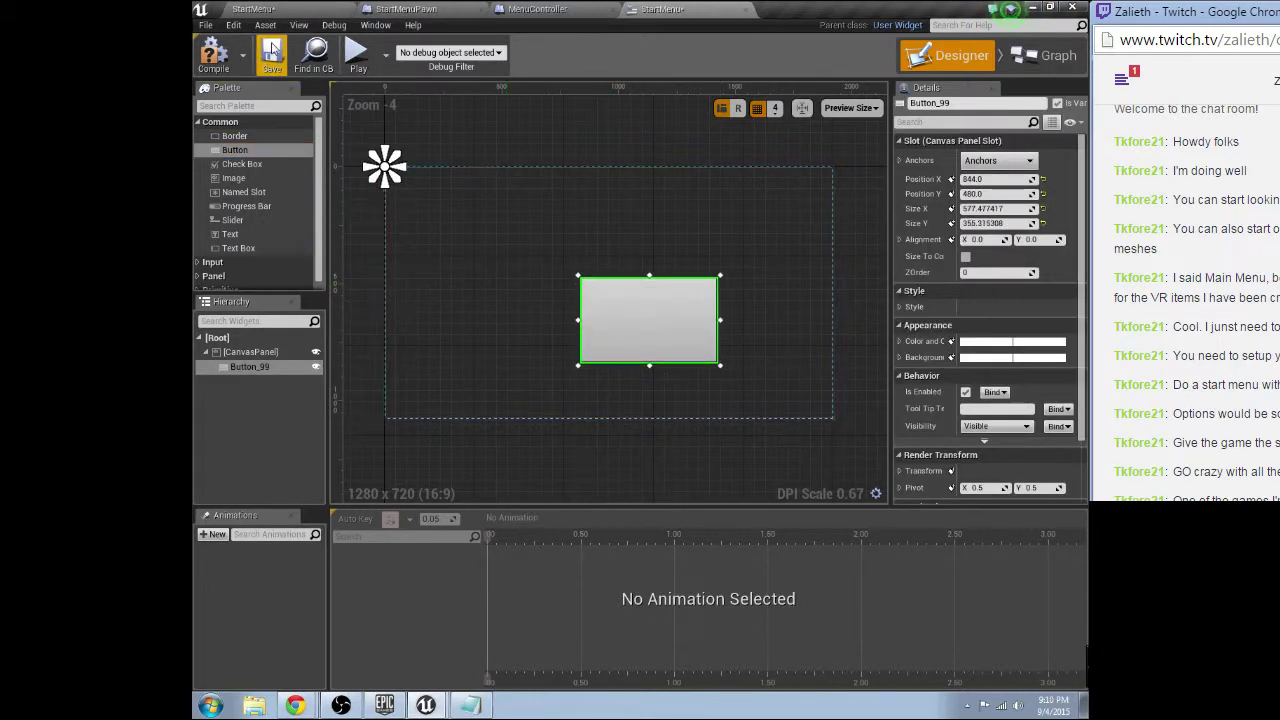
pyautogui.click(214, 54)
# Play the StartMenu level to check that the widget's test button is drawn on screen, and stop the preview.
pyautogui.click(254, 9)
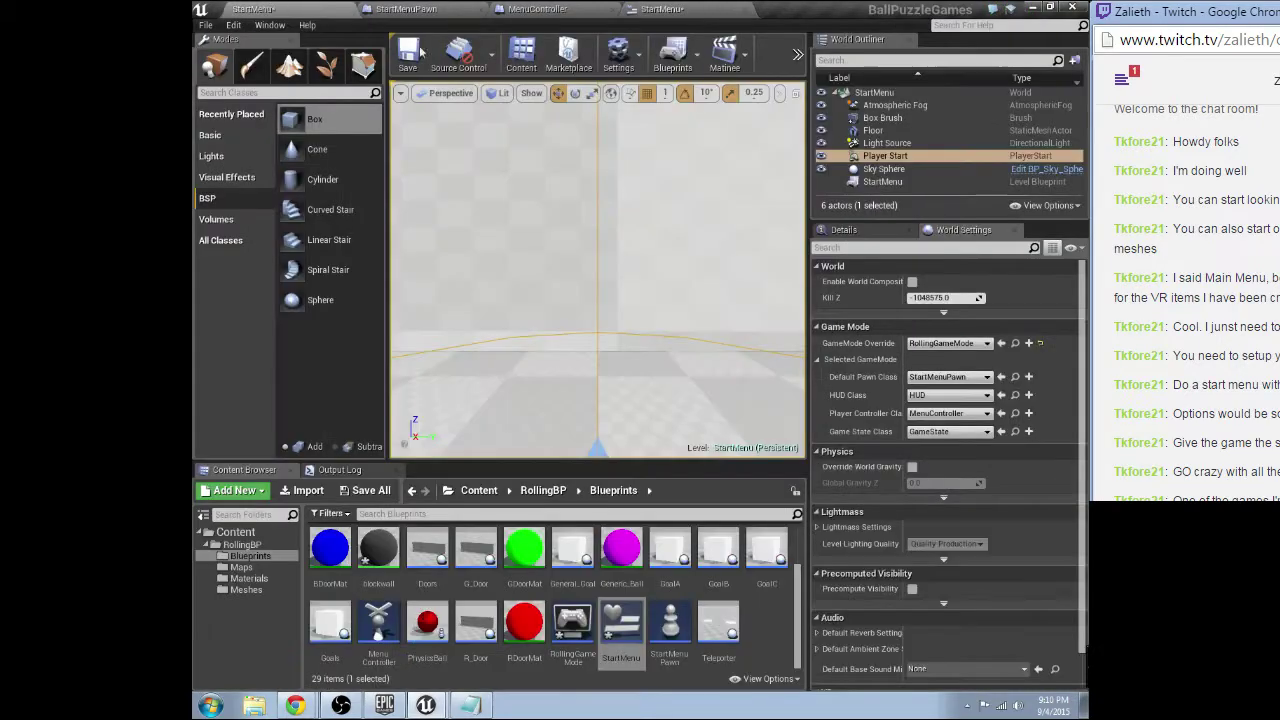
pyautogui.click(802, 57)
pyautogui.click(845, 120)
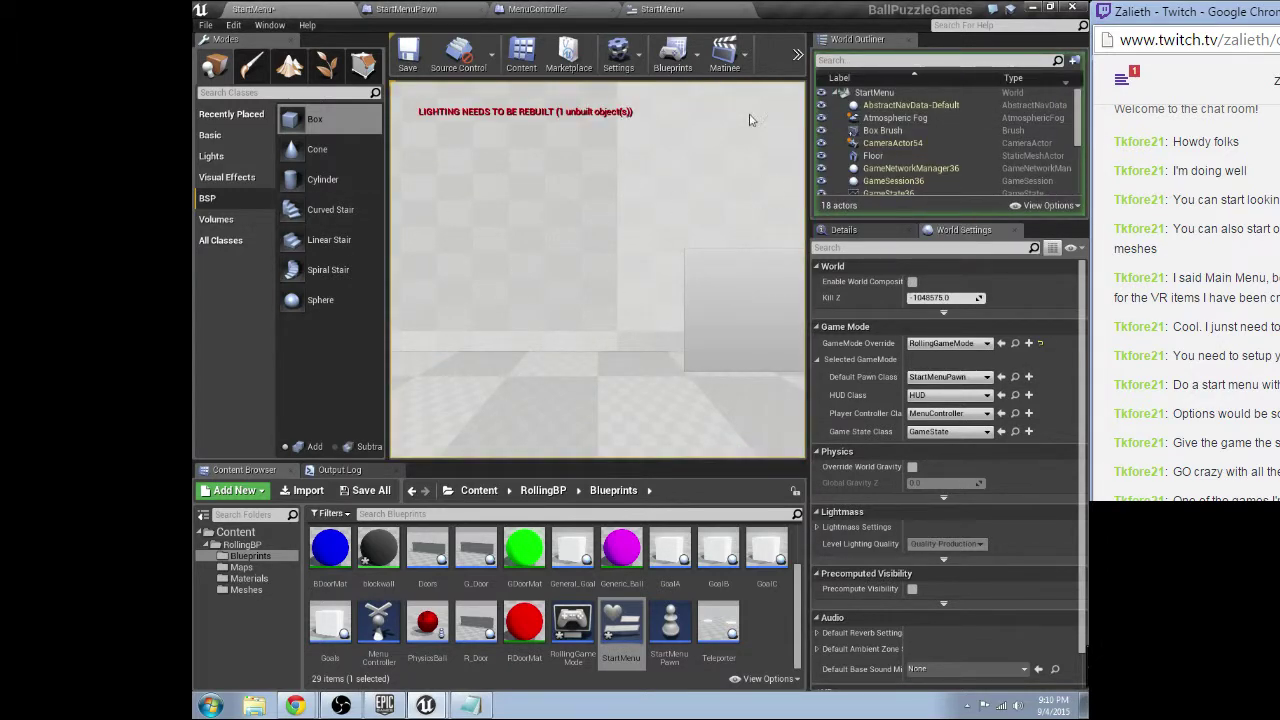
pyautogui.click(797, 50)
pyautogui.click(820, 165)
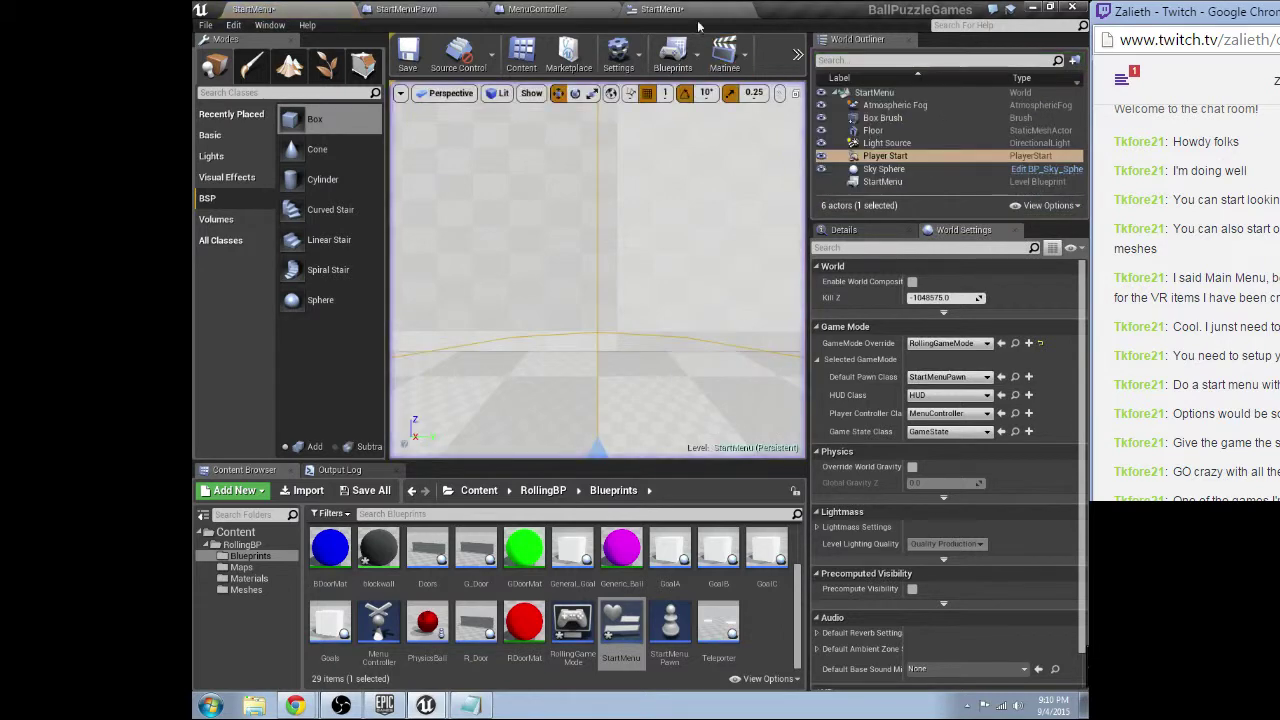
# Delete the test button from the StartMenu widget's canvas and save the widget.
pyautogui.click(680, 10)
pyautogui.press('Delete')
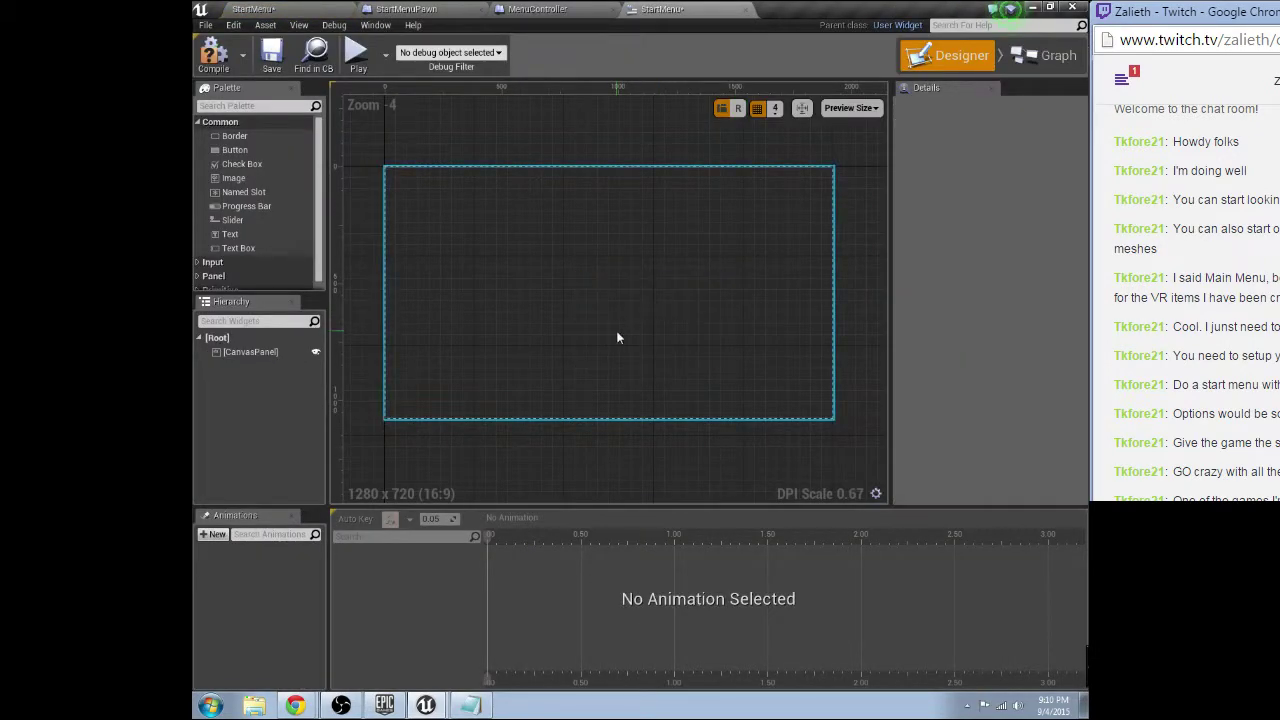
pyautogui.scroll(1, 581, 329)
pyautogui.scroll(-1, 577, 307)
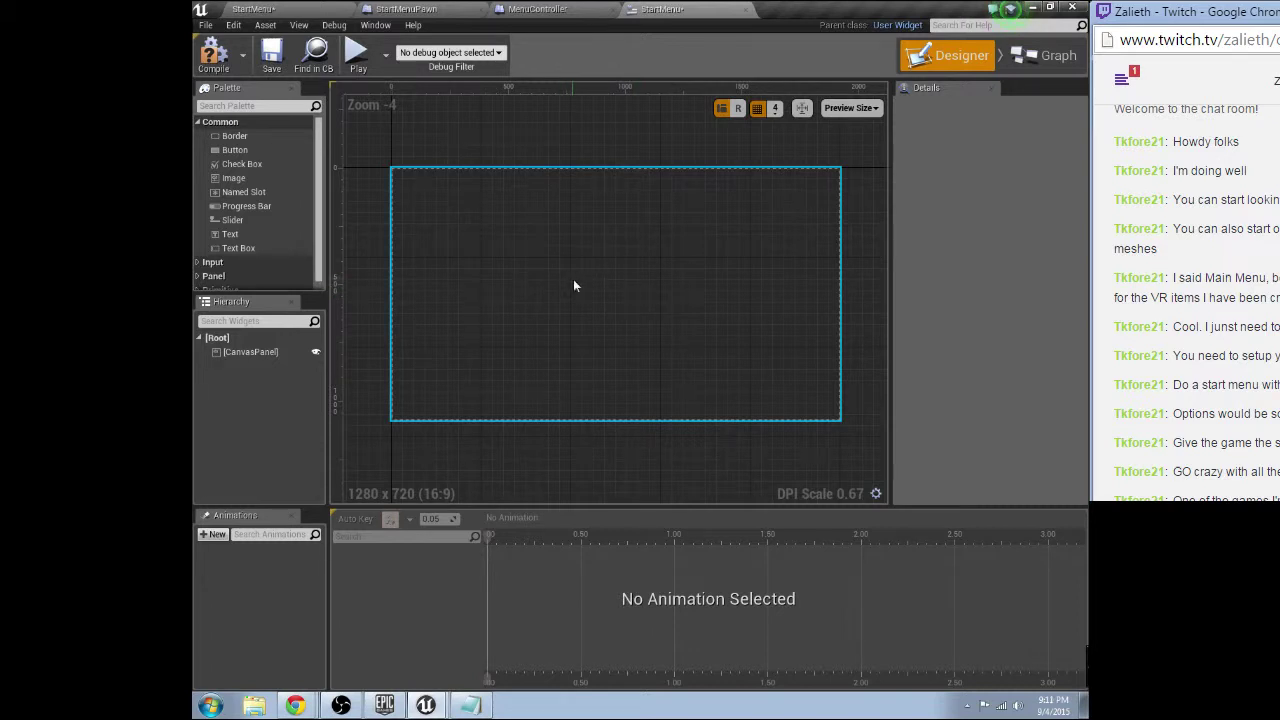
pyautogui.click(851, 107)
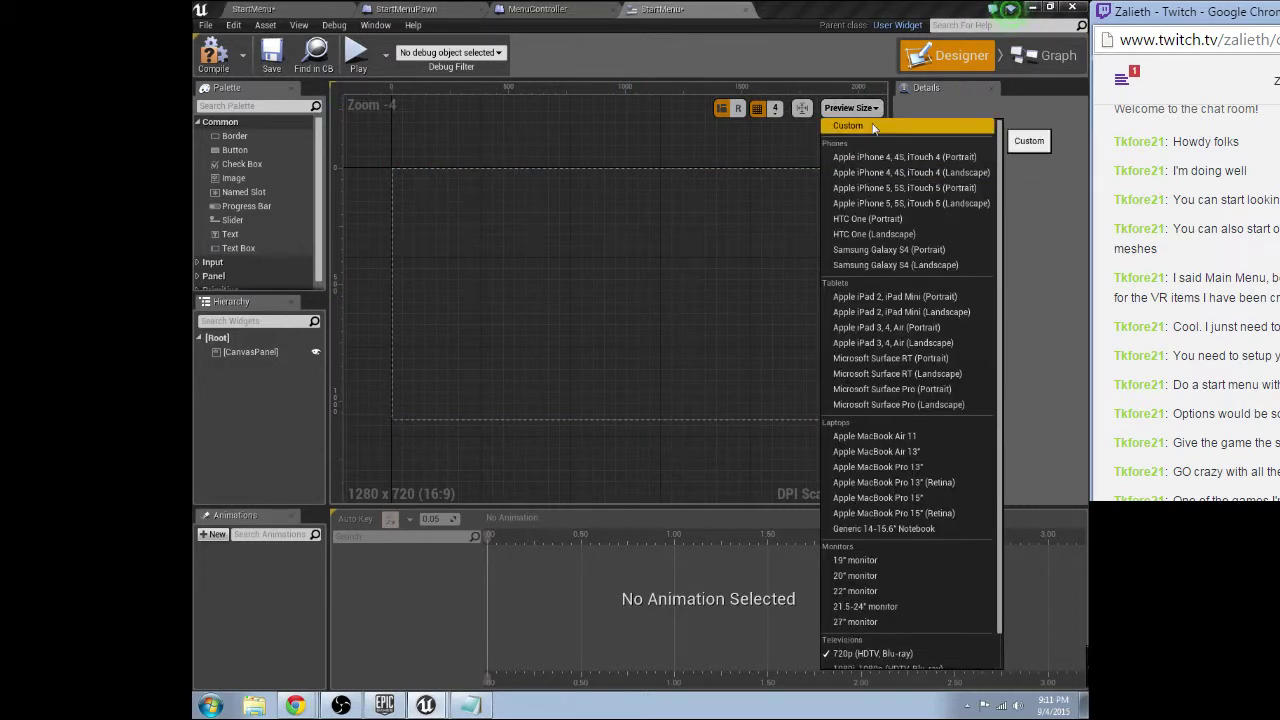
pyautogui.scroll(-2, 580, 360)
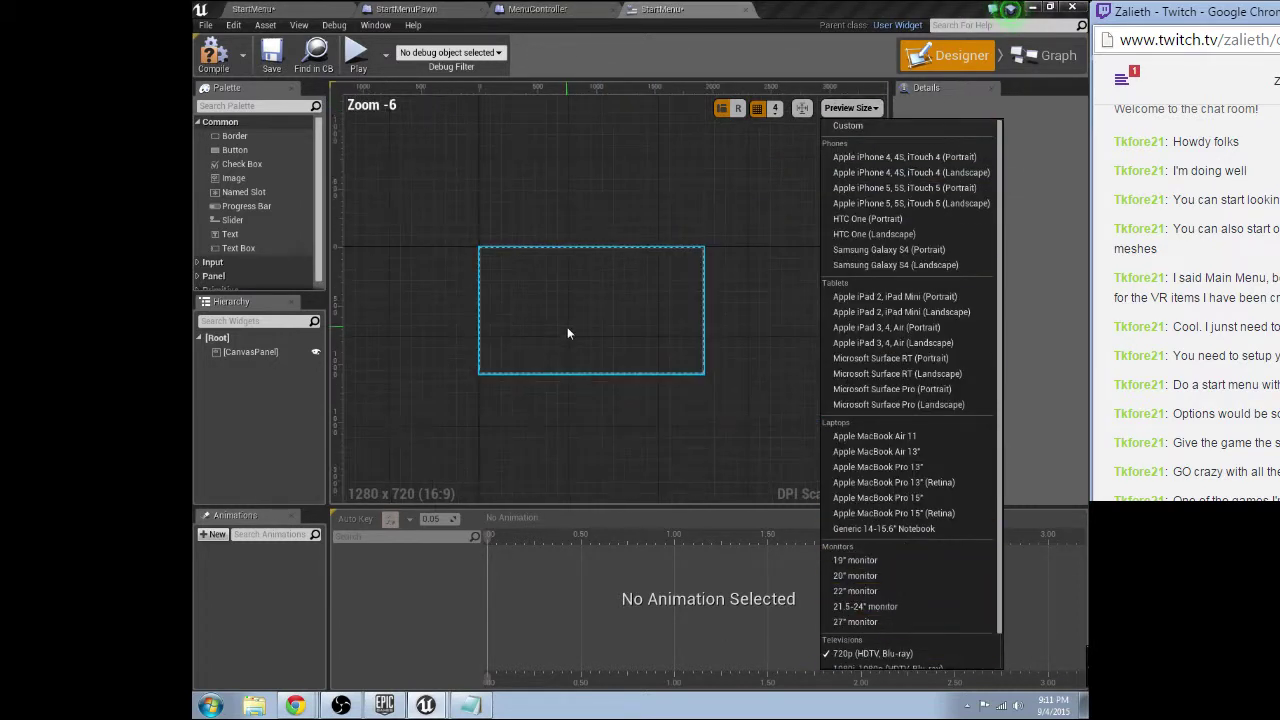
pyautogui.click(567, 327)
pyautogui.scroll(2, 558, 335)
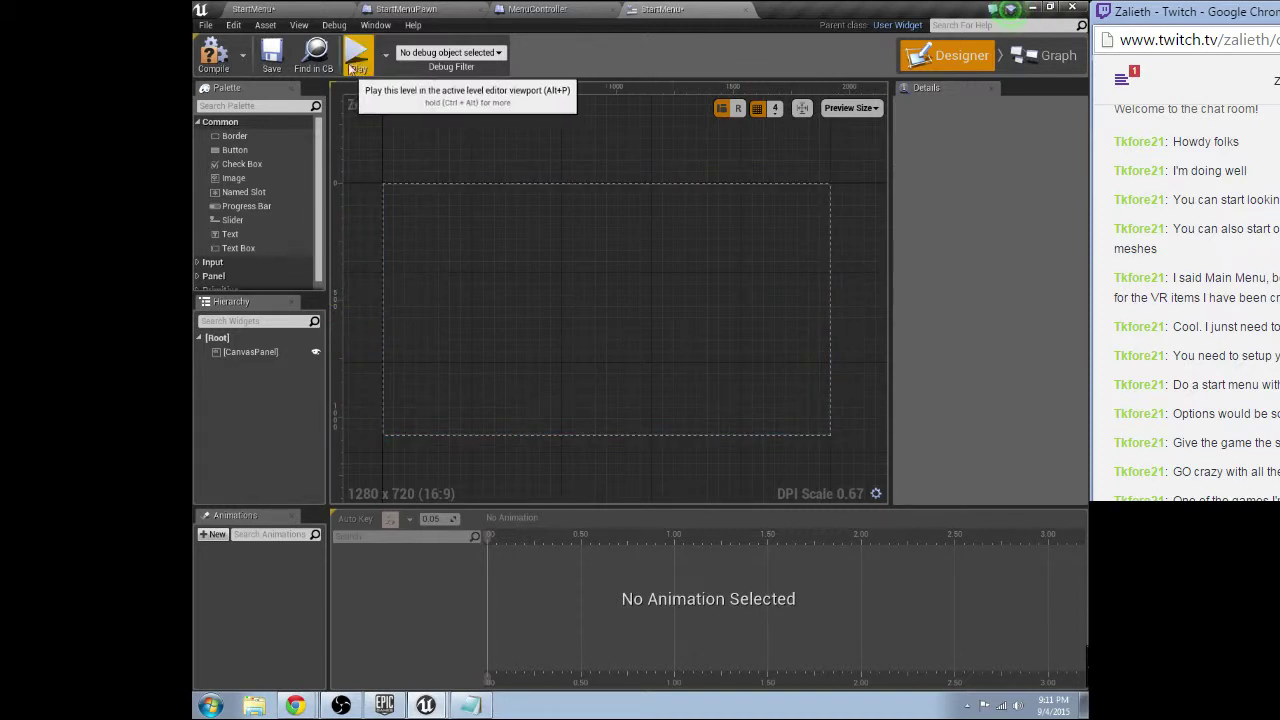
pyautogui.click(264, 54)
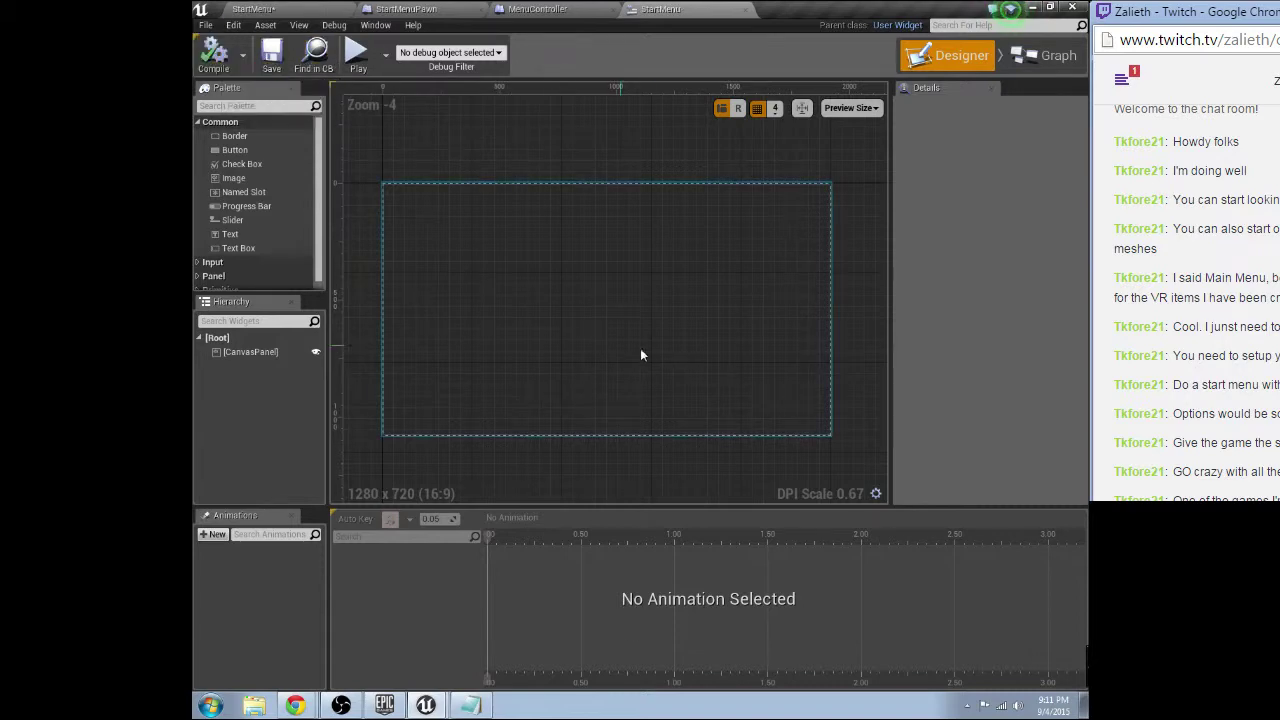
# Create a new Widget Blueprint named SelectLevel in the project's Blueprints folder.
pyautogui.click(266, 9)
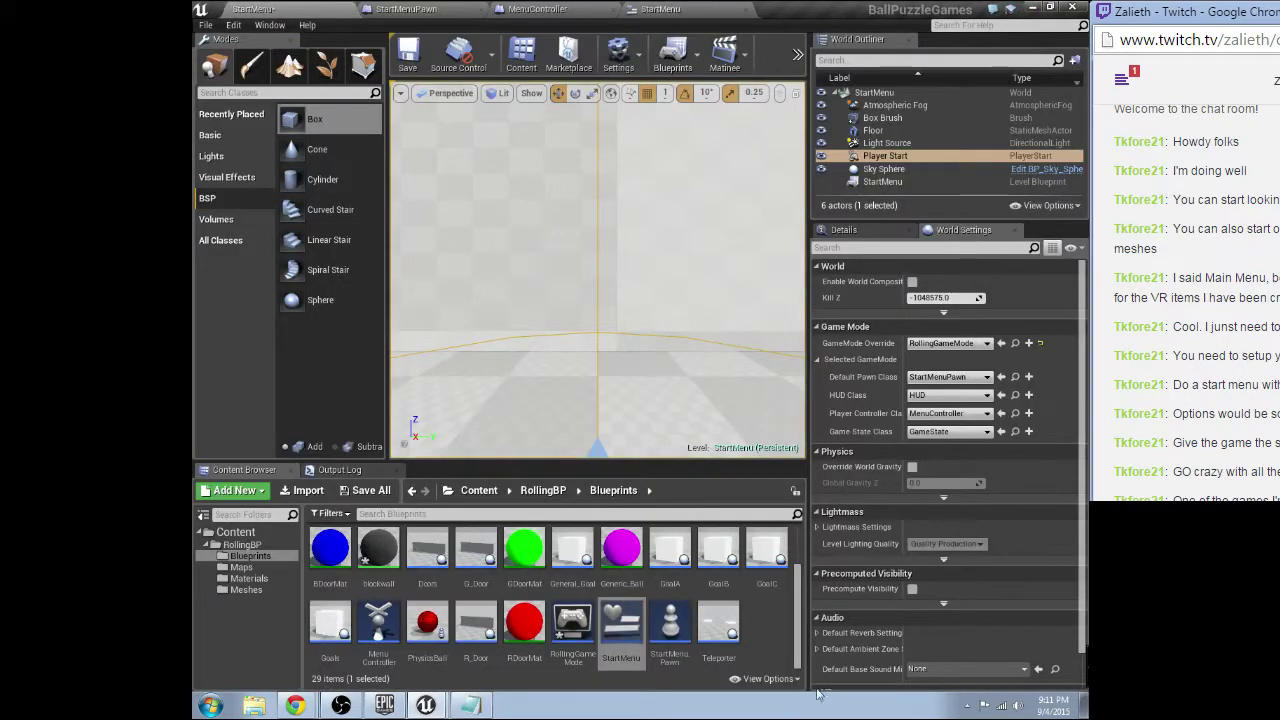
pyautogui.rightClick(757, 632)
pyautogui.moveTo(812, 607)
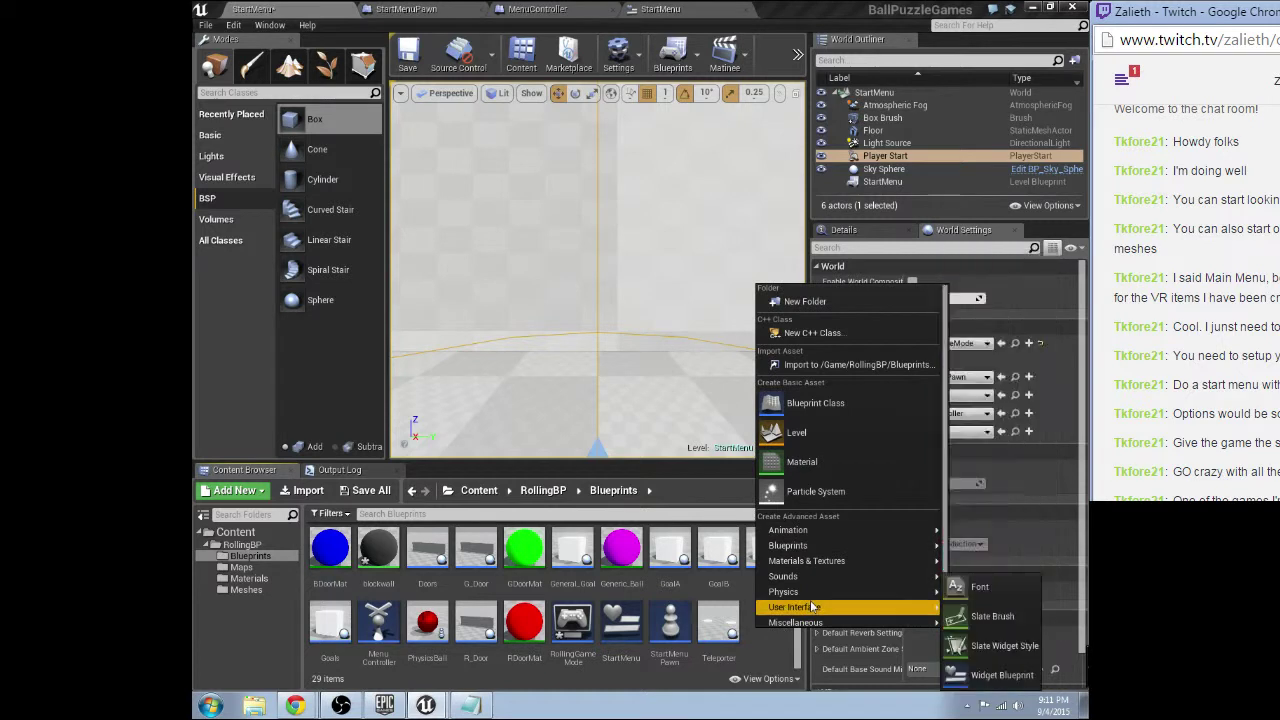
pyautogui.click(1008, 677)
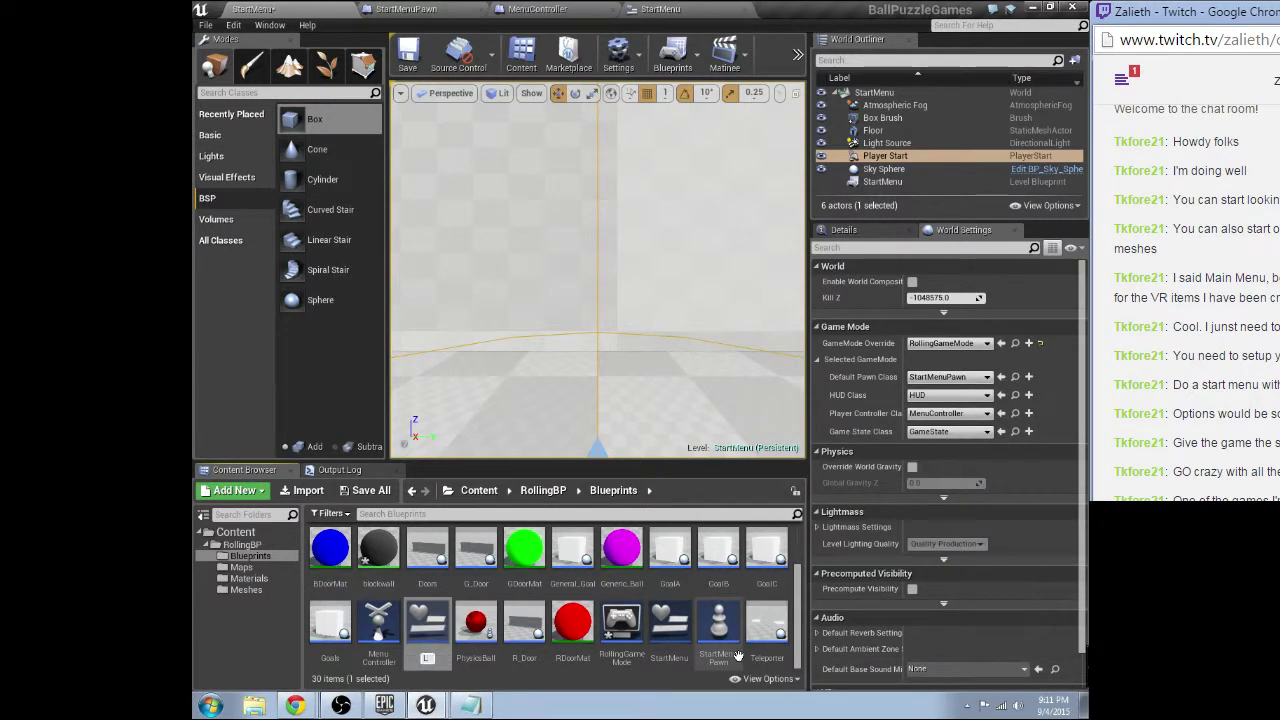
pyautogui.write('L')
pyautogui.press('BackSpace')
pyautogui.write('SelectLevel')
pyautogui.press('Return')
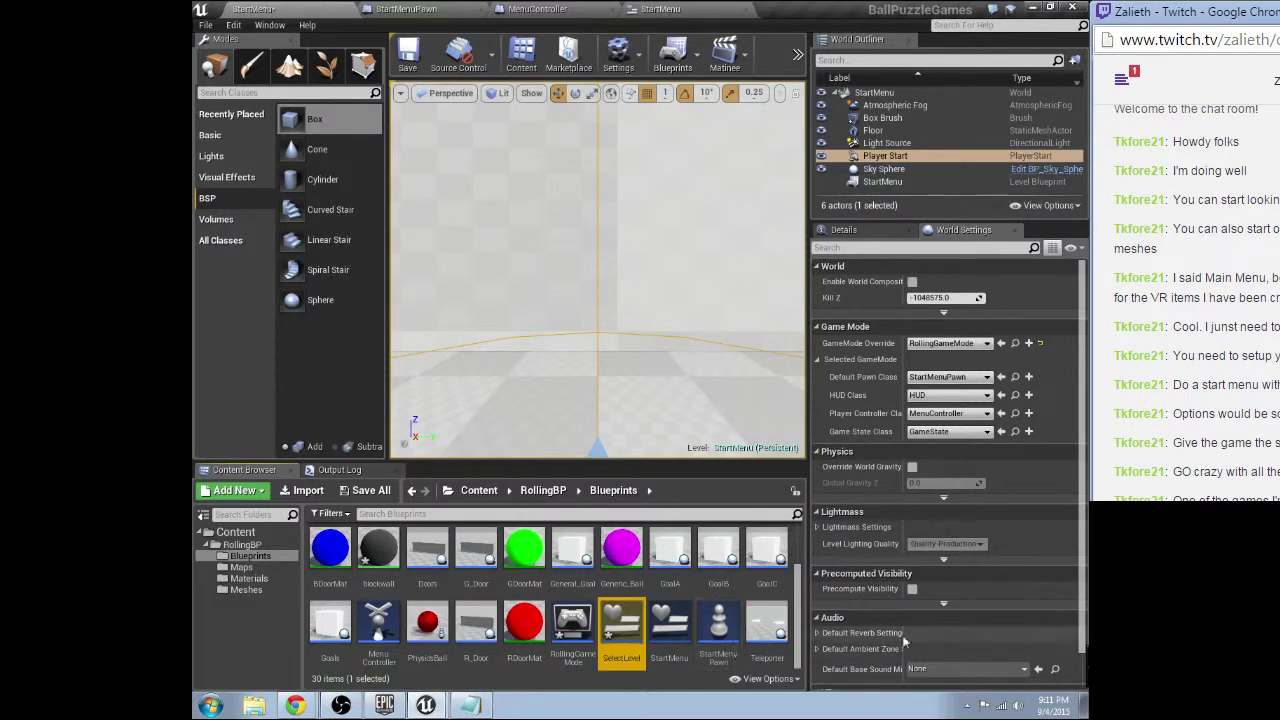
# Open the SelectLevel widget and place a button about 668 by 220 units near the middle of its canvas.
pyautogui.doubleClick(620, 630)
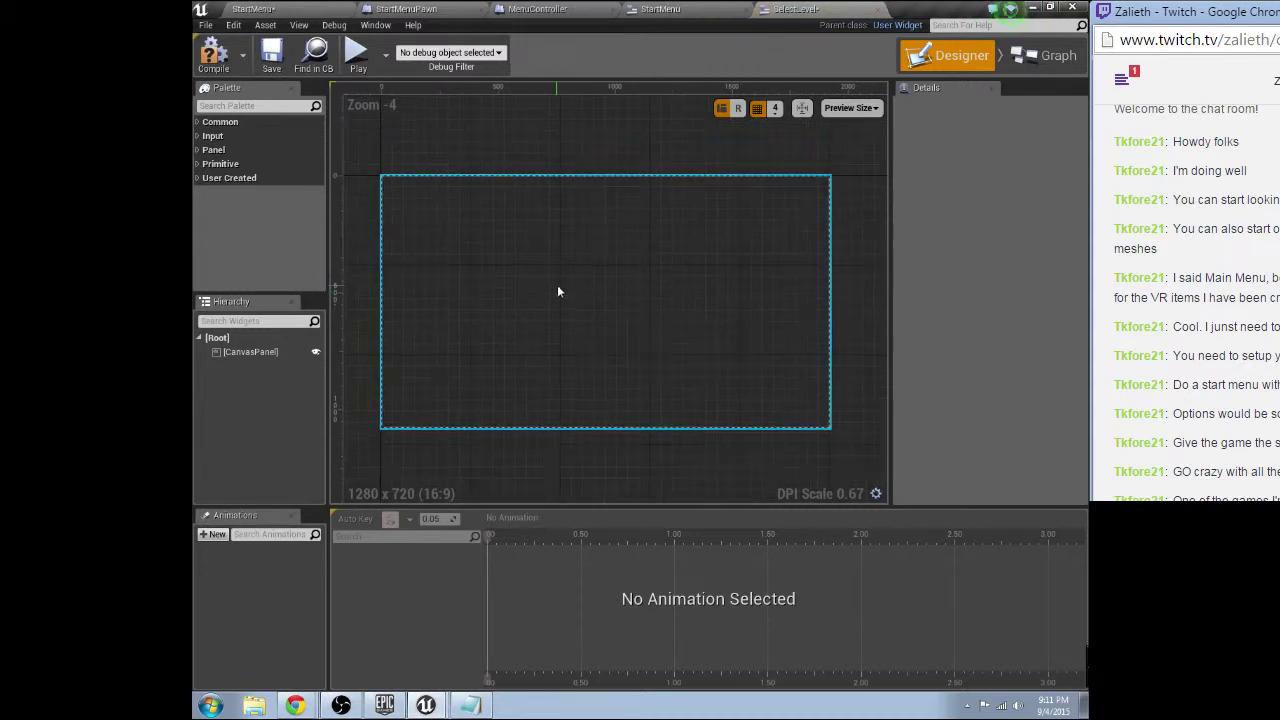
pyautogui.click(230, 122)
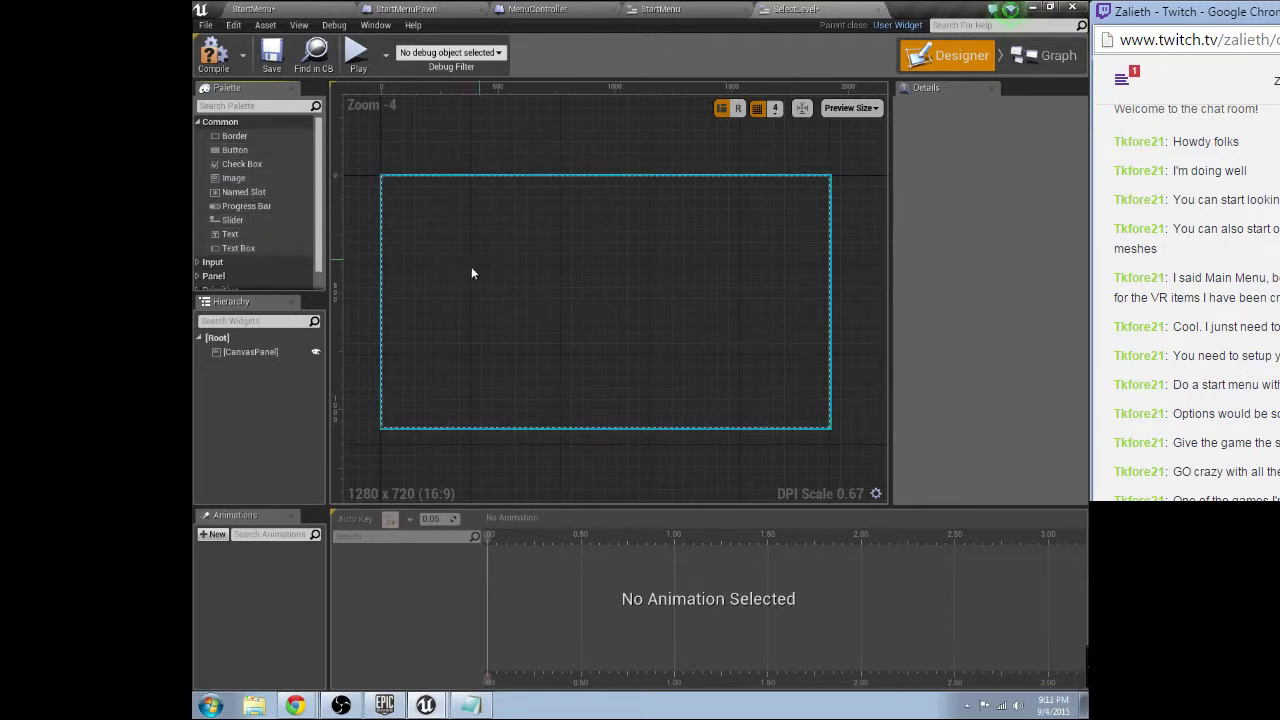
pyautogui.click(218, 151)
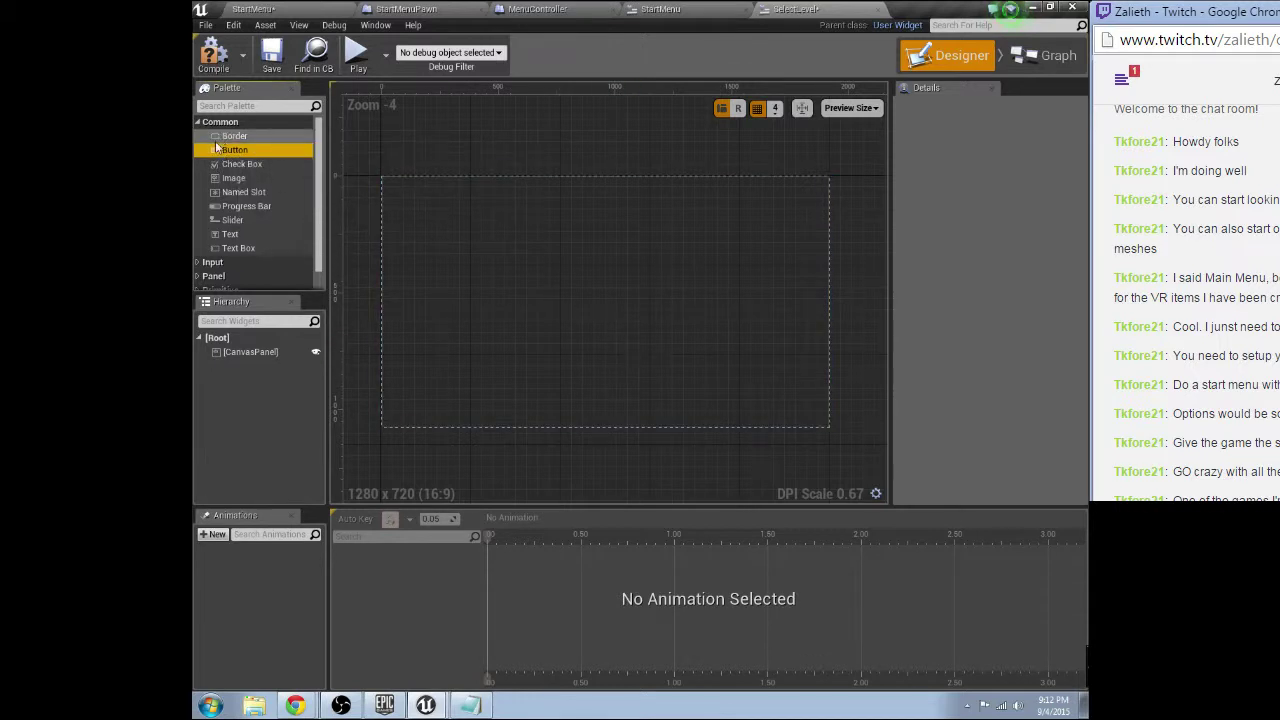
pyautogui.moveTo(218, 148); pyautogui.dragTo(685, 298)
pyautogui.moveTo(616, 323); pyautogui.dragTo(616, 332)
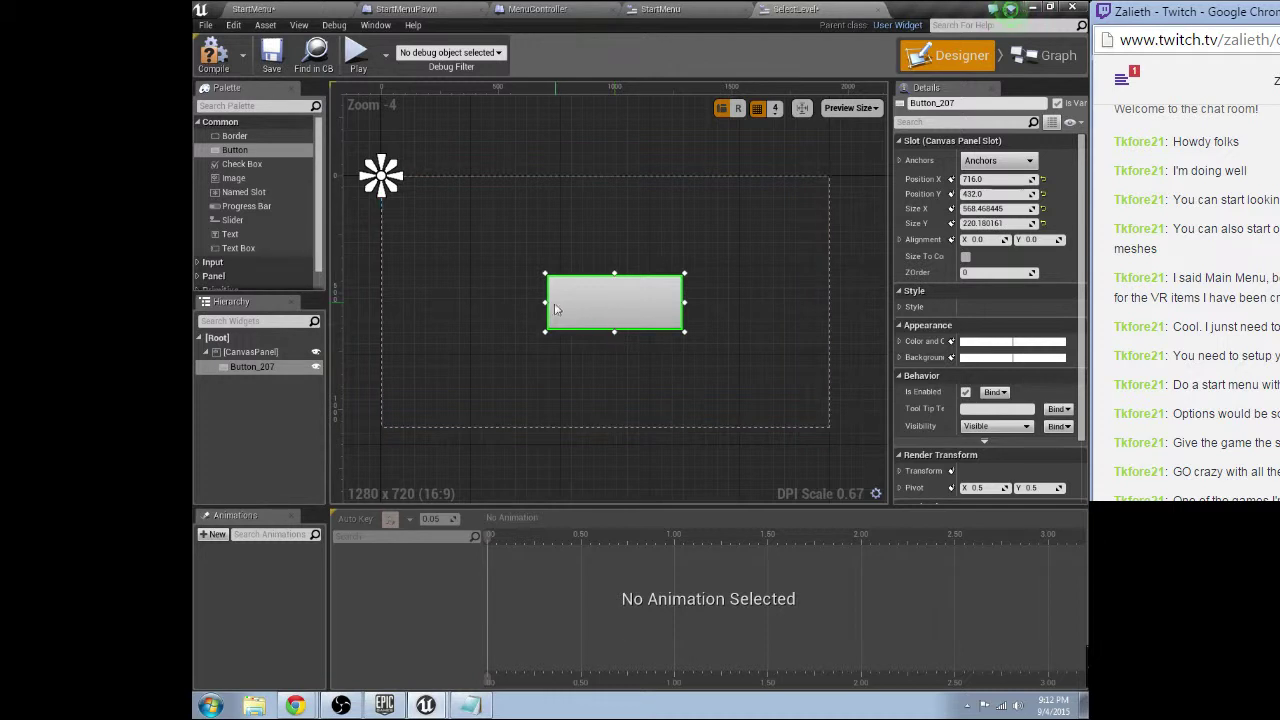
pyautogui.moveTo(542, 300); pyautogui.dragTo(596, 311)
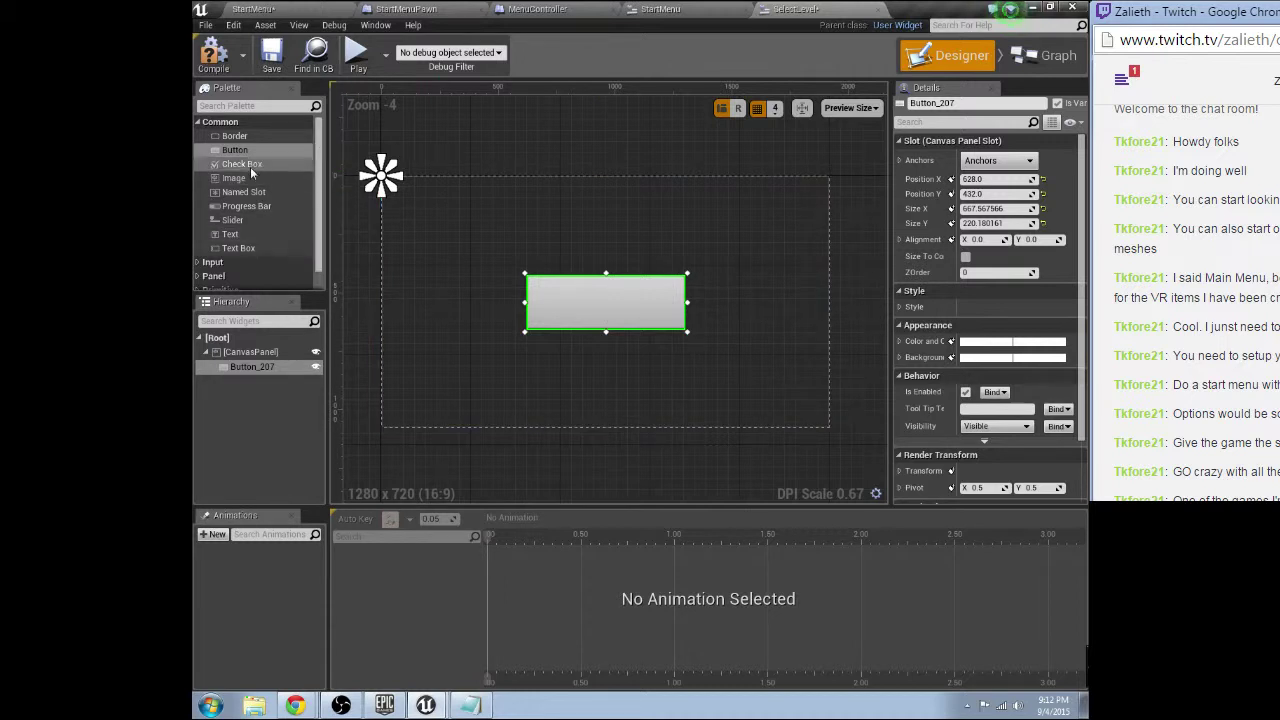
pyautogui.click(231, 238)
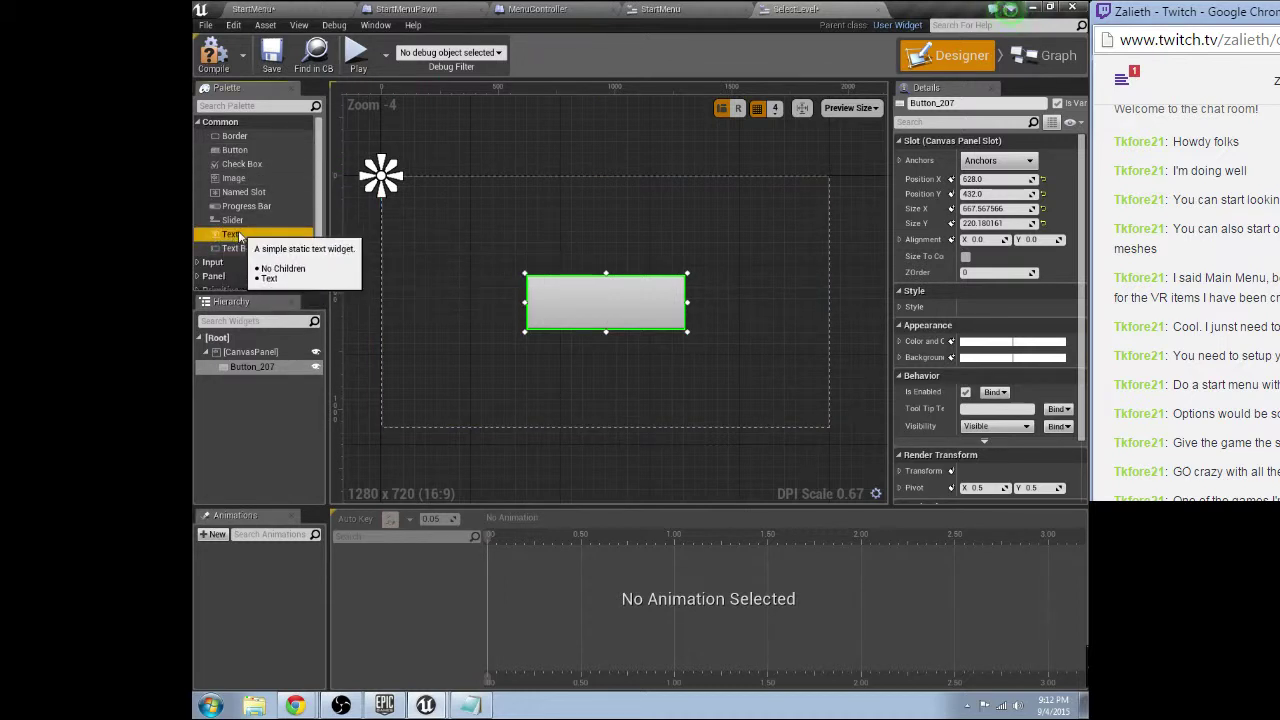
pyautogui.click(607, 305)
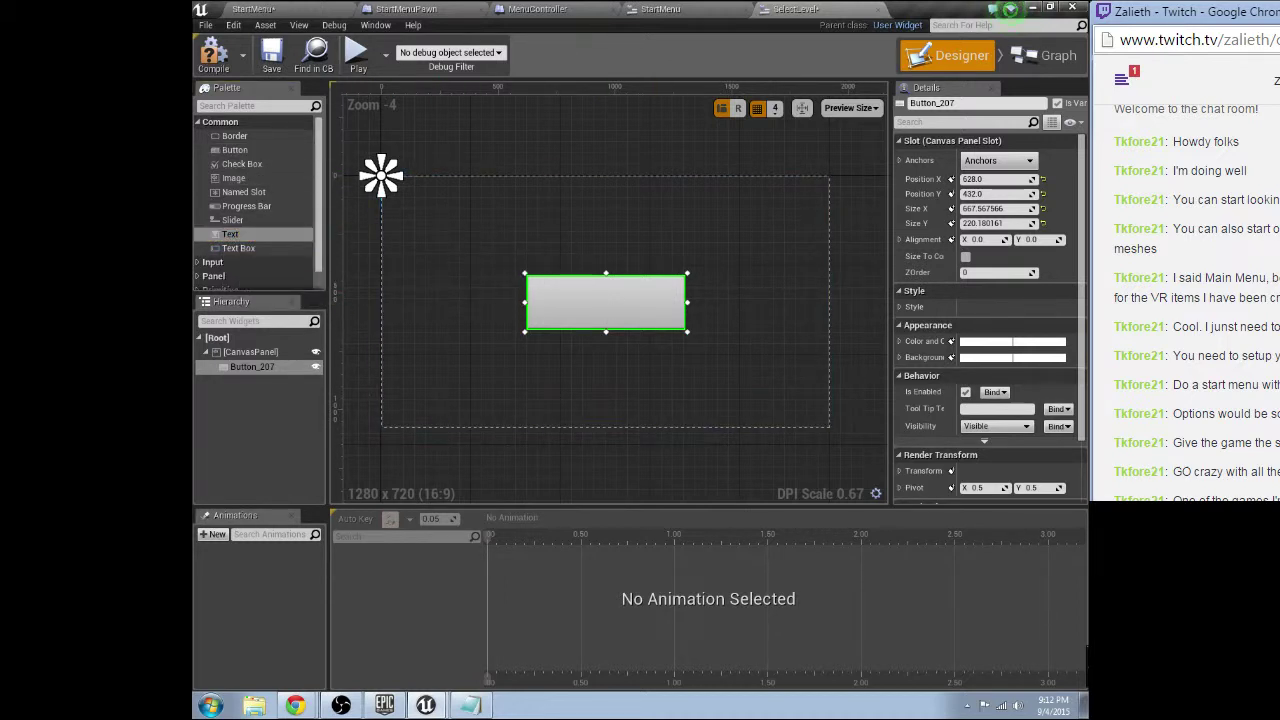
pyautogui.click(1045, 55)
pyautogui.moveTo(818, 325); pyautogui.dragTo(531, 306, button='right')
pyautogui.moveTo(583, 380); pyautogui.dragTo(516, 482, button='right')
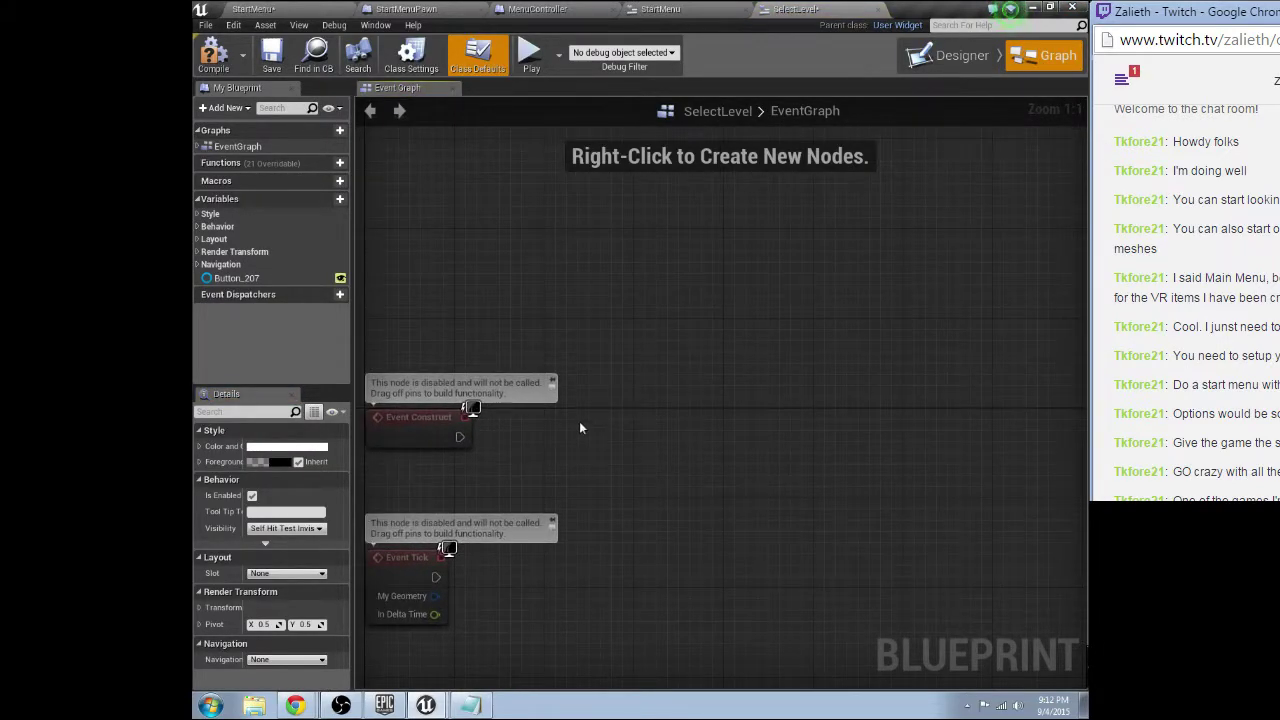
pyautogui.rightClick(574, 382)
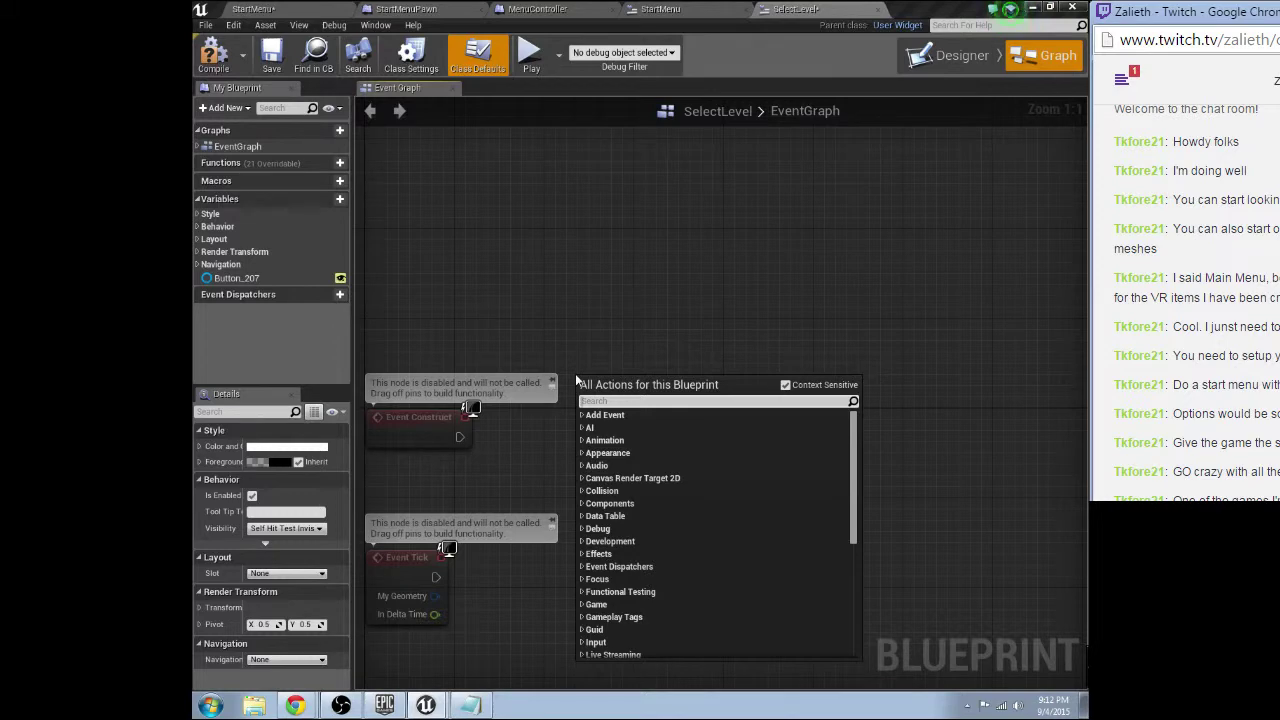
pyautogui.write('button')
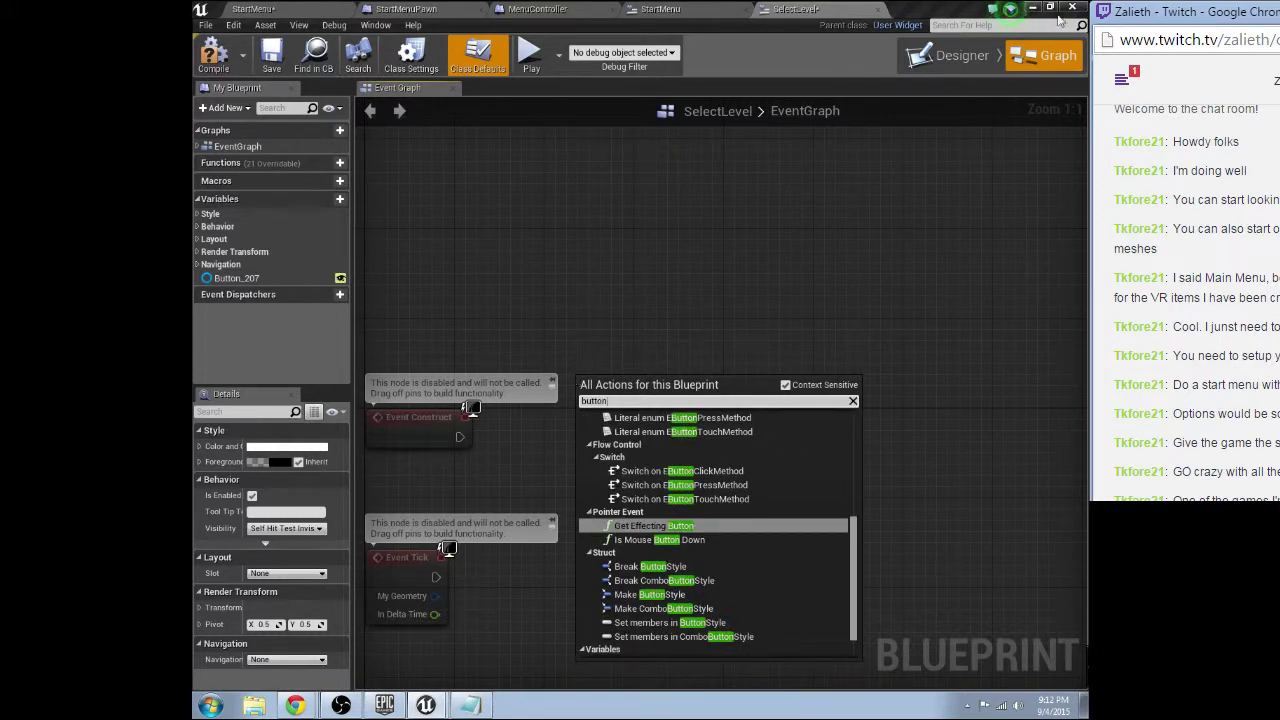
# Add an OnClicked event for the SelectLevel widget's button to its event graph.
pyautogui.click(955, 57)
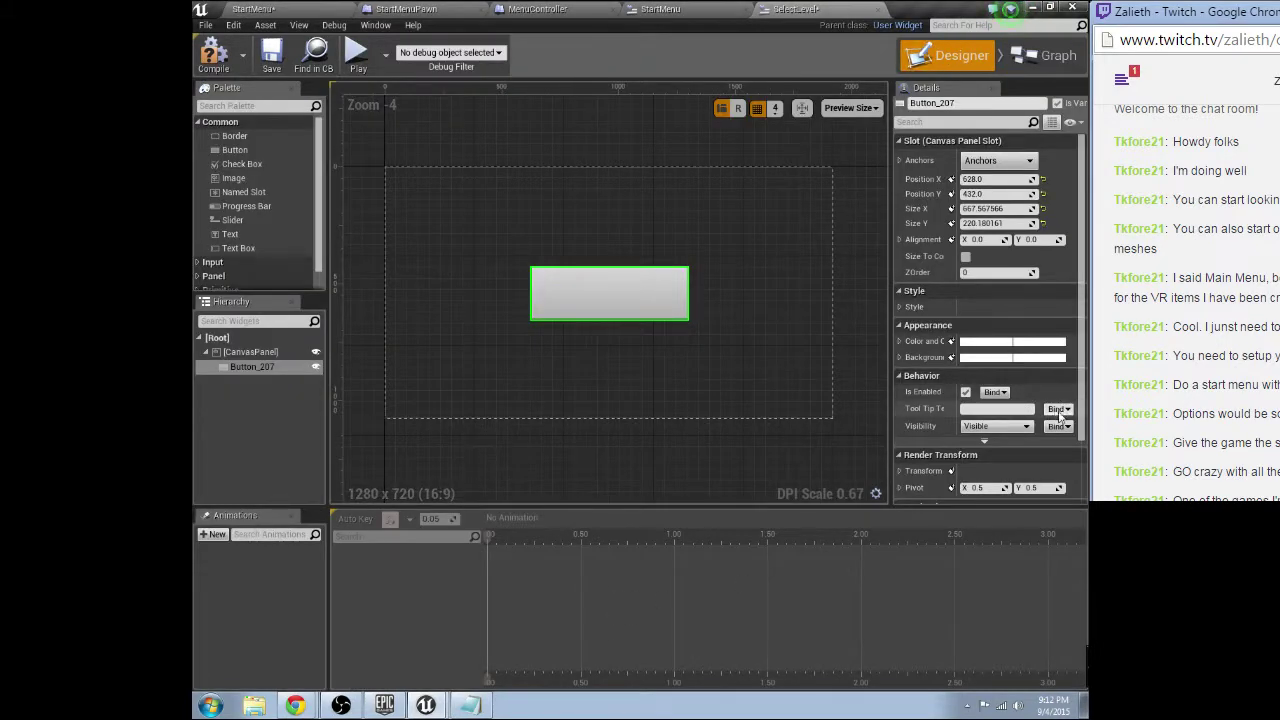
pyautogui.scroll(-2, 1044, 405)
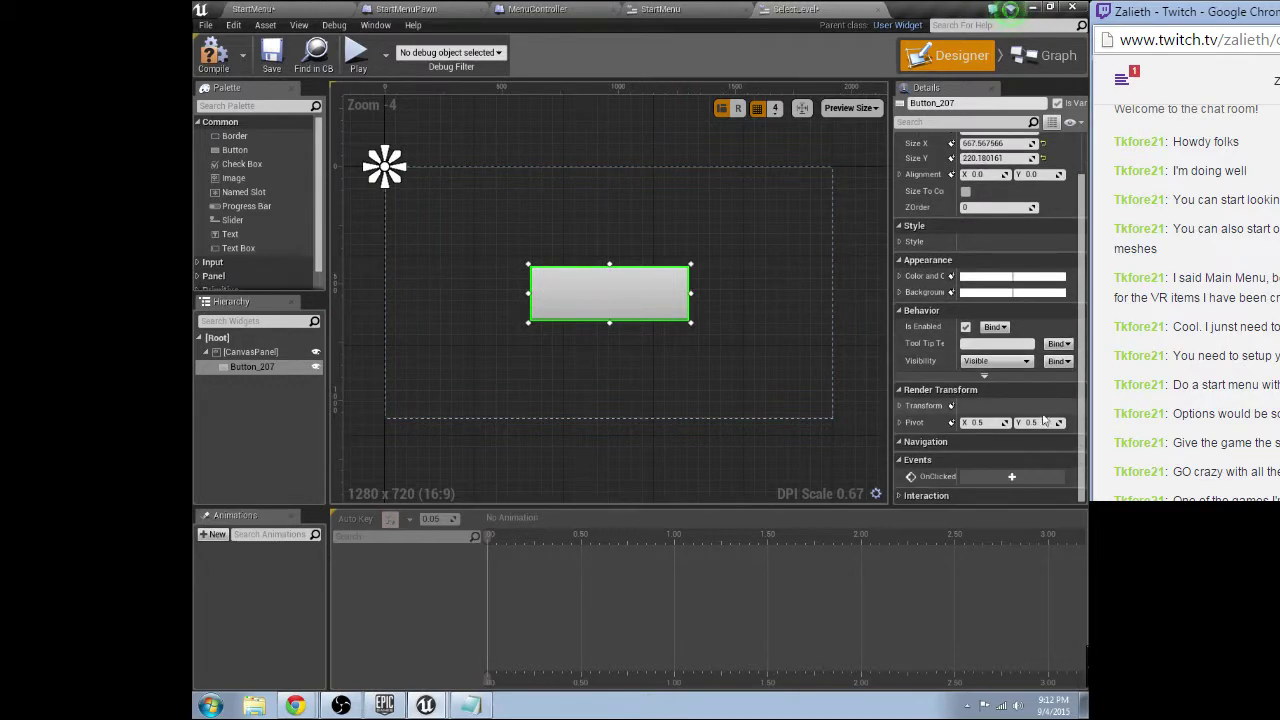
pyautogui.click(1011, 476)
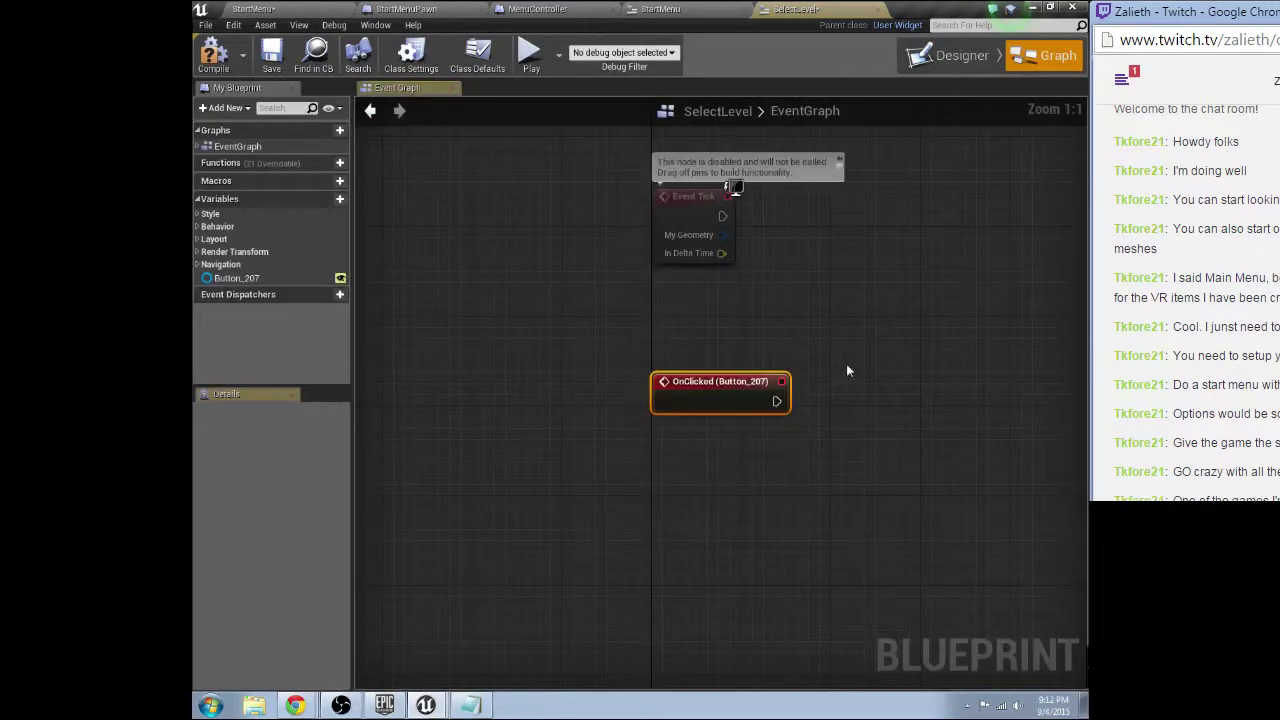
# Add an Open Level node that runs from the button's OnClicked event.
pyautogui.moveTo(847, 371); pyautogui.dragTo(653, 389, button='right')
pyautogui.moveTo(583, 419); pyautogui.dragTo(740, 410)
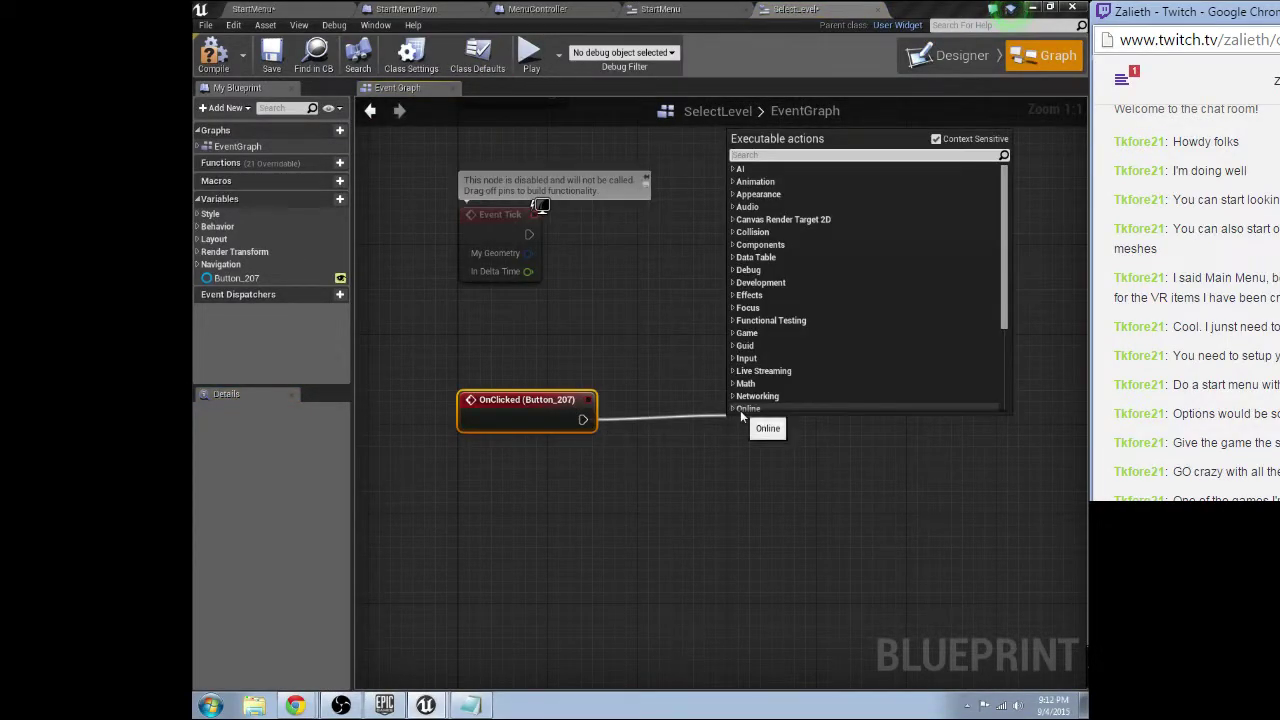
pyautogui.write('open level')
pyautogui.press('Return')
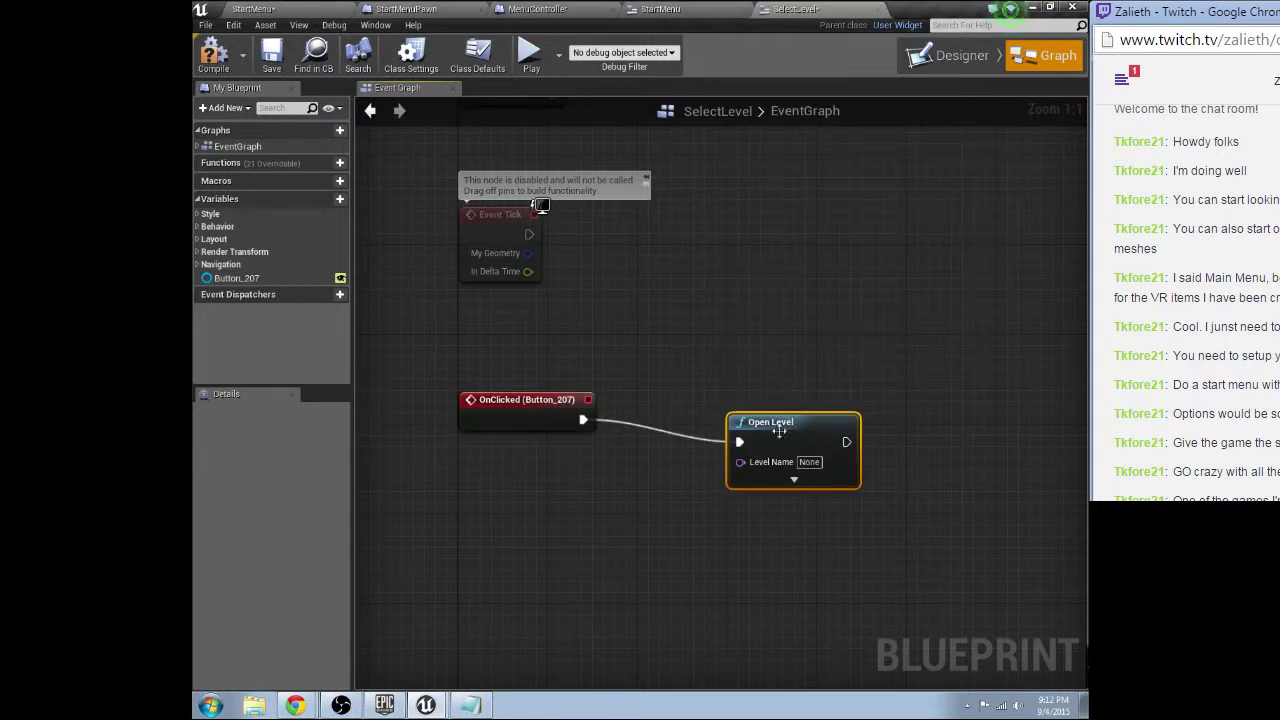
# Set the Open Level node's level name to Level_1 and line the node up beside the OnClicked event.
pyautogui.click(809, 461)
pyautogui.write('Leve')
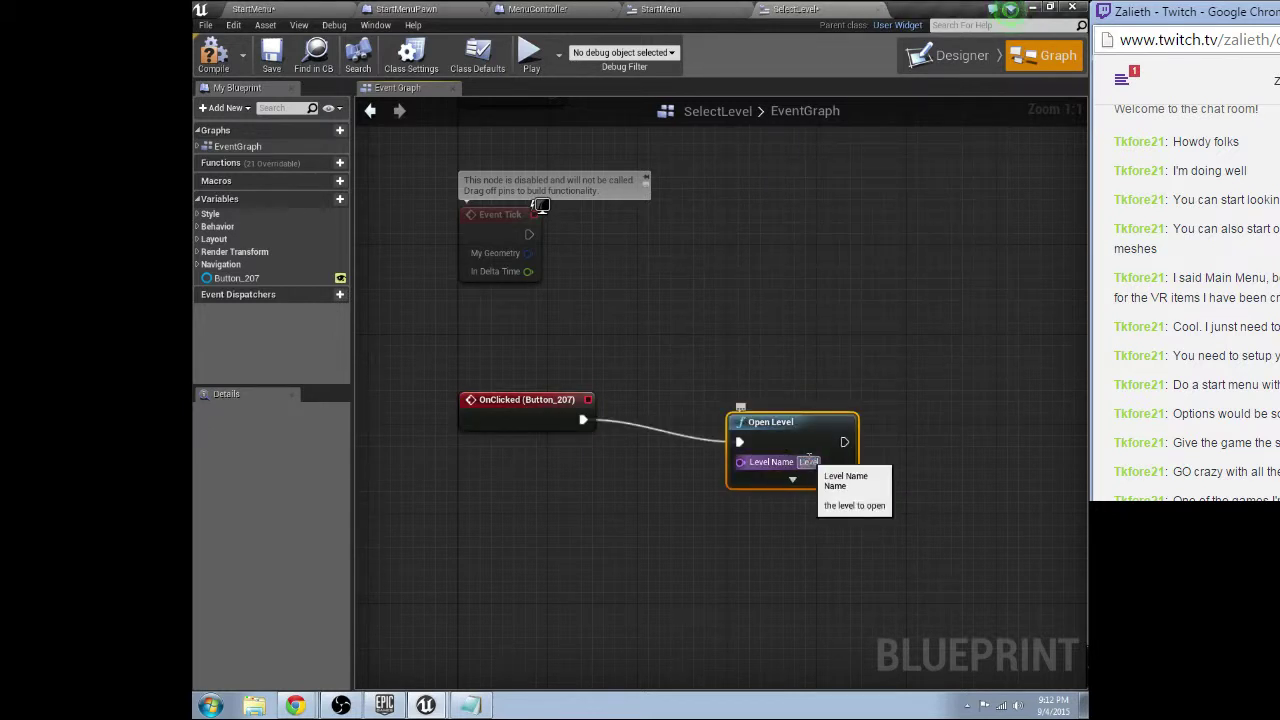
pyautogui.write('l ')
pyautogui.write('1')
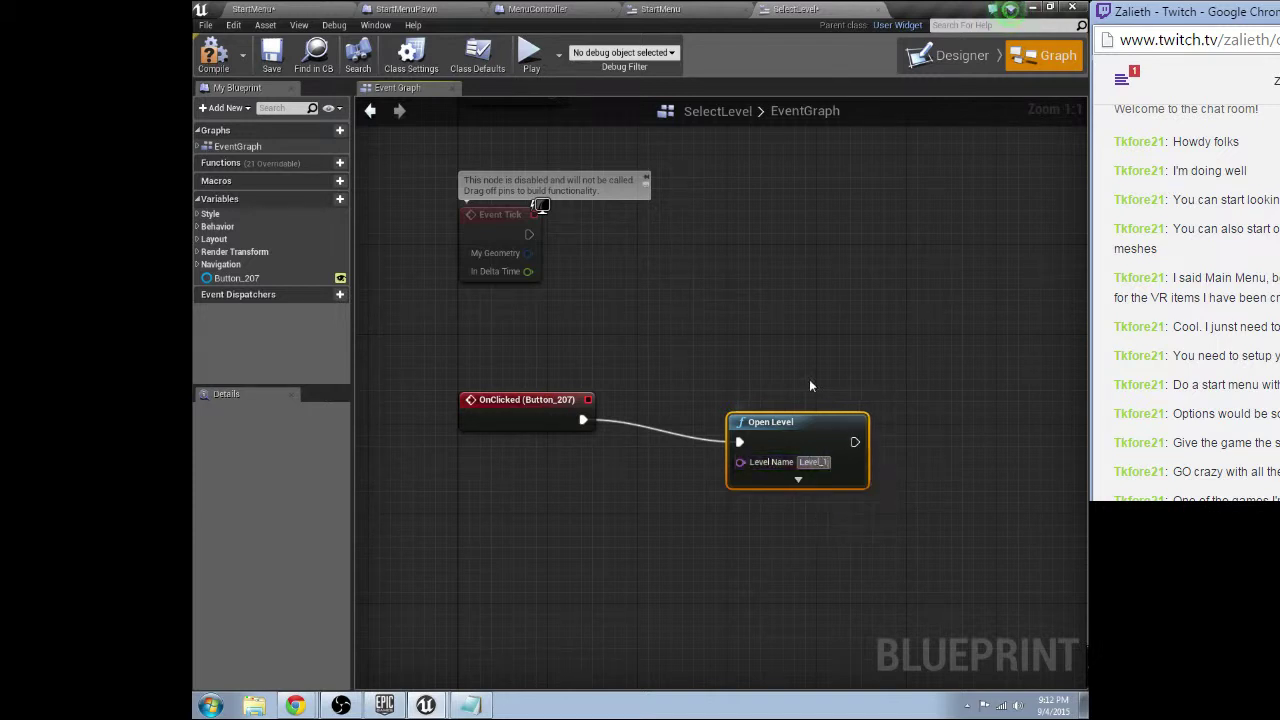
pyautogui.moveTo(832, 454); pyautogui.dragTo(776, 432)
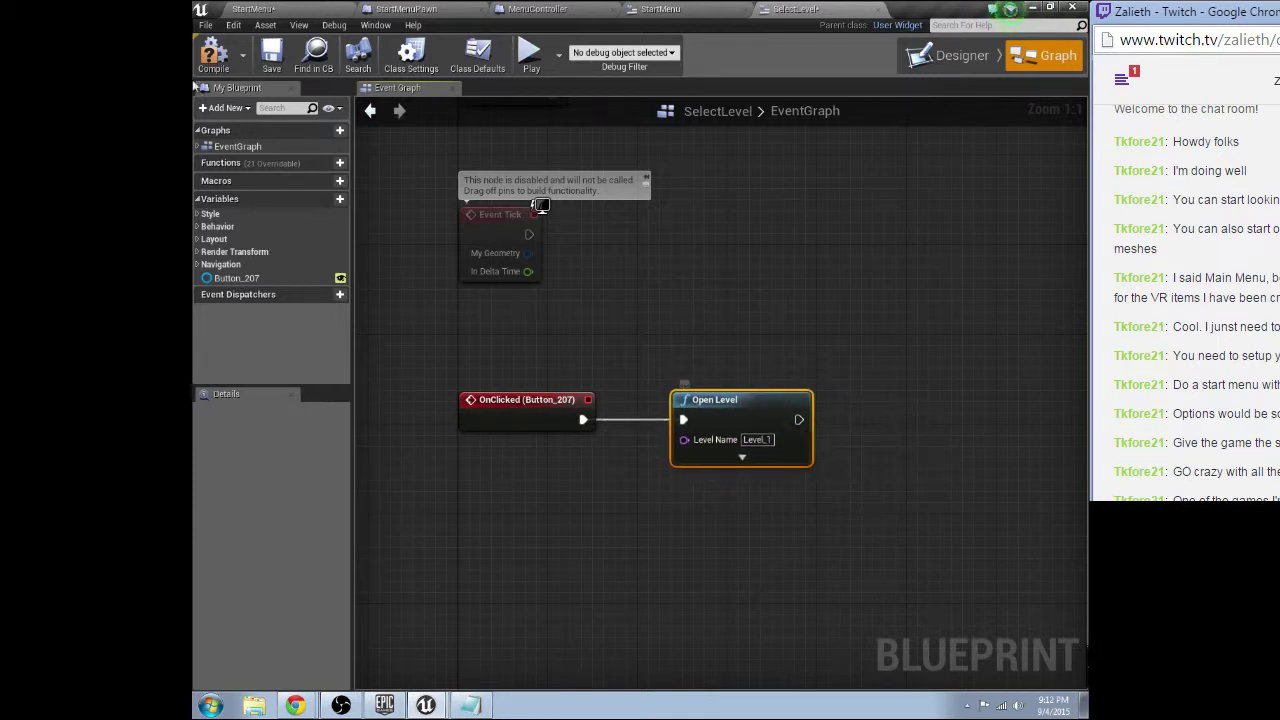